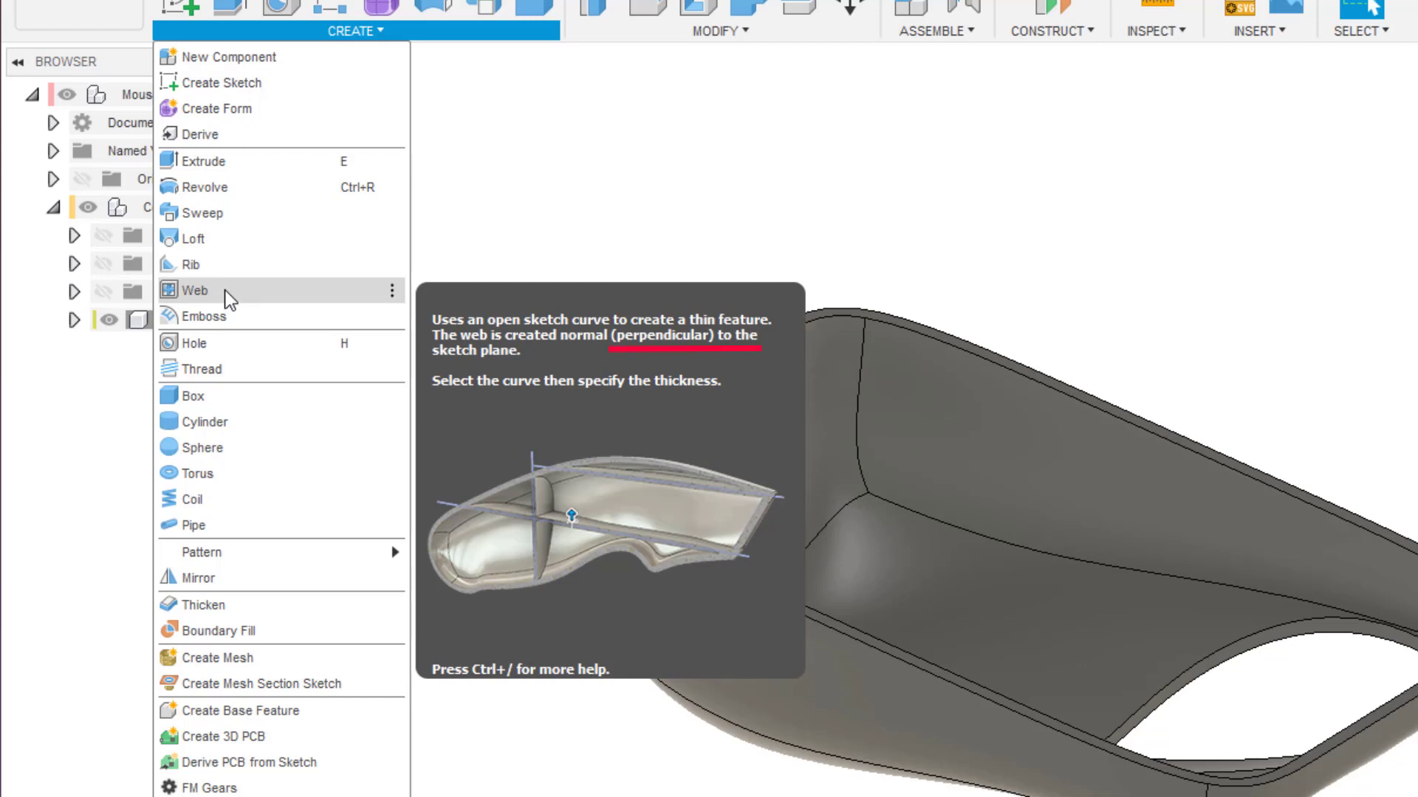
Start a sketch on the flat rim face of the mouse shell.
left_click(611, 146)
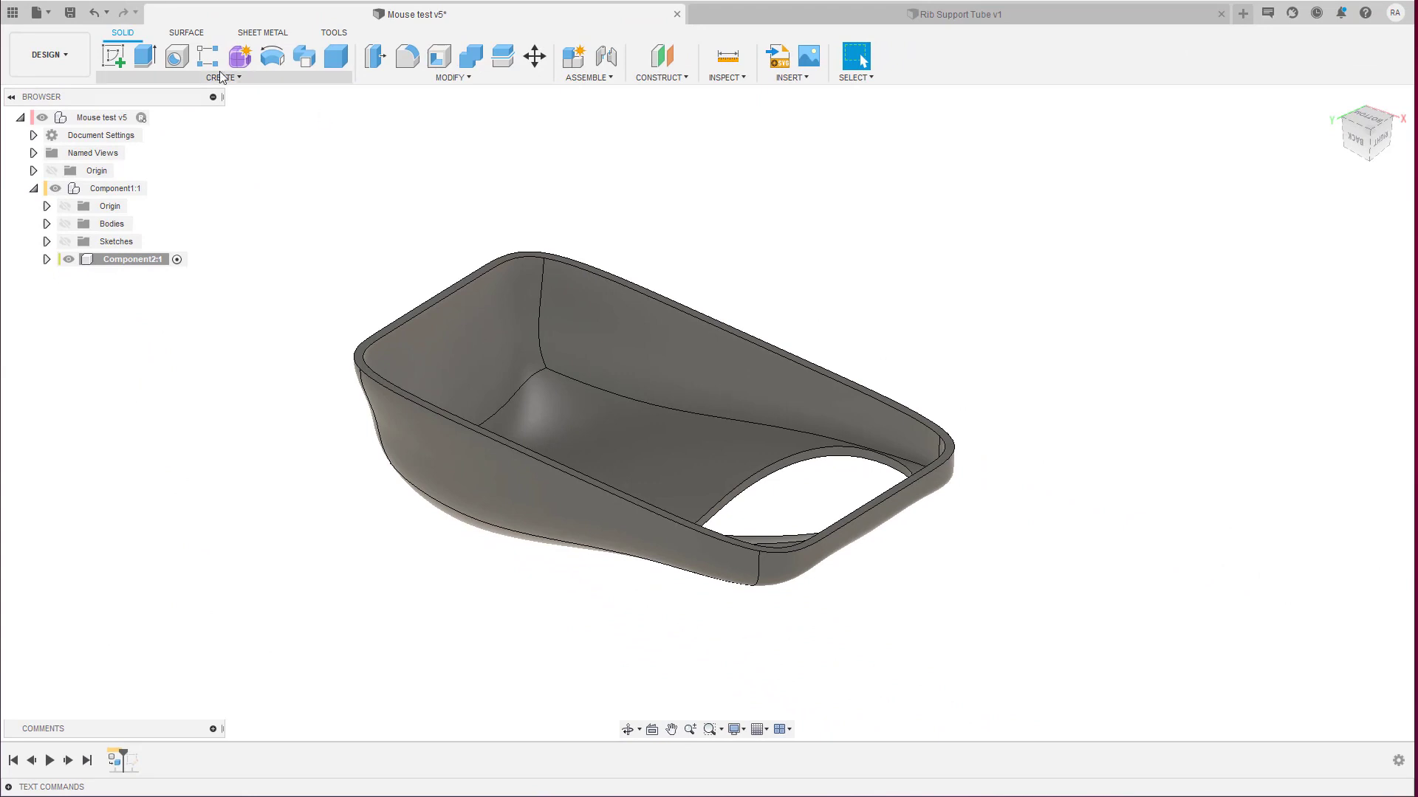
left_click(116, 58)
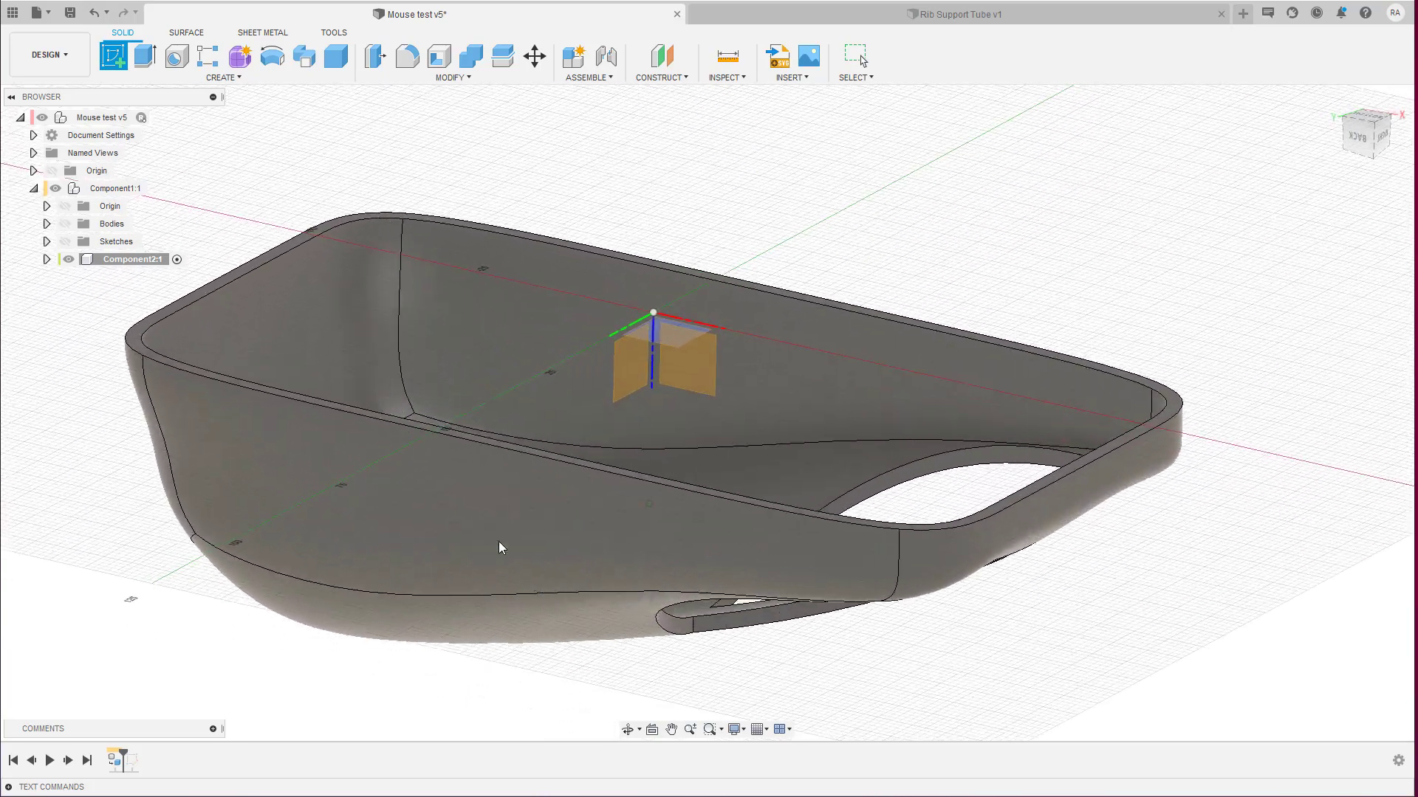
middle_click_drag(499, 545, 369, 395, "shift")
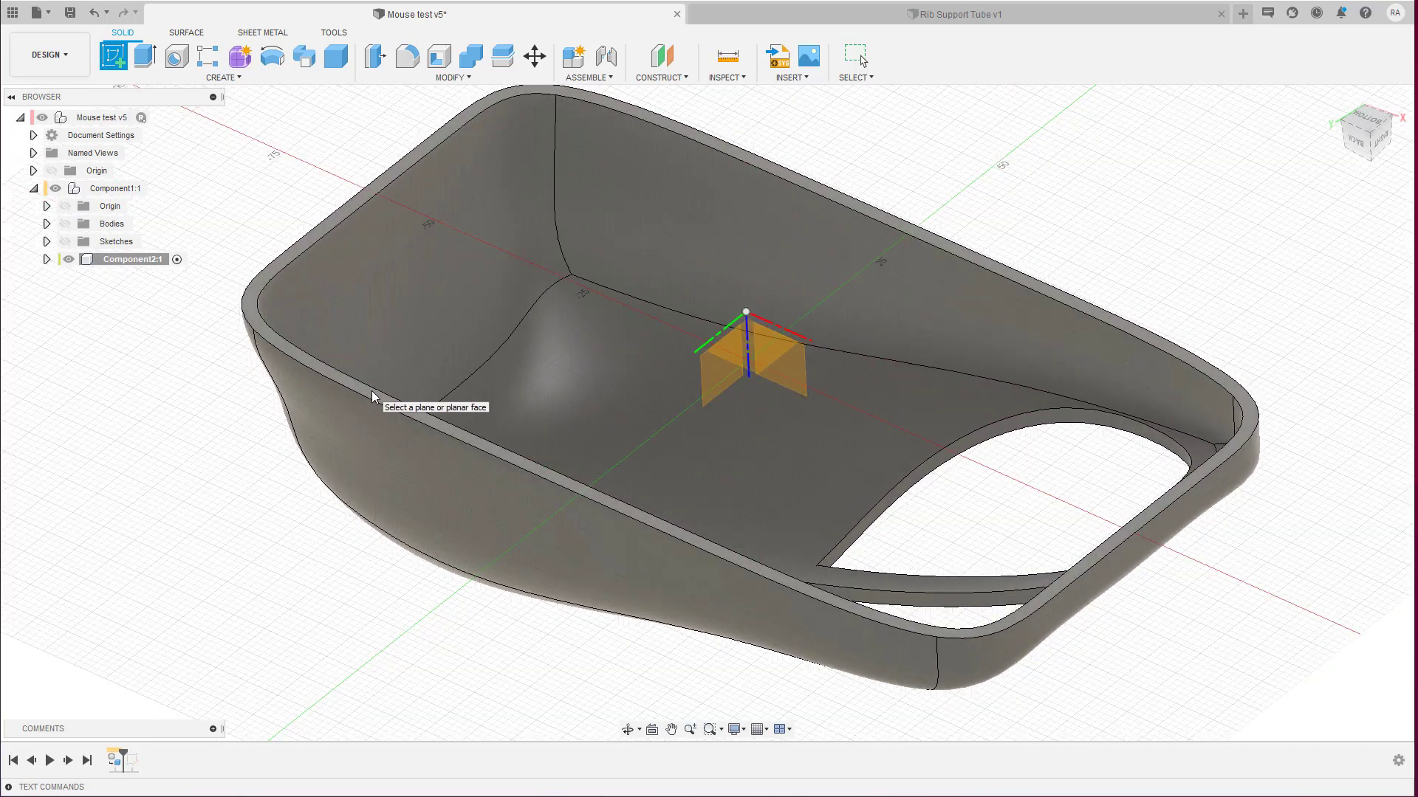
left_click(372, 392)
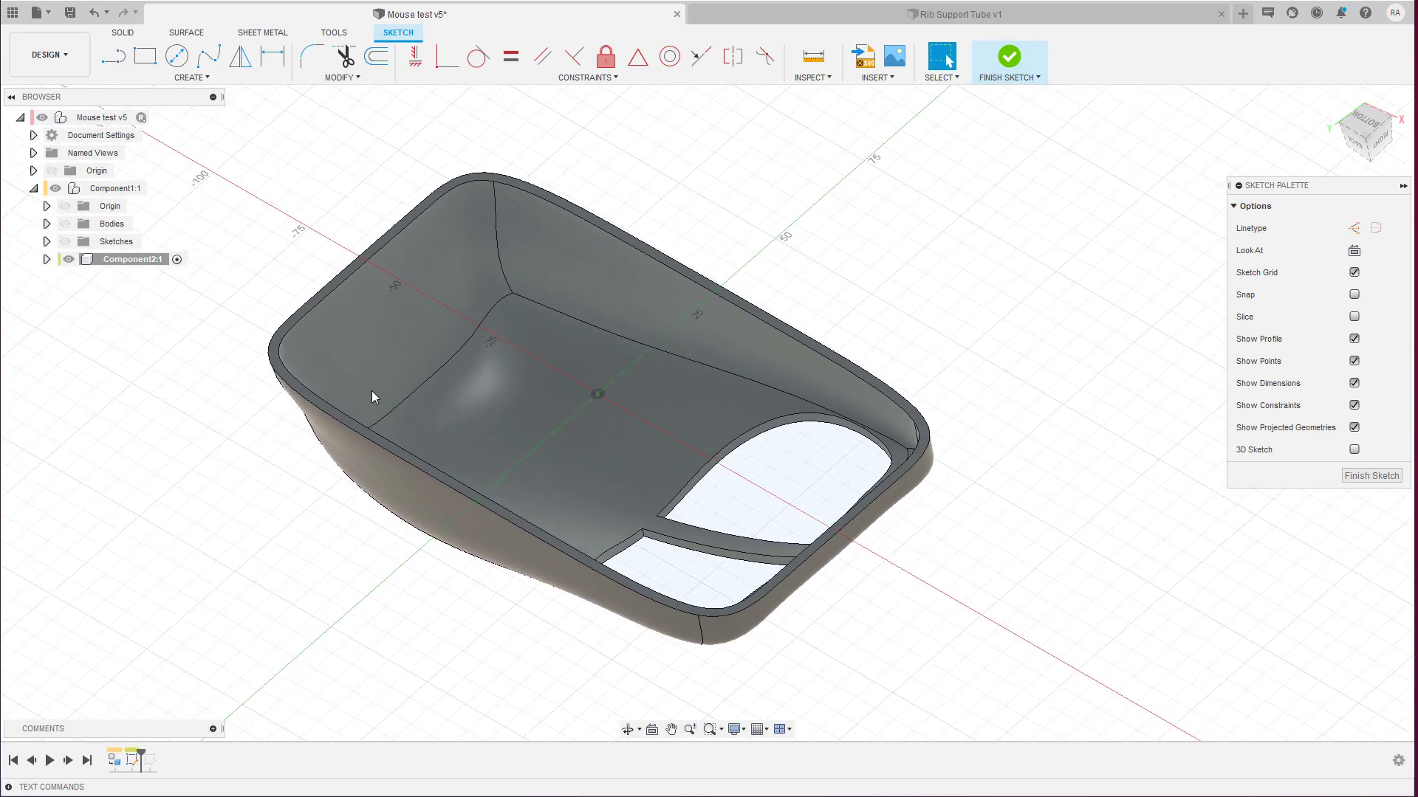
Draw a straight line about 22 mm long across the middle of the shell opening, parallel to its width, and finish the sketch.
key("l")
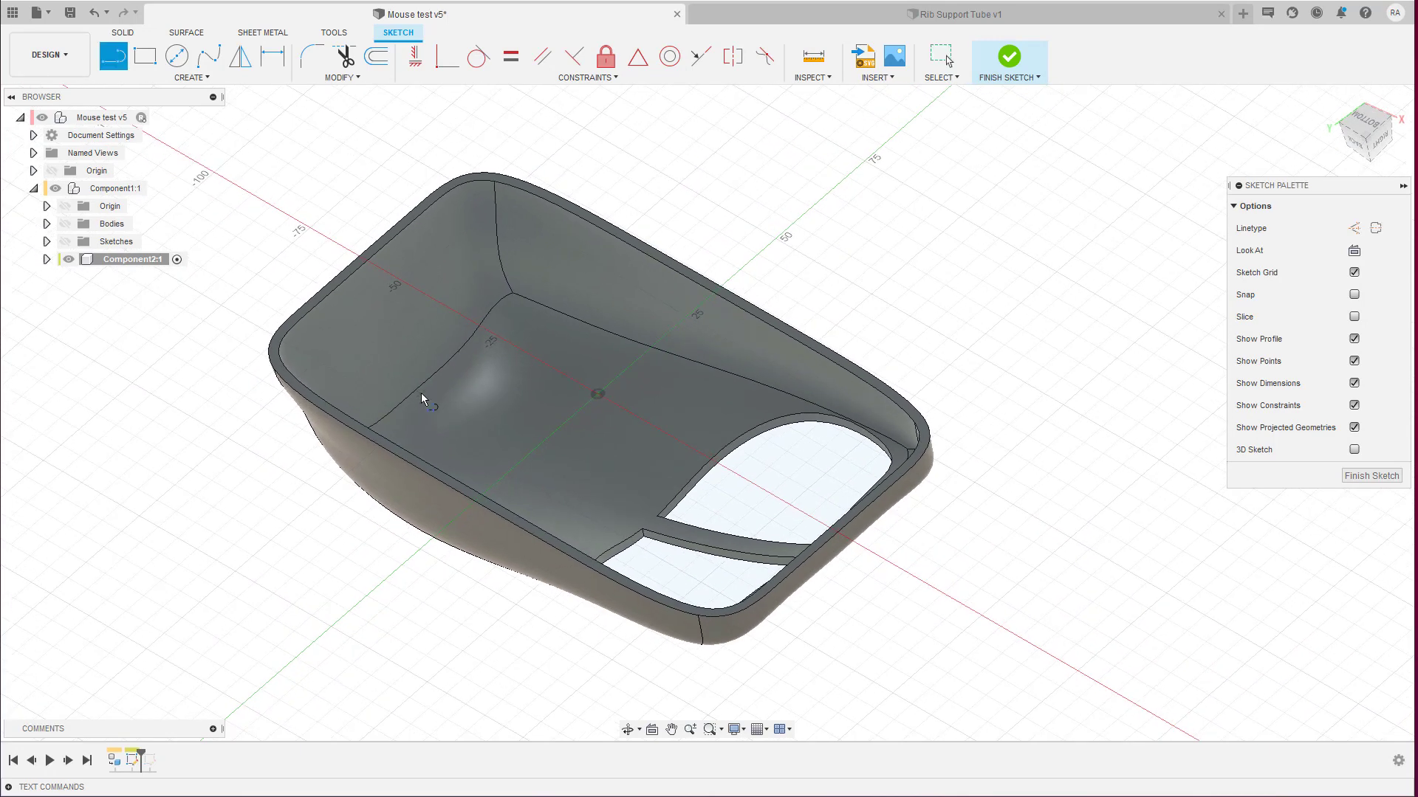
left_click(507, 396)
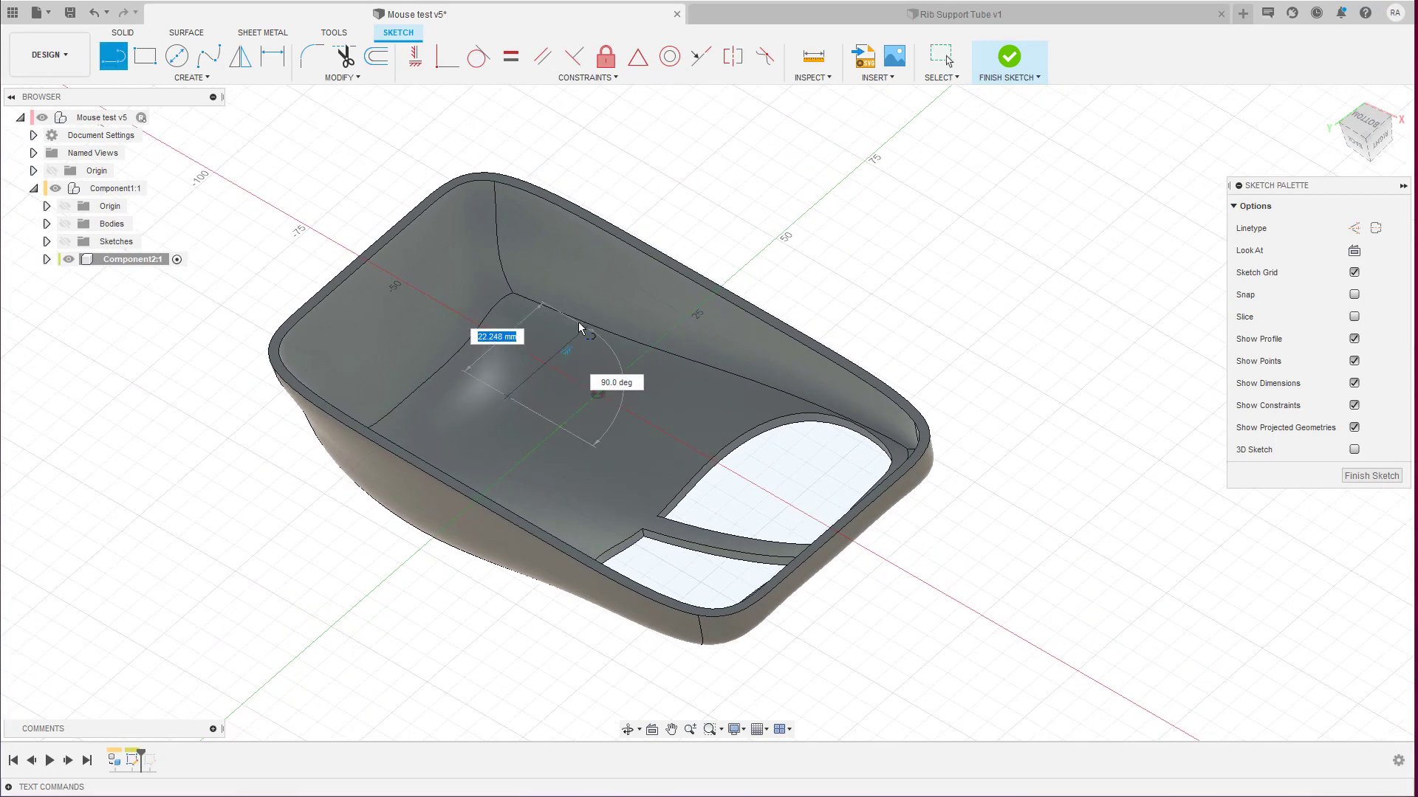
left_click(579, 325)
key("Escape")
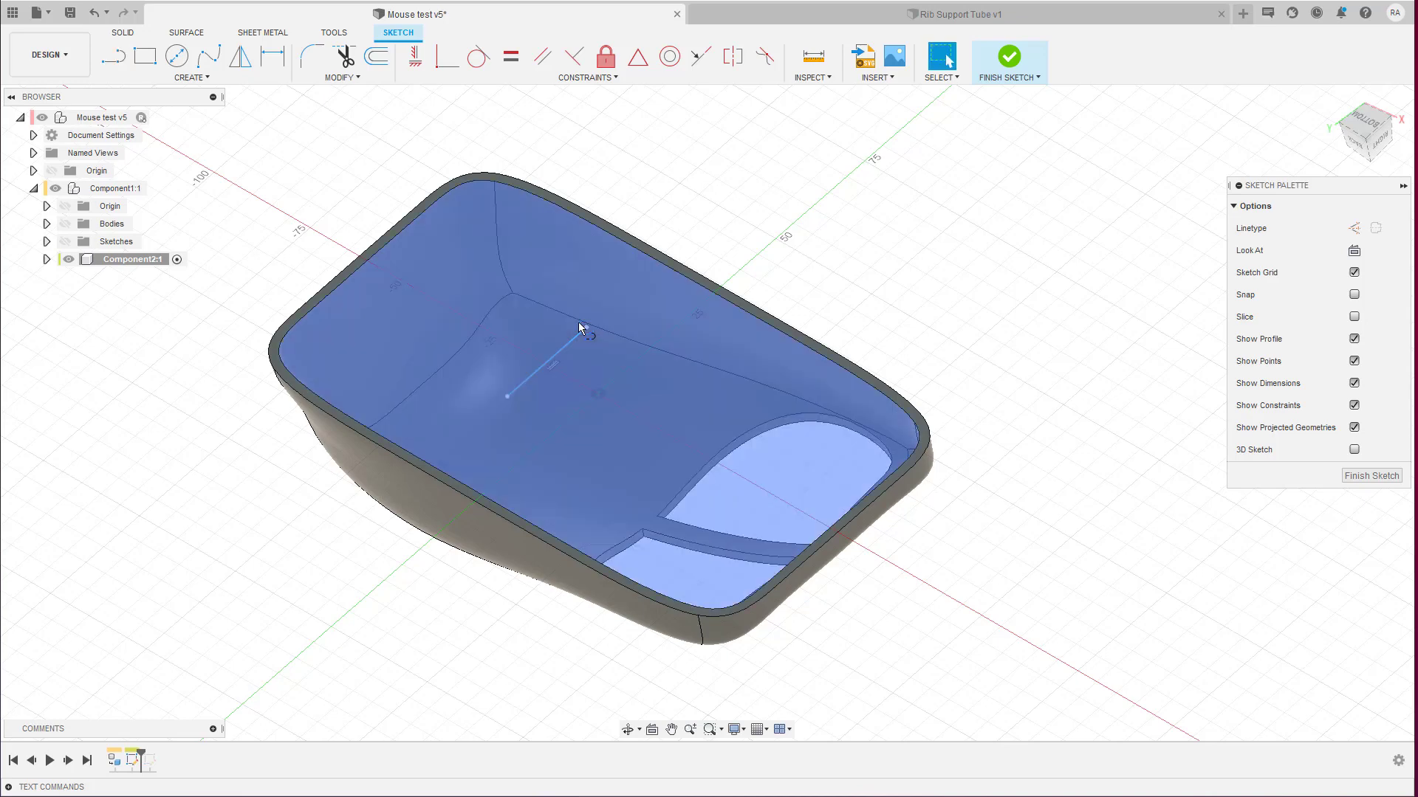
left_click(570, 367)
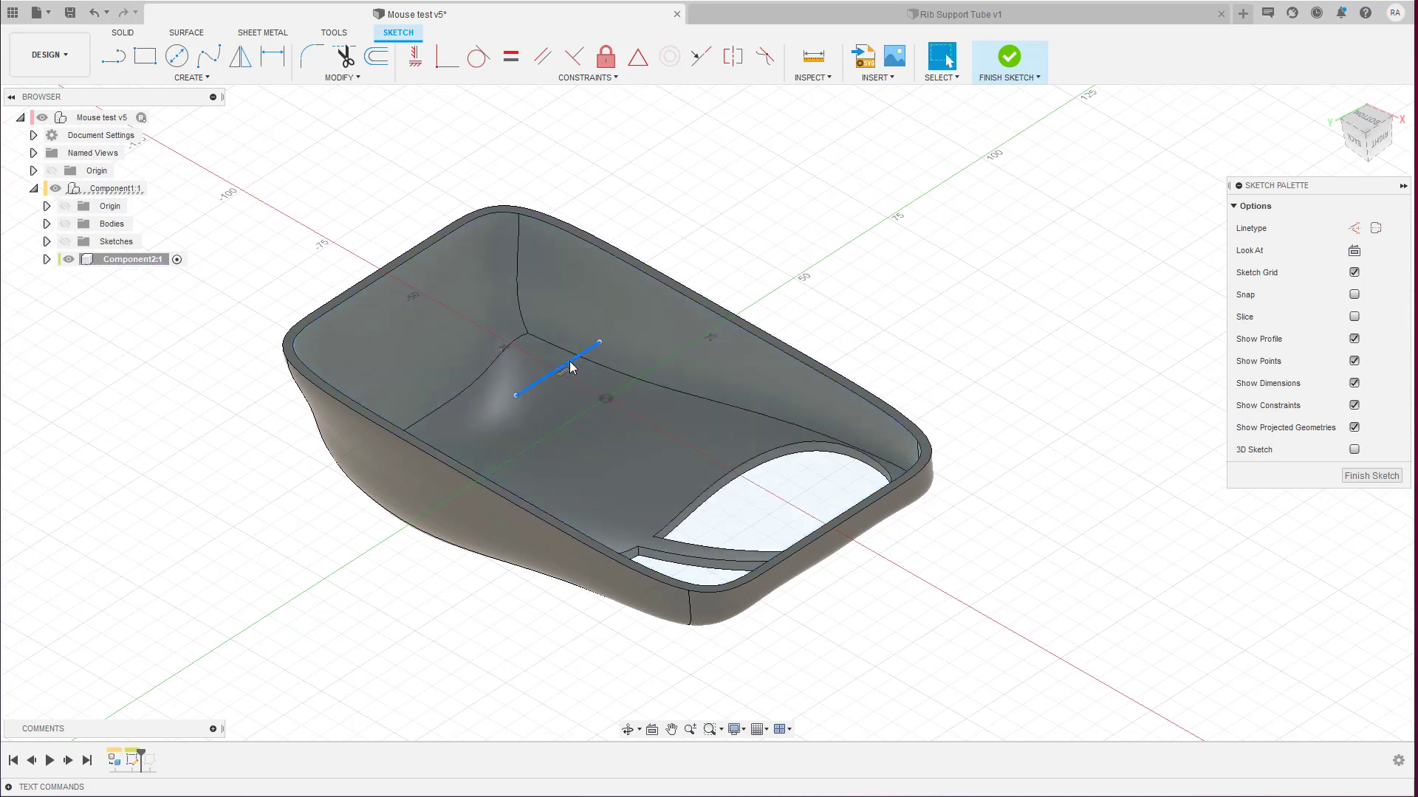
left_click(188, 79)
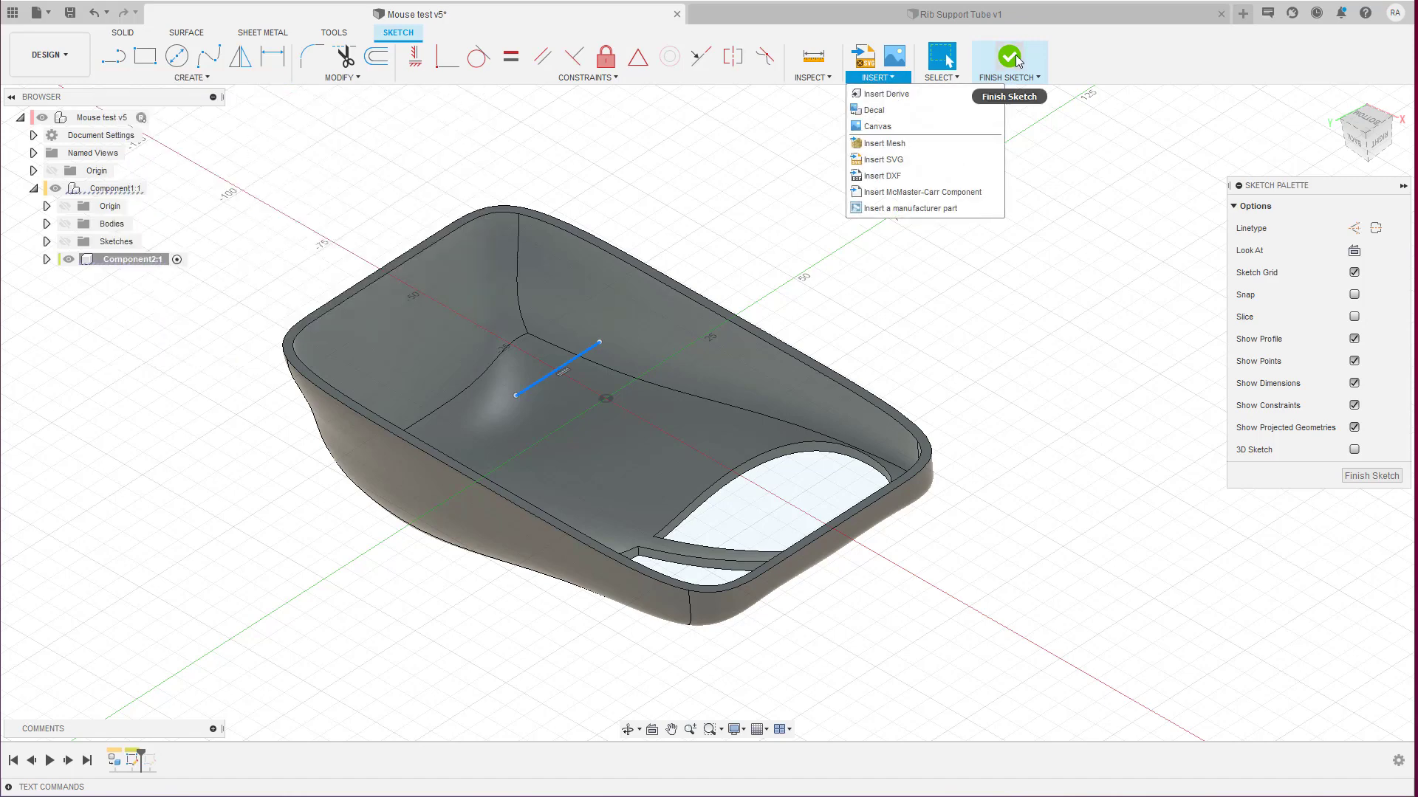
left_click(1019, 61)
Try a symmetric Rib from the sketch line with To Next depth and a 1 mm thickness.
left_click(219, 79)
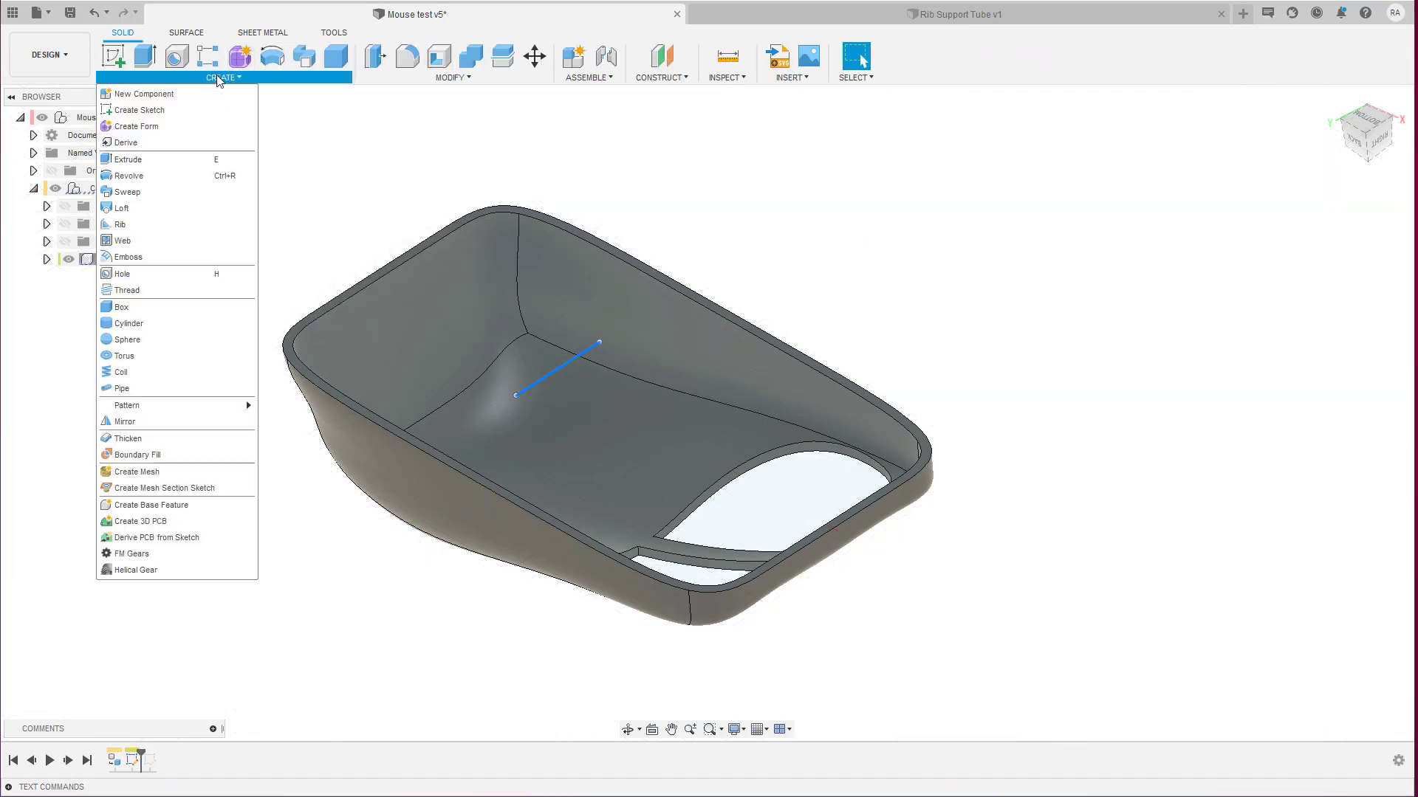
left_click(122, 224)
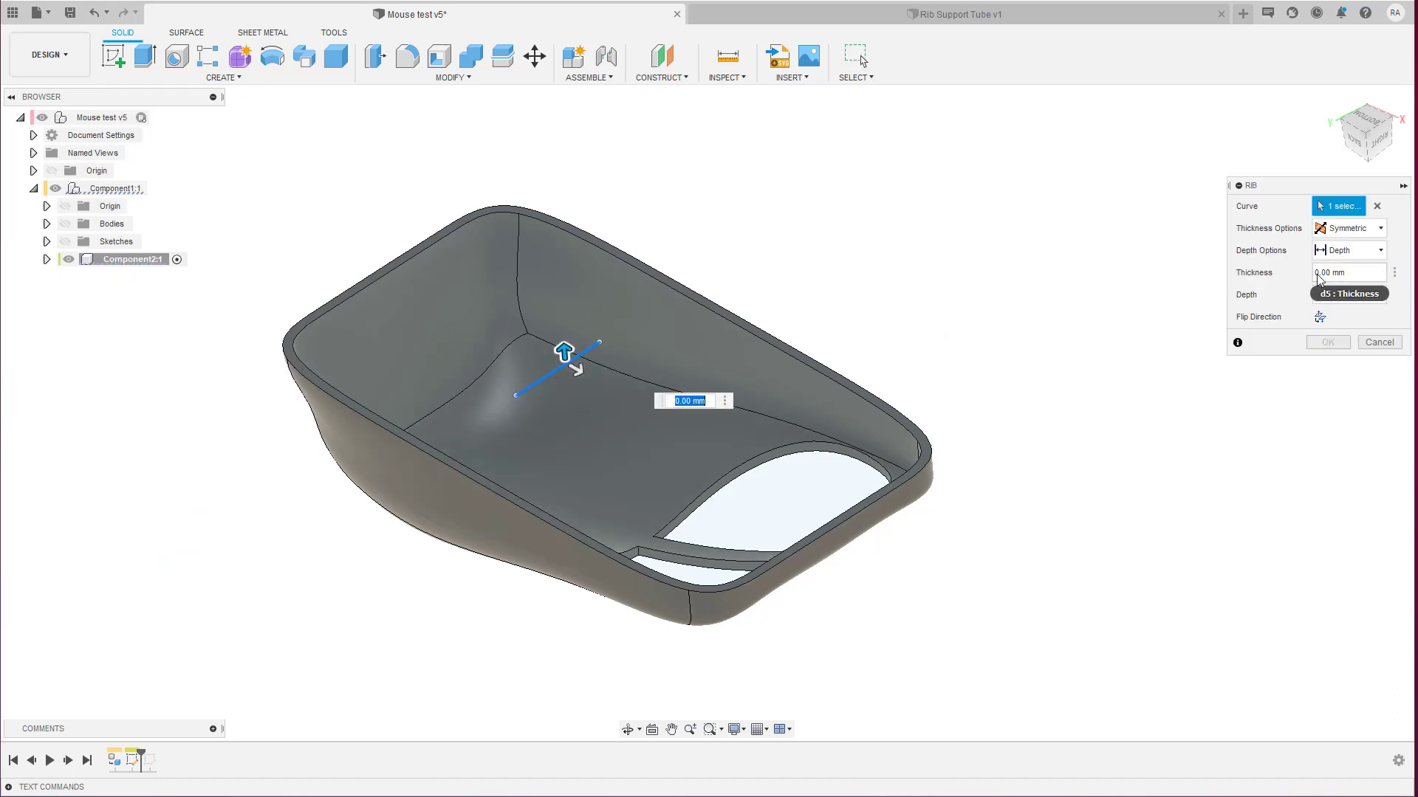
left_click(1351, 250)
left_click(1340, 274)
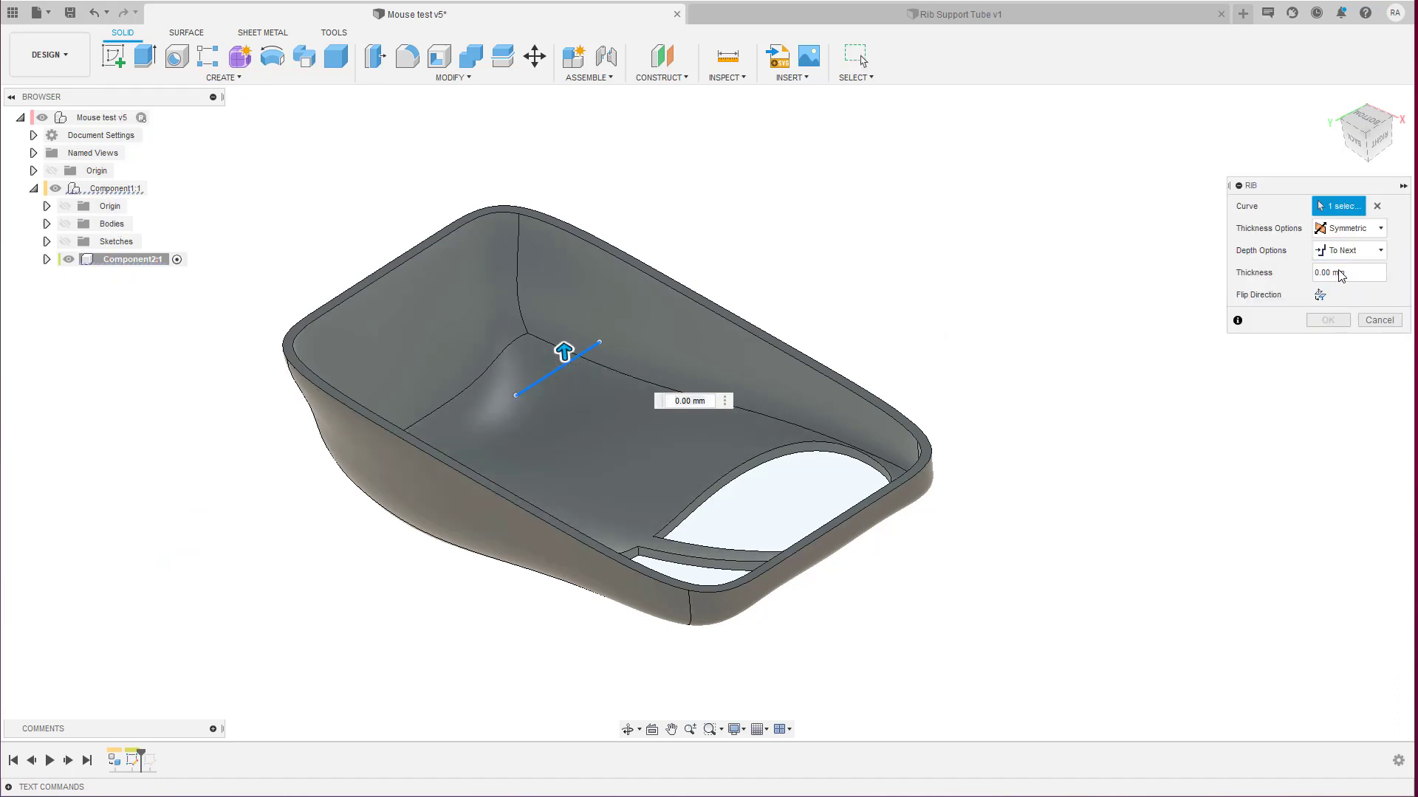
left_click(1340, 273)
type("1")
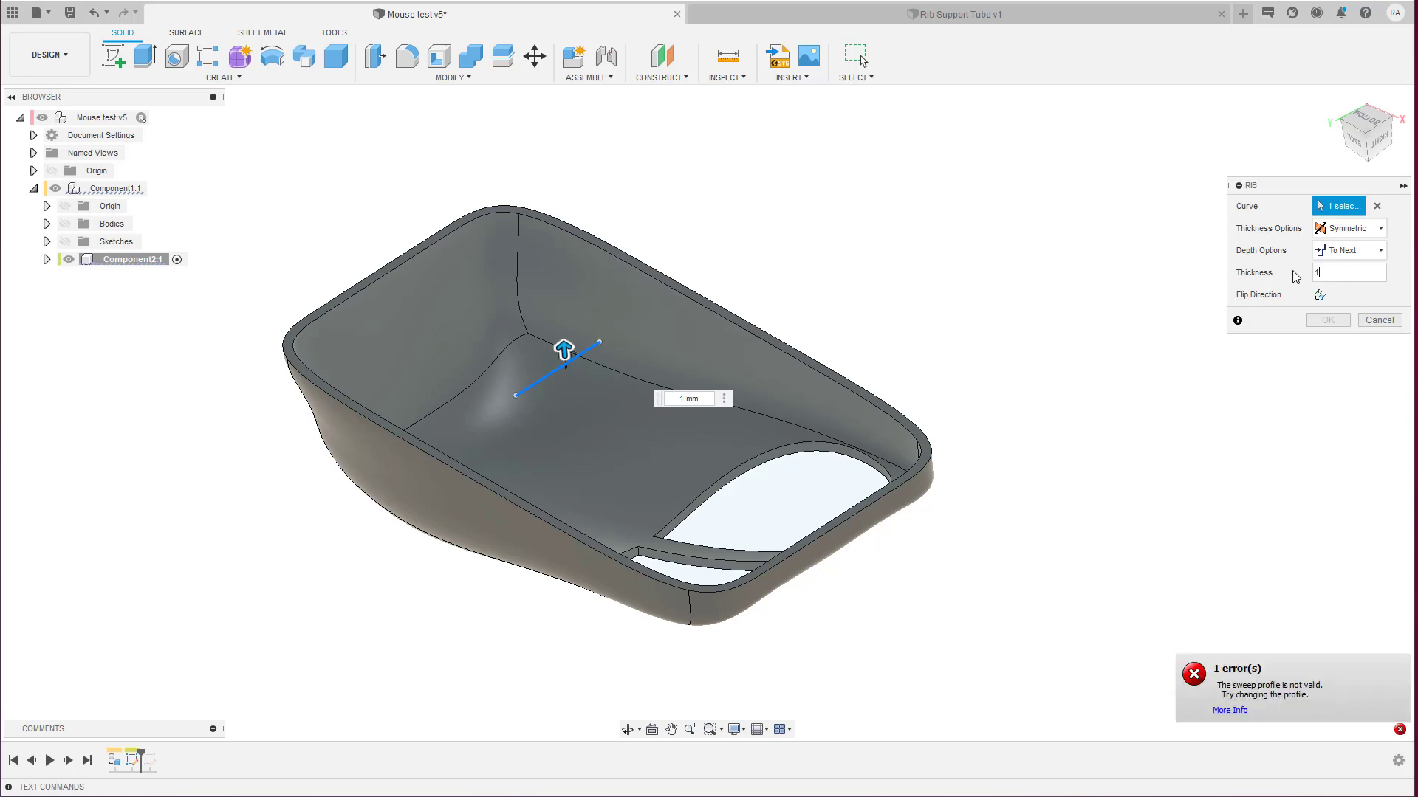
Change the rib's depth option to Depth and extend it to about 57 mm.
left_click(1365, 251)
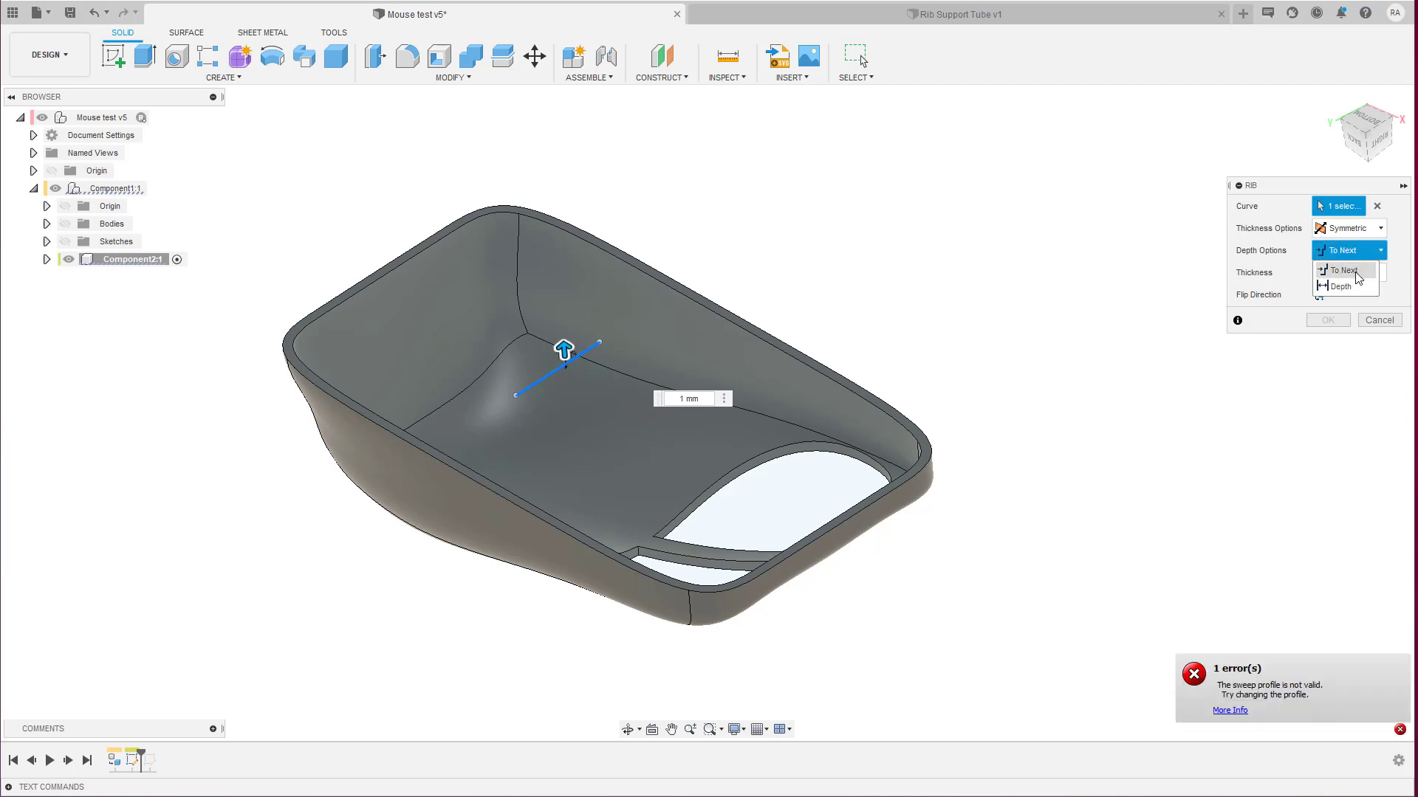
left_click(1345, 286)
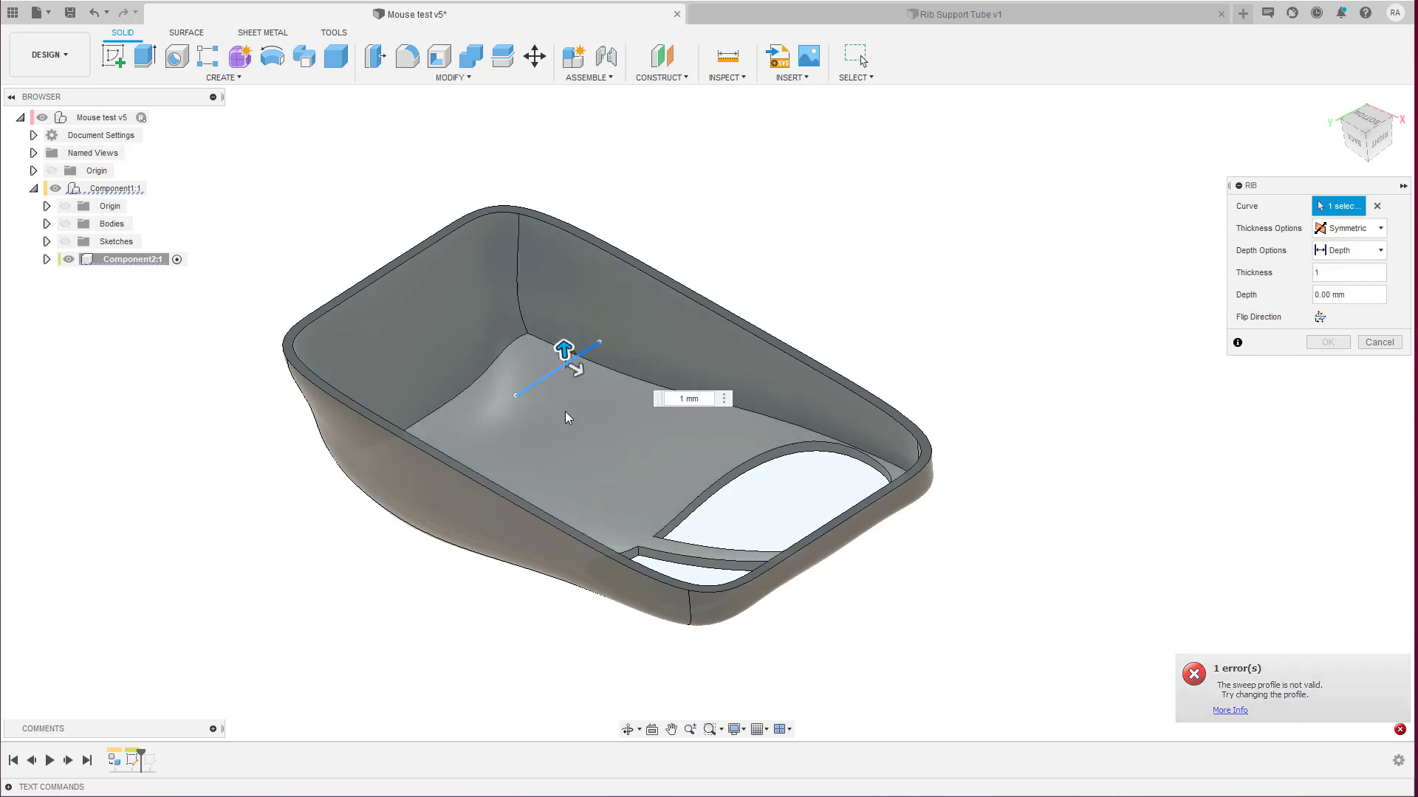
left_click_drag(579, 364, 797, 466)
middle_click_drag(798, 467, 597, 371, "shift")
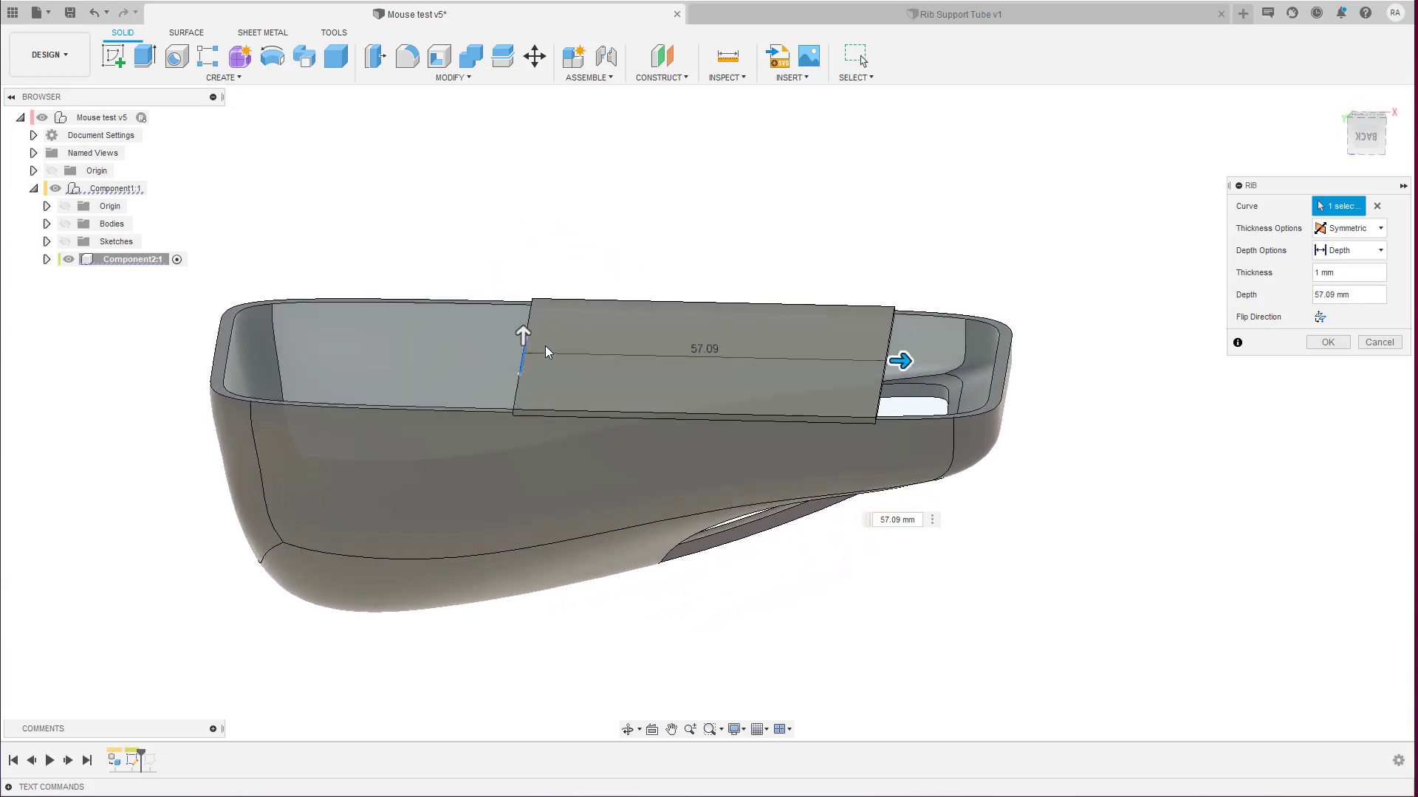
middle_click_drag(521, 410, 722, 378, "shift")
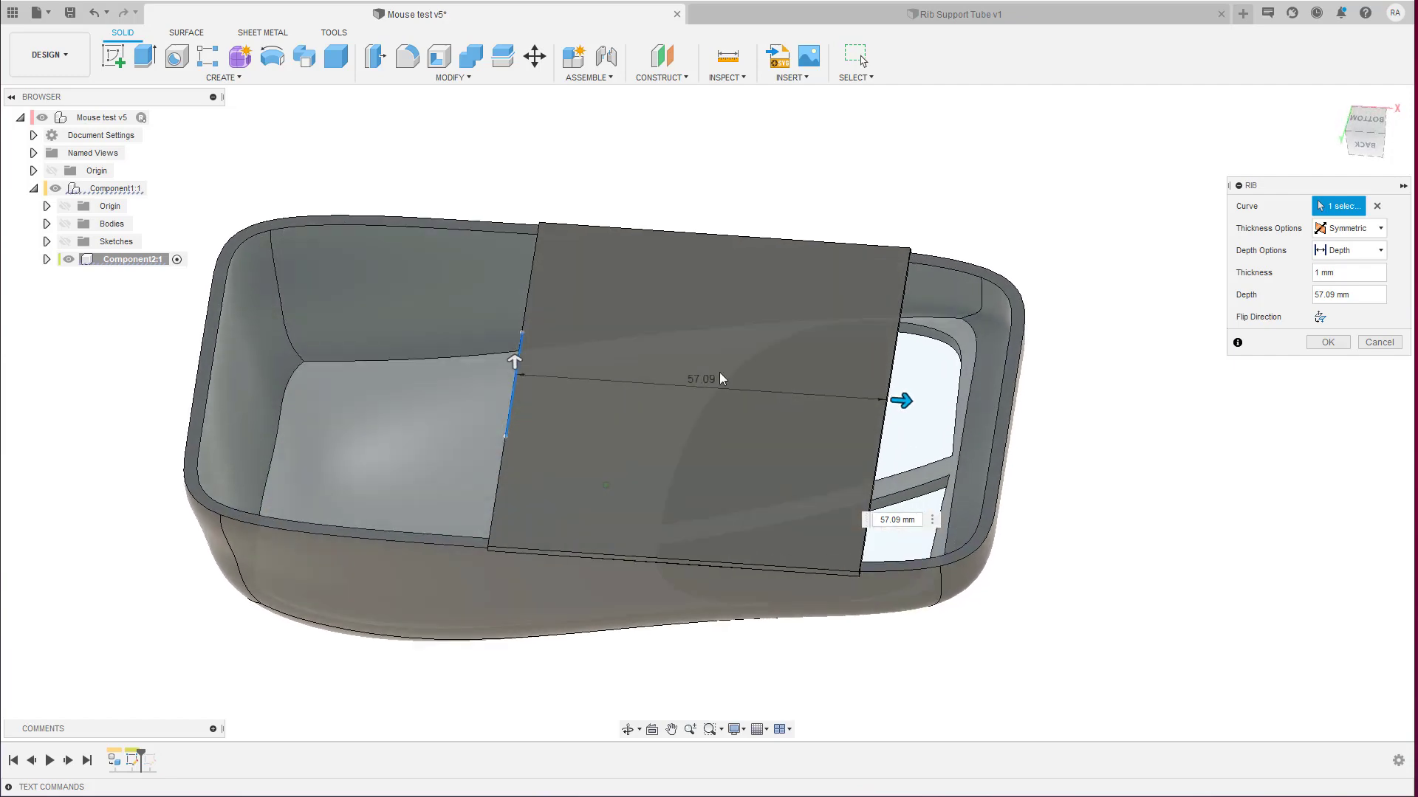
Try the rib in the flipped direction with a thickness of about 5.25 mm, and cancel it.
left_click(1319, 317)
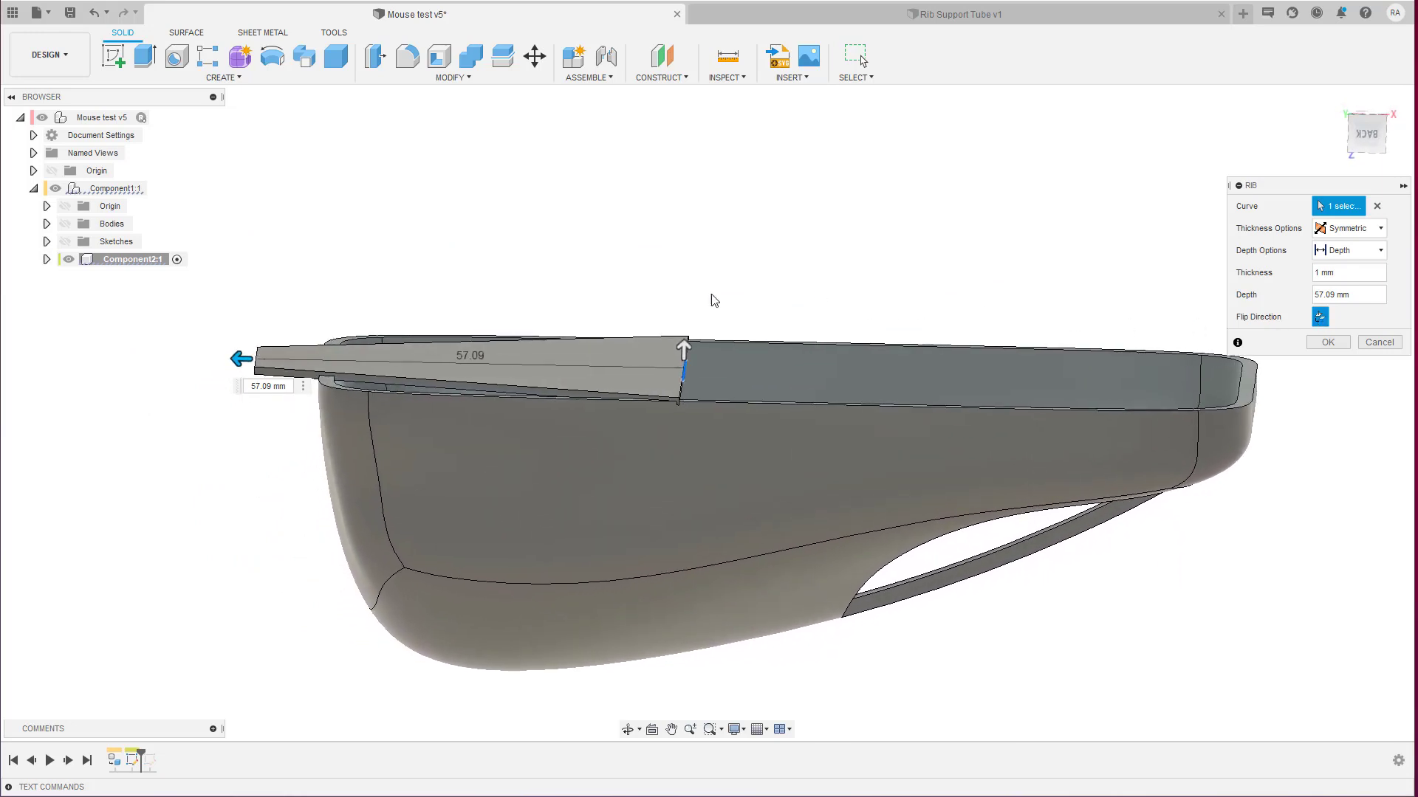
mouse_move(682, 345)
left_mouse_down()
mouse_move(687, 307)
mouse_move(687, 334)
left_mouse_up()
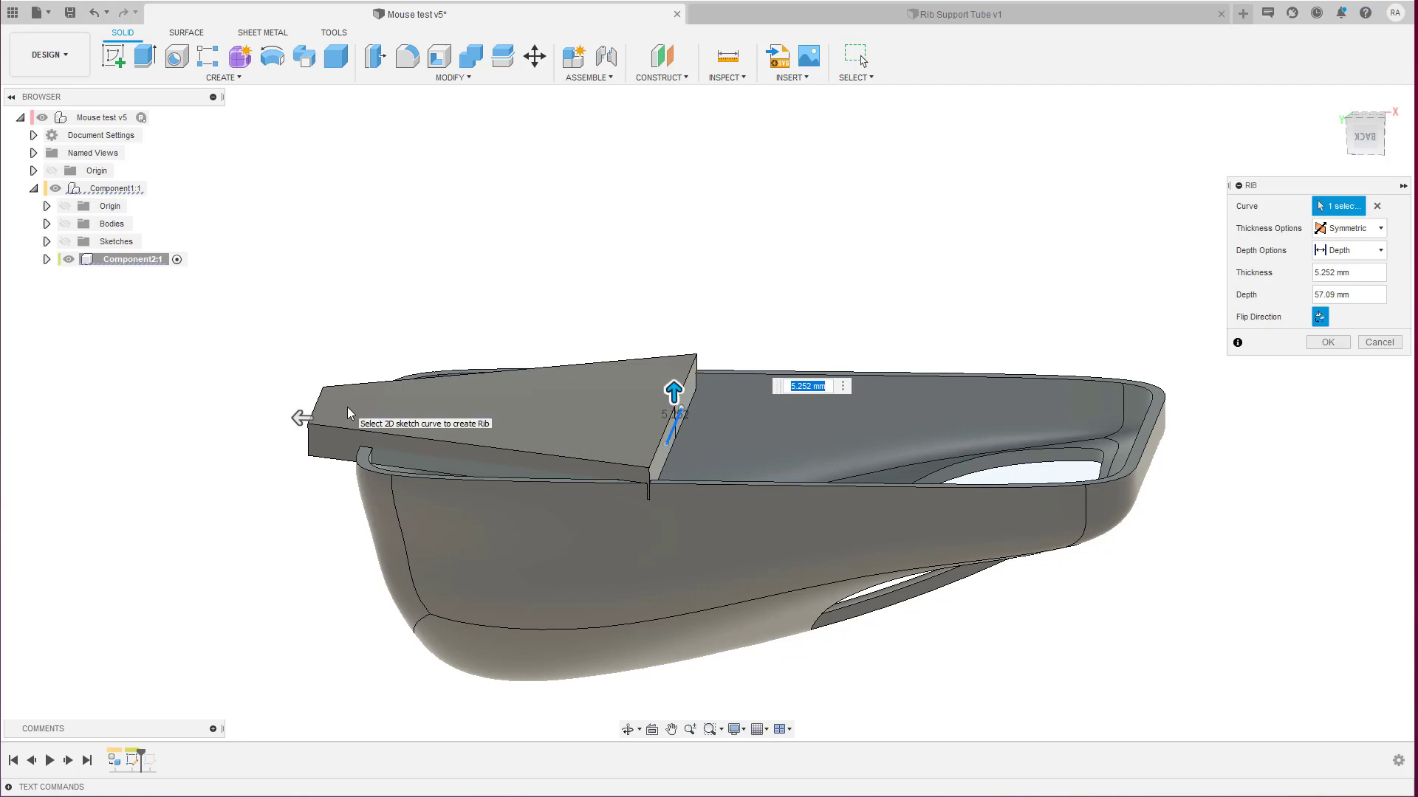
key("Escape")
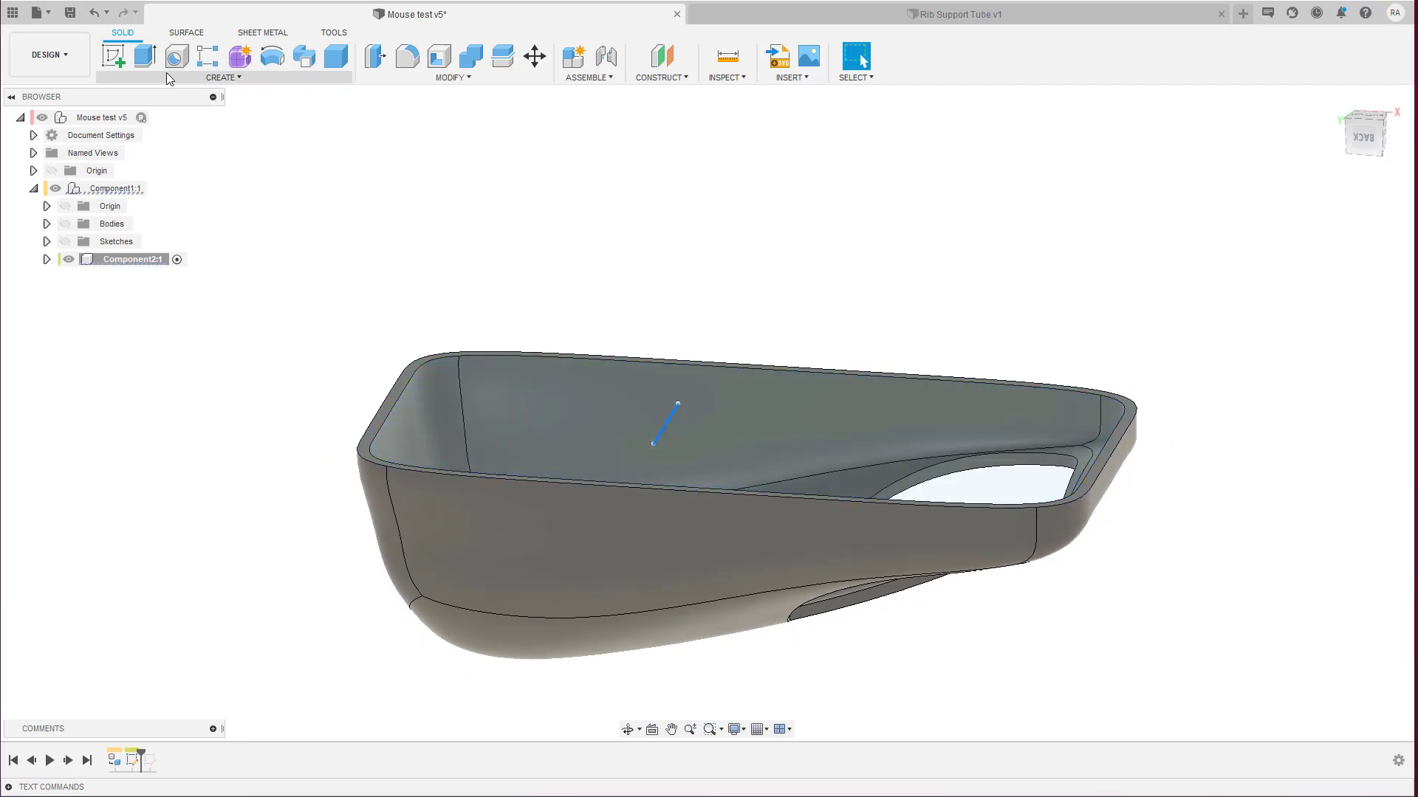
Start a symmetric Web from the sketch line with To Next depth and a thickness of about 7.59 mm.
left_click(206, 77)
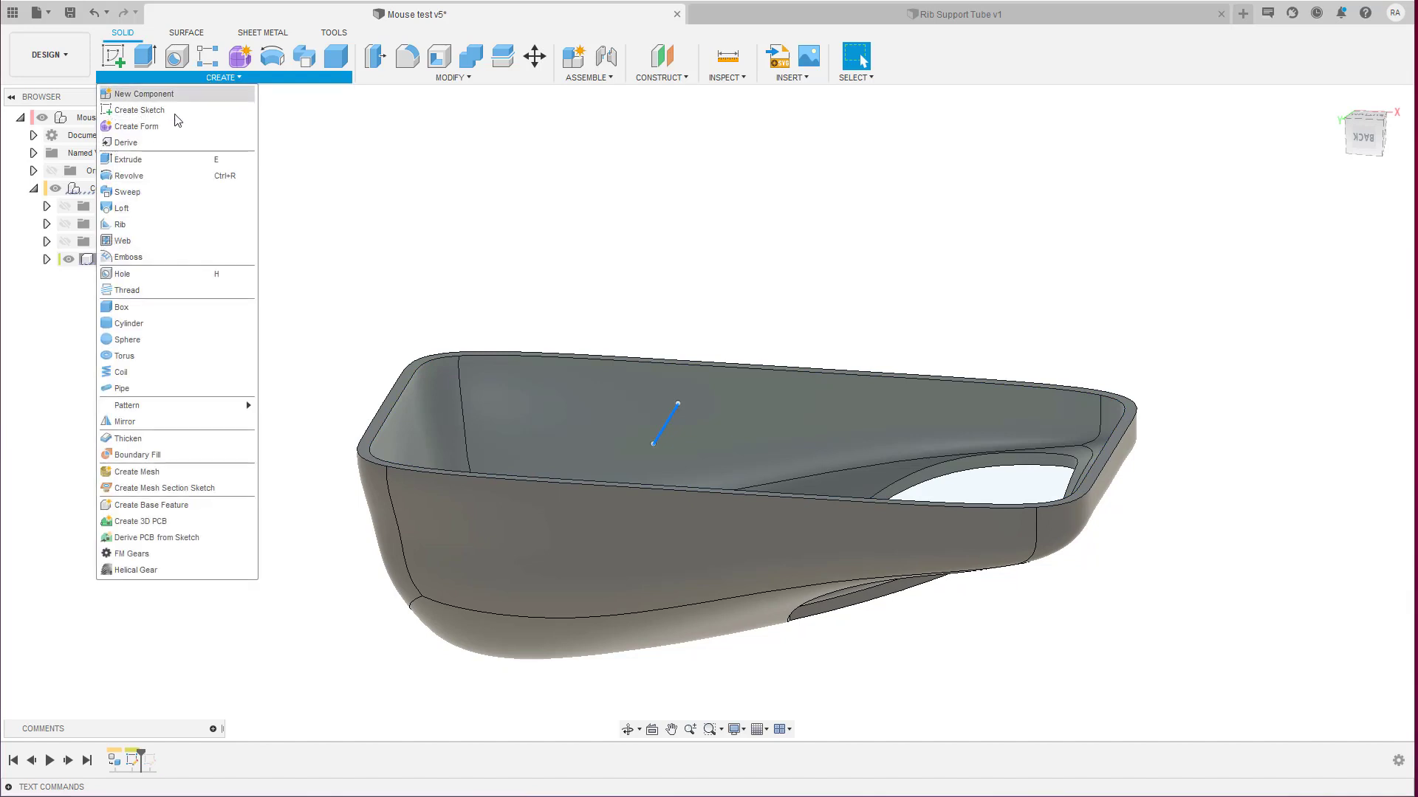
left_click(122, 241)
middle_click_drag(689, 437, 646, 422, "shift")
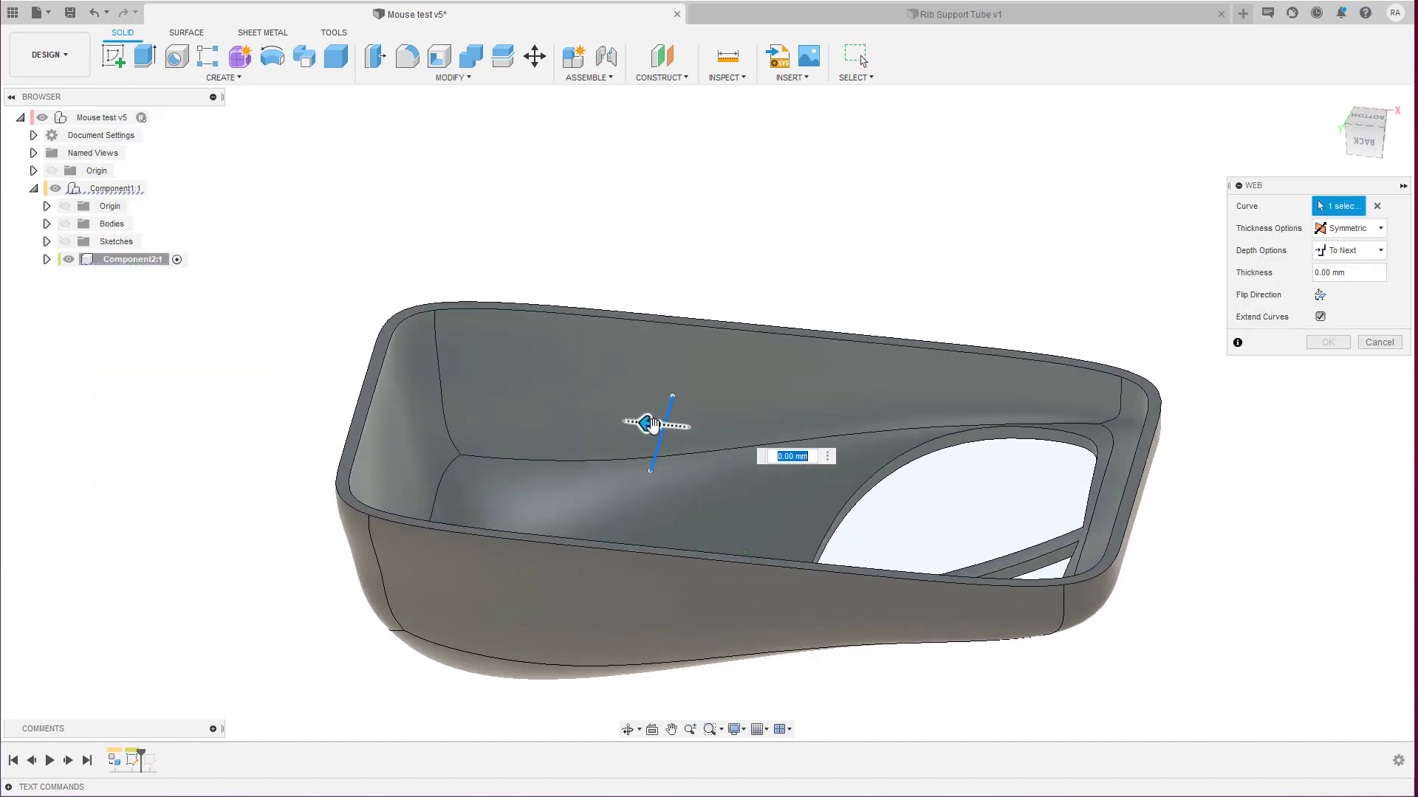
left_click_drag(644, 423, 624, 420)
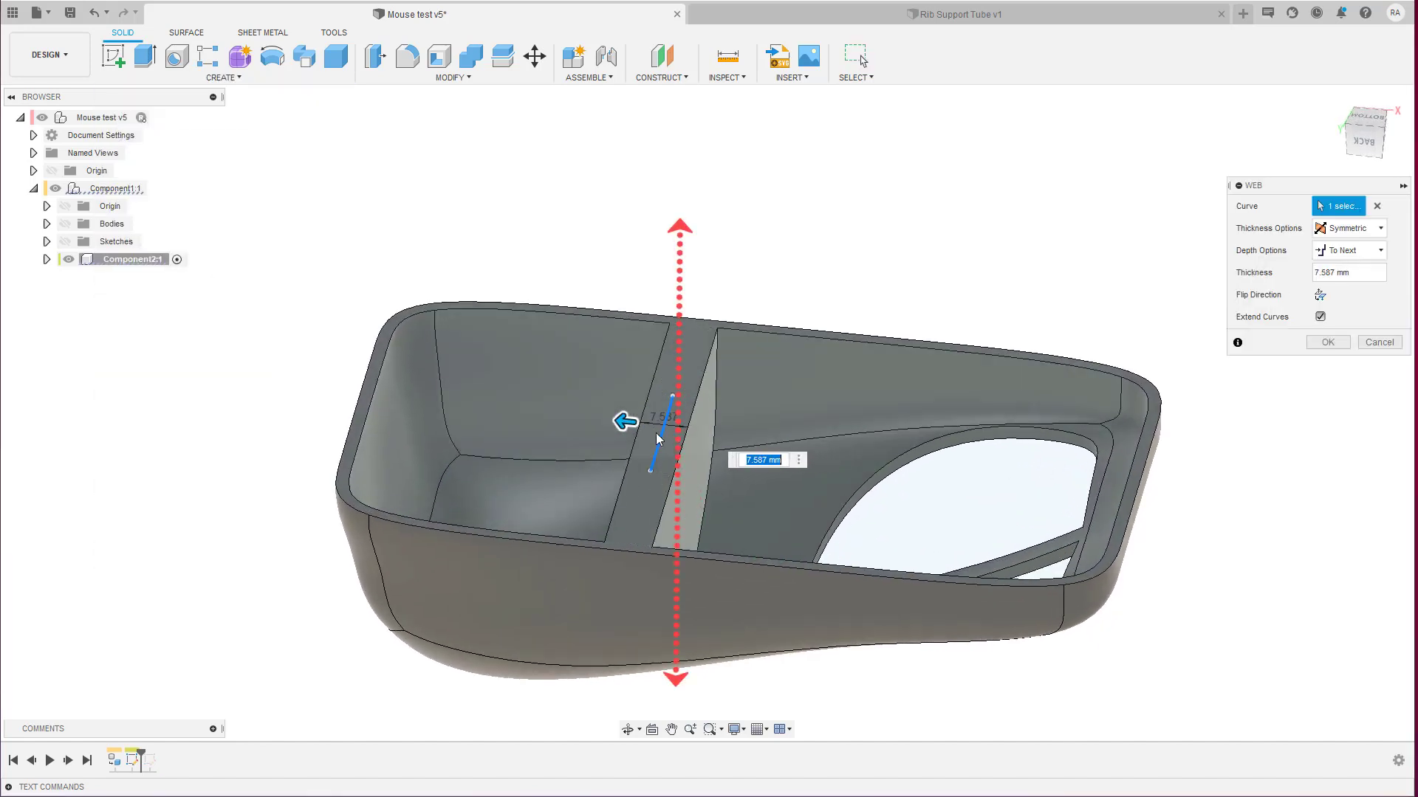
Flip the web's direction away from the shell's interior and back to check both results.
middle_click_drag(663, 453, 633, 436, "shift")
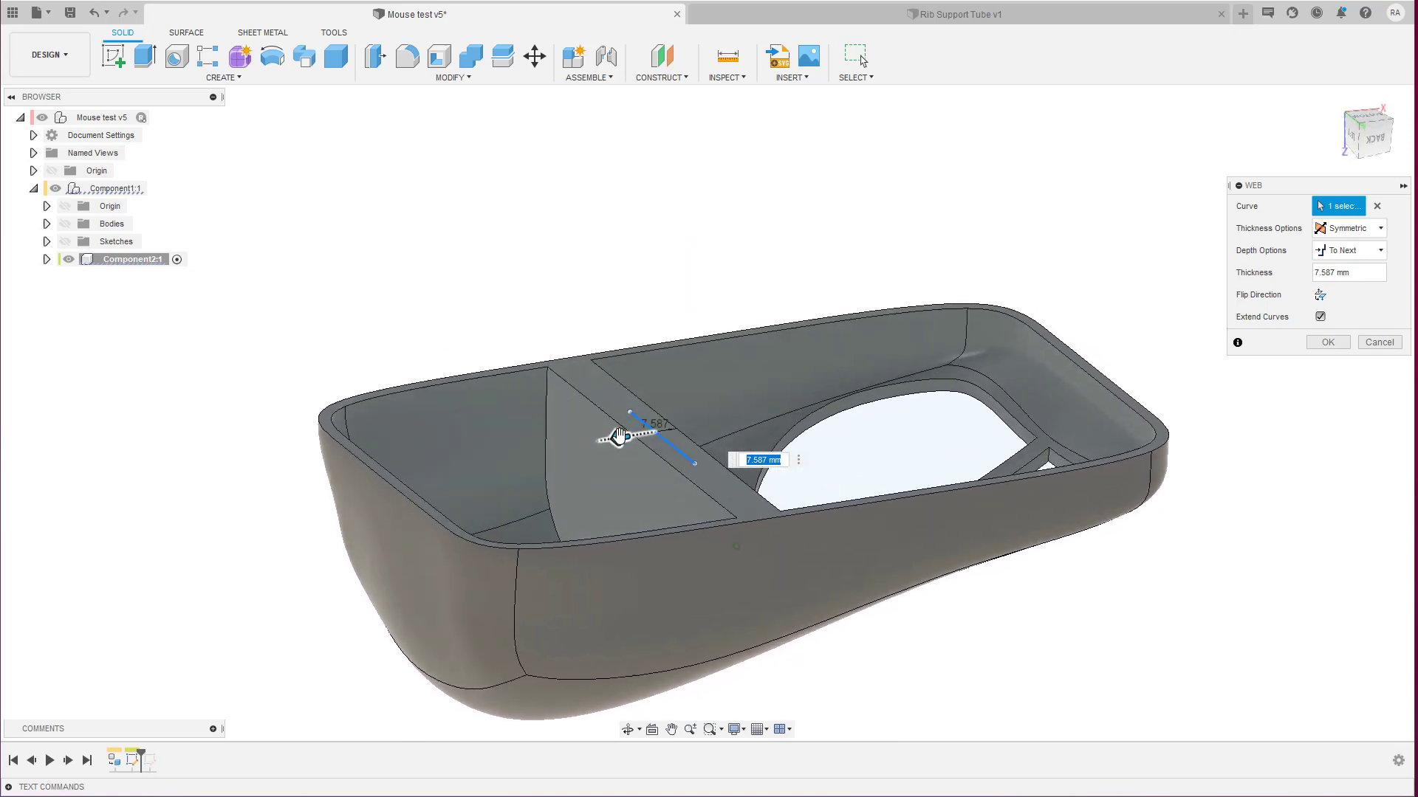
middle_click_drag(640, 591, 1143, 401, "shift")
left_click(1320, 295)
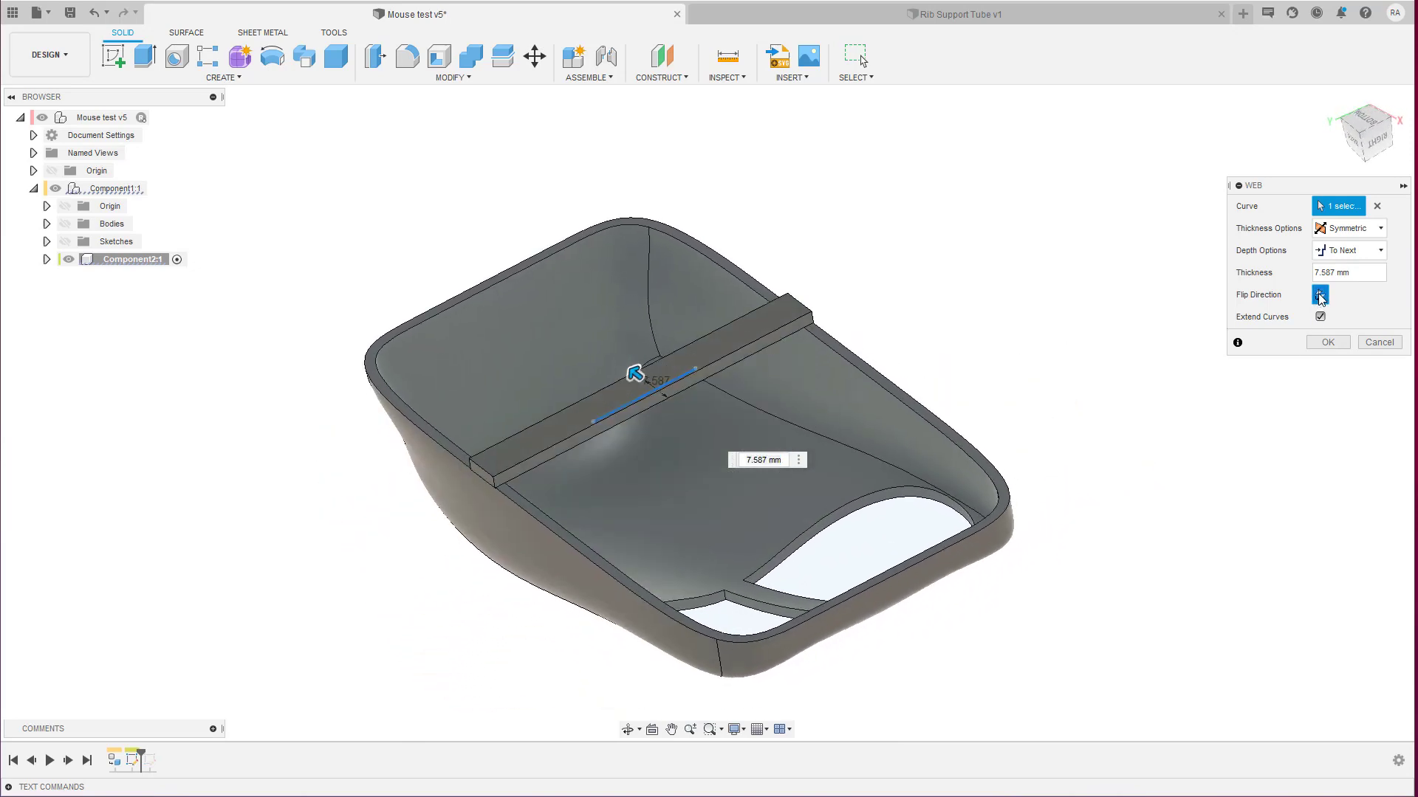
left_click(1320, 297)
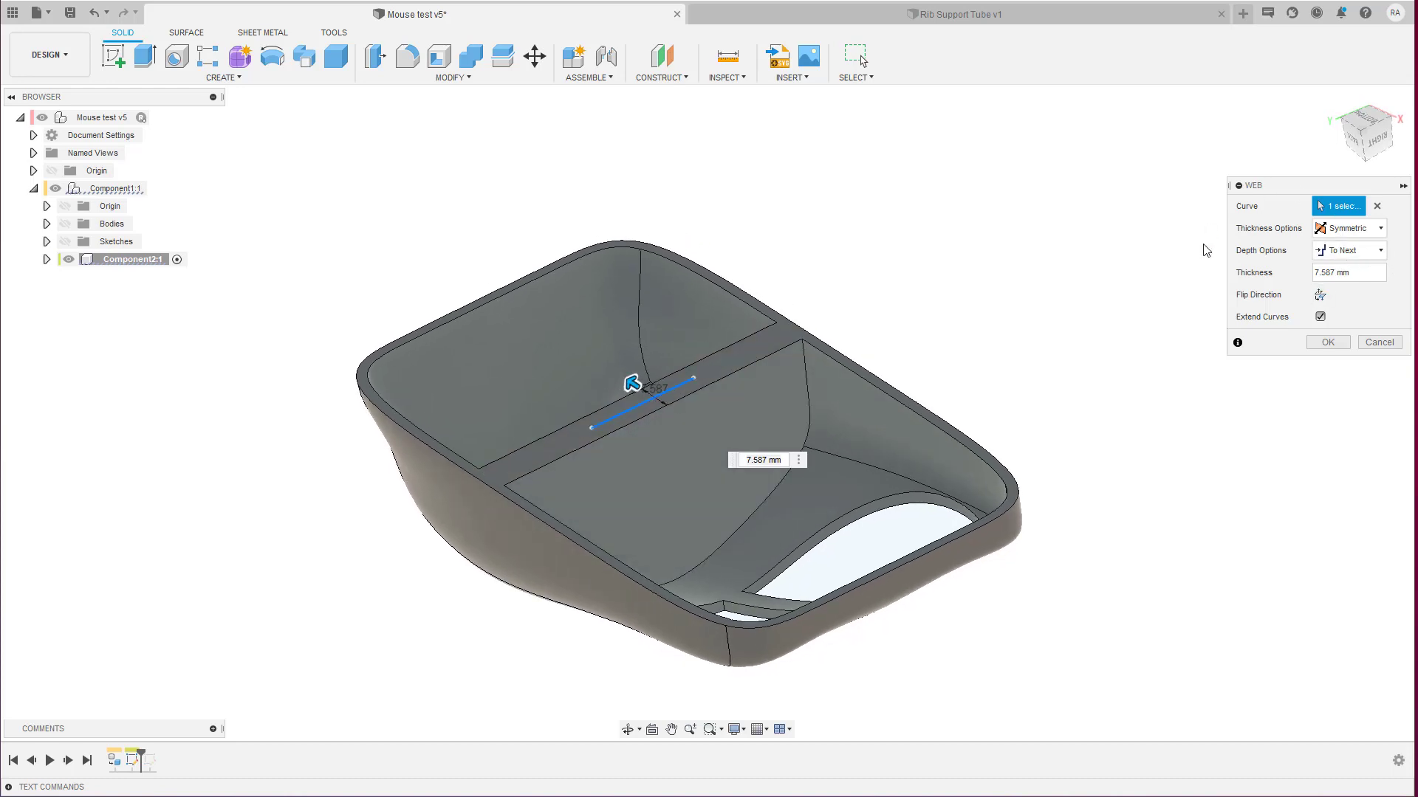
Switch the web's thickness option to One Direction and adjust its thickness to about 4.72 mm.
left_click(1330, 233)
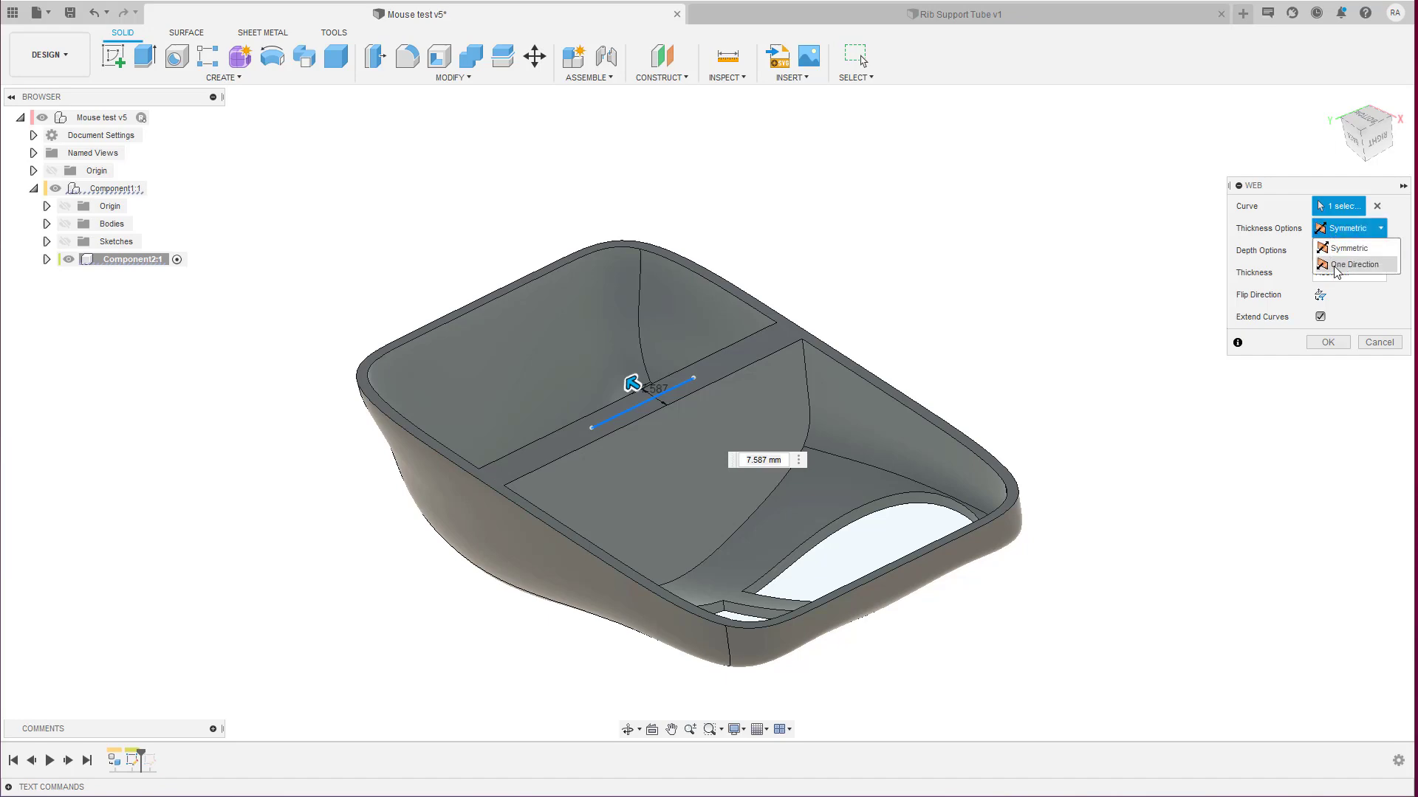
left_click(1338, 264)
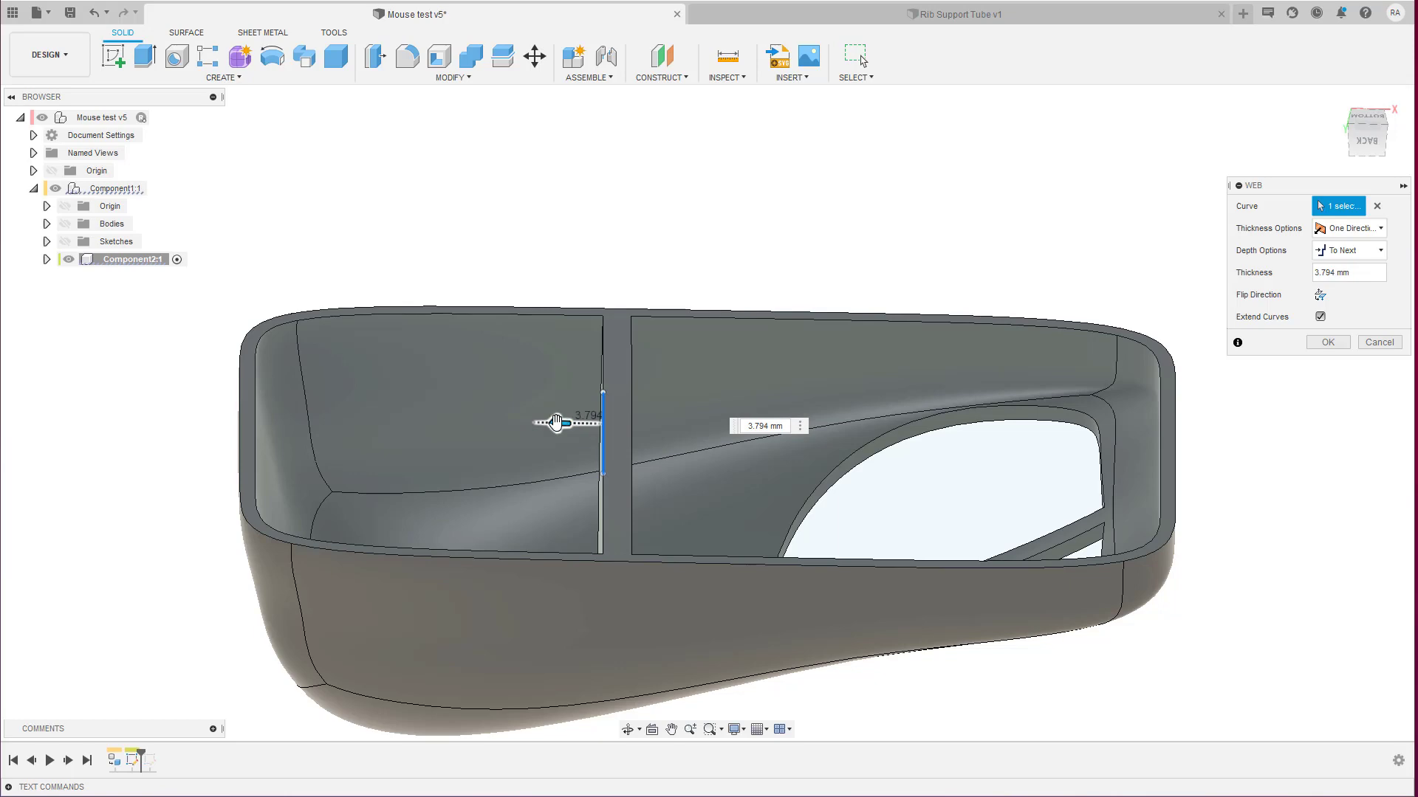
mouse_move(557, 419)
left_mouse_down()
mouse_move(601, 421)
mouse_move(544, 422)
left_mouse_up()
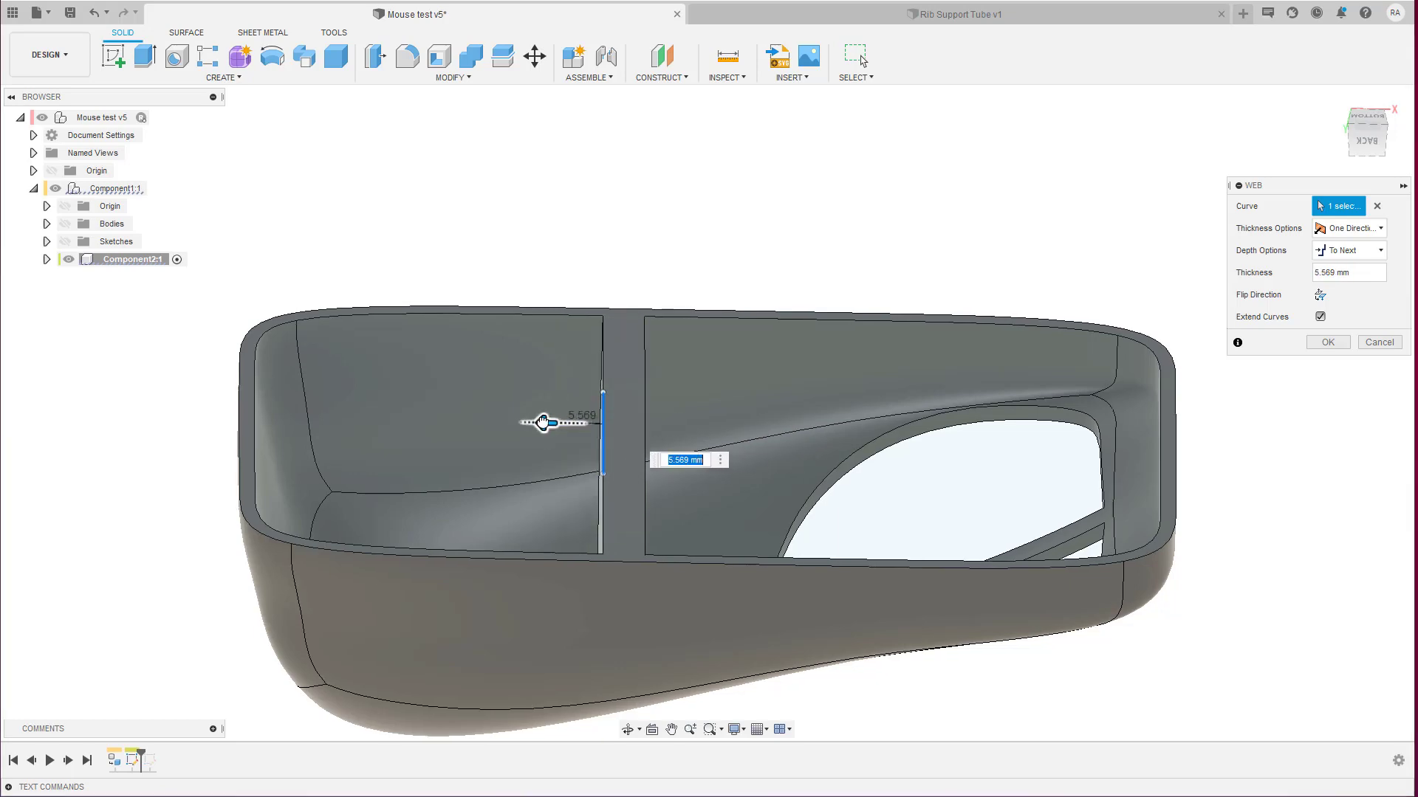
scroll(542, 422, "up", 3)
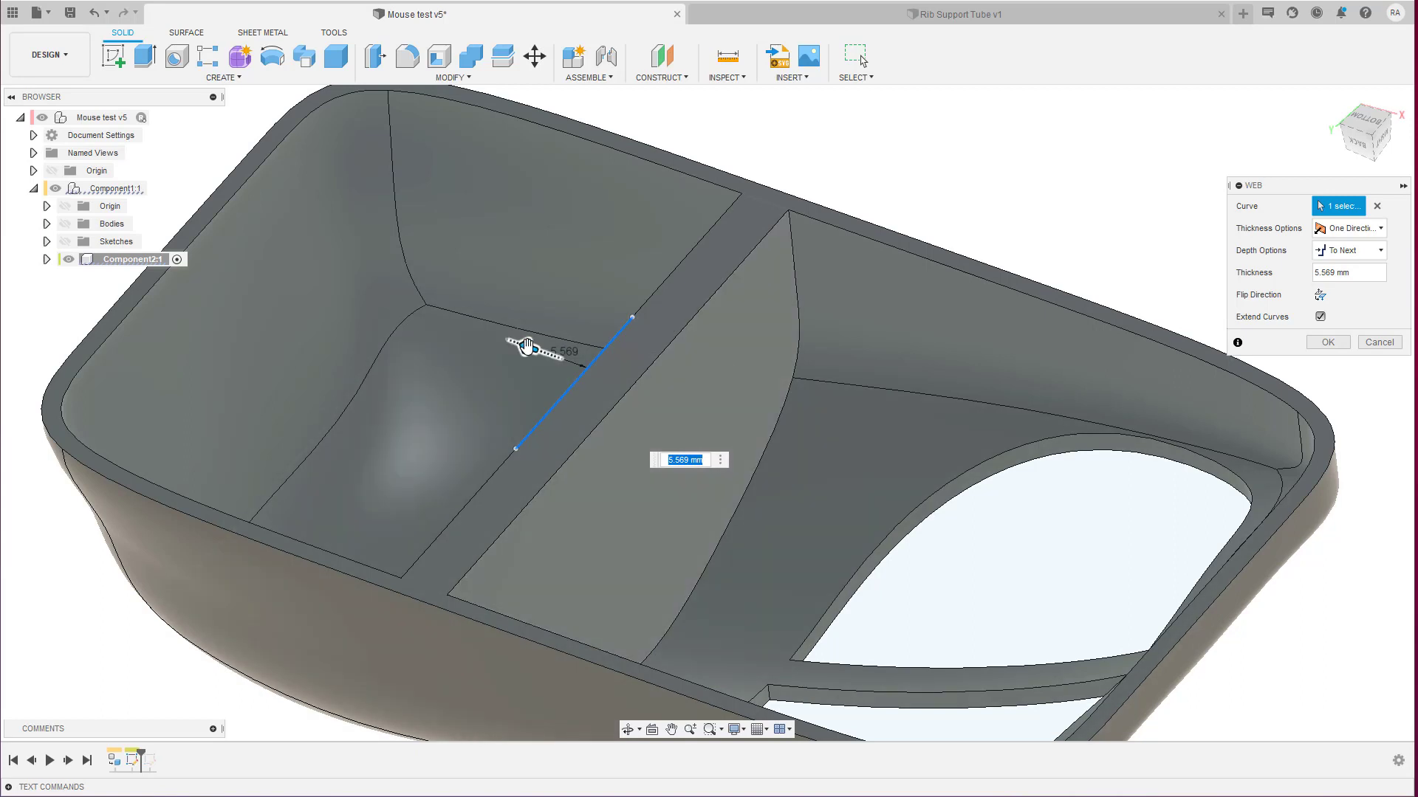
mouse_move(525, 347)
left_mouse_down()
mouse_move(514, 351)
mouse_move(536, 350)
left_mouse_up()
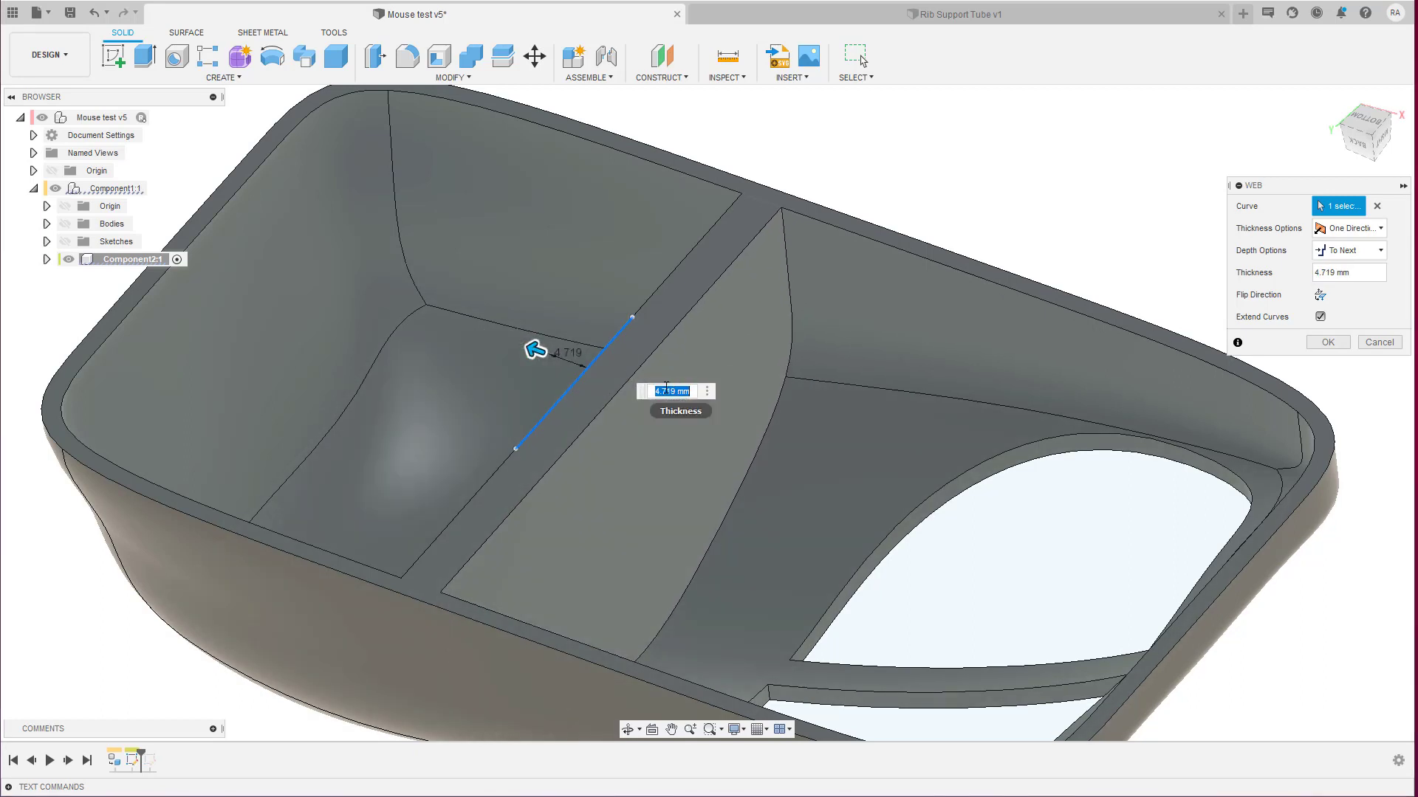
Return the web's thickness option to Symmetric and flip its direction away from the shell's interior.
left_click(1335, 230)
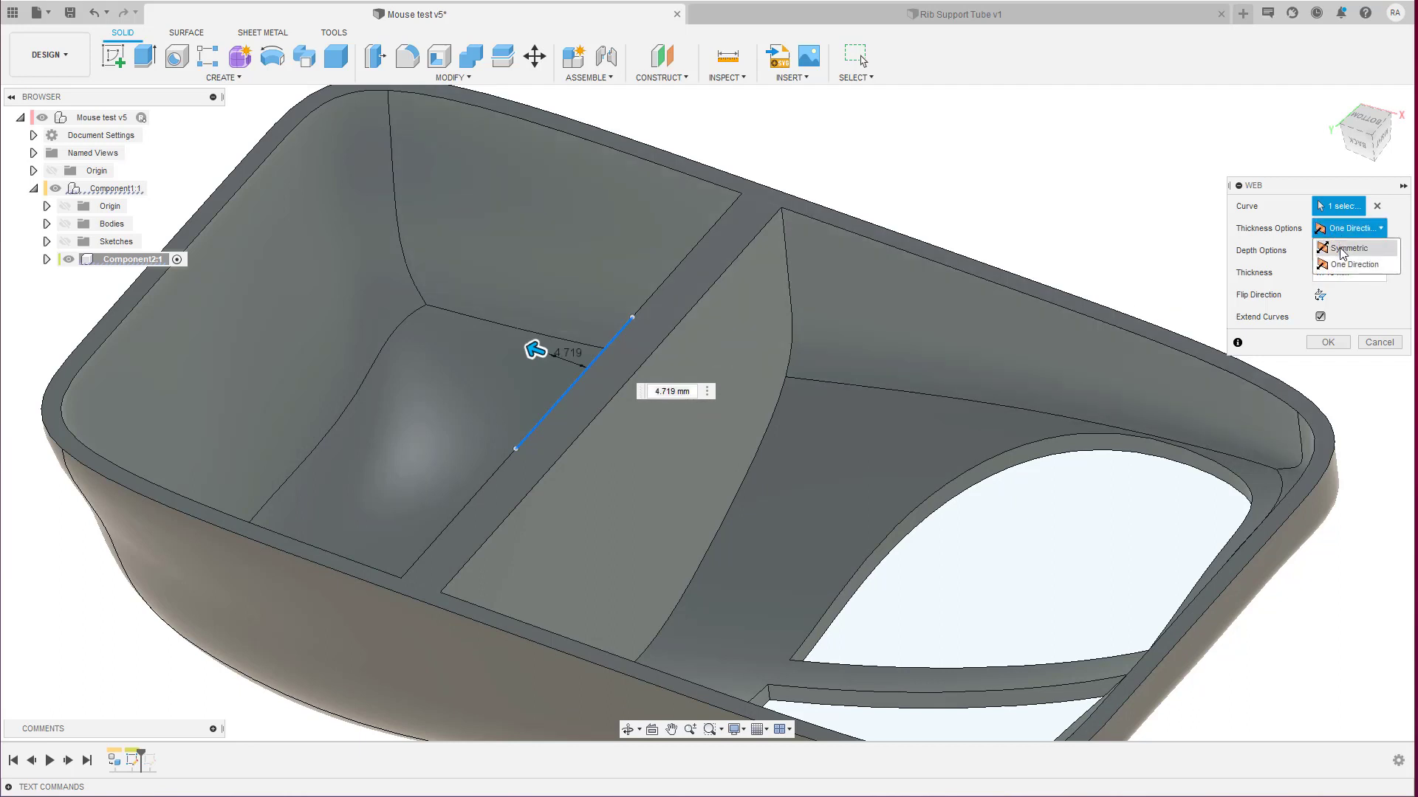
left_click(1342, 249)
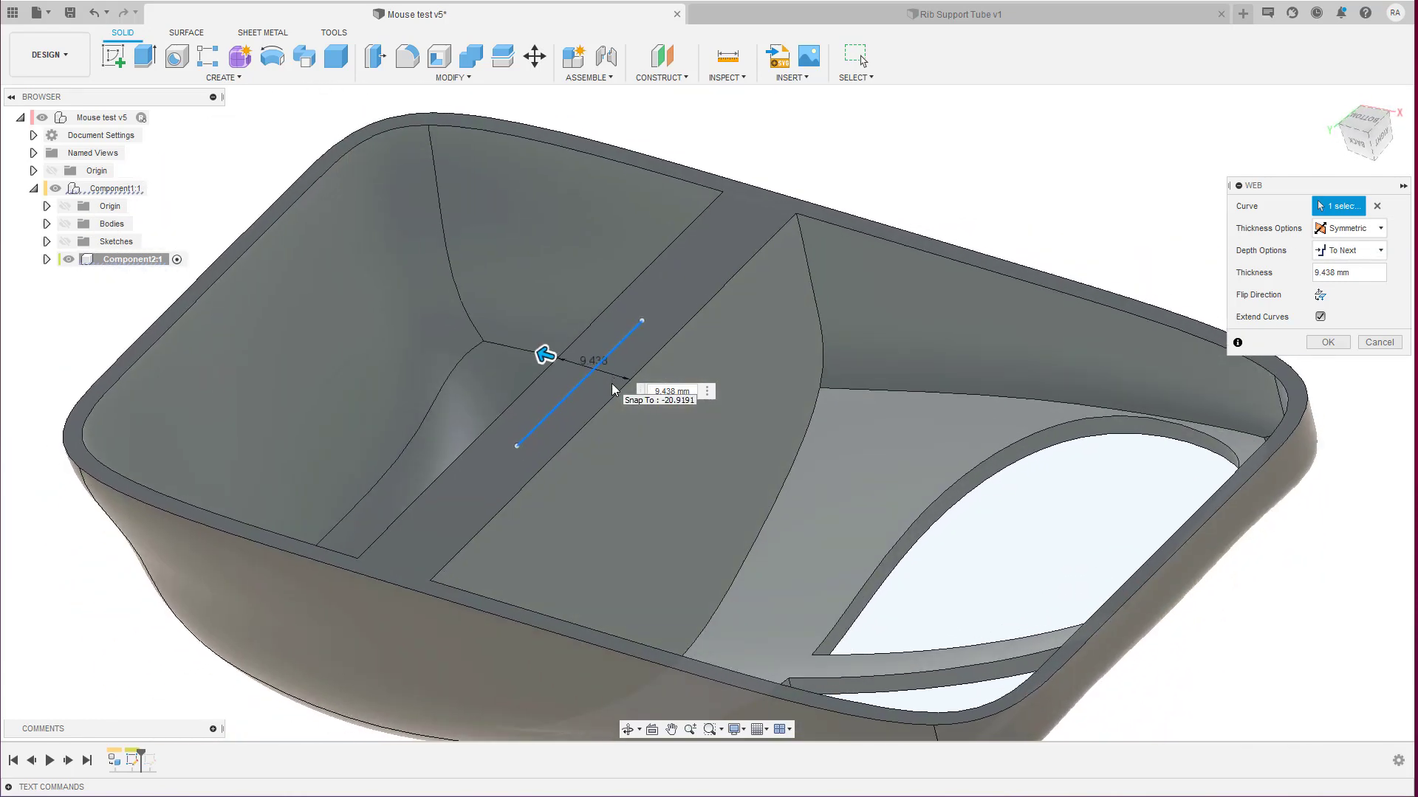
left_click(1338, 231)
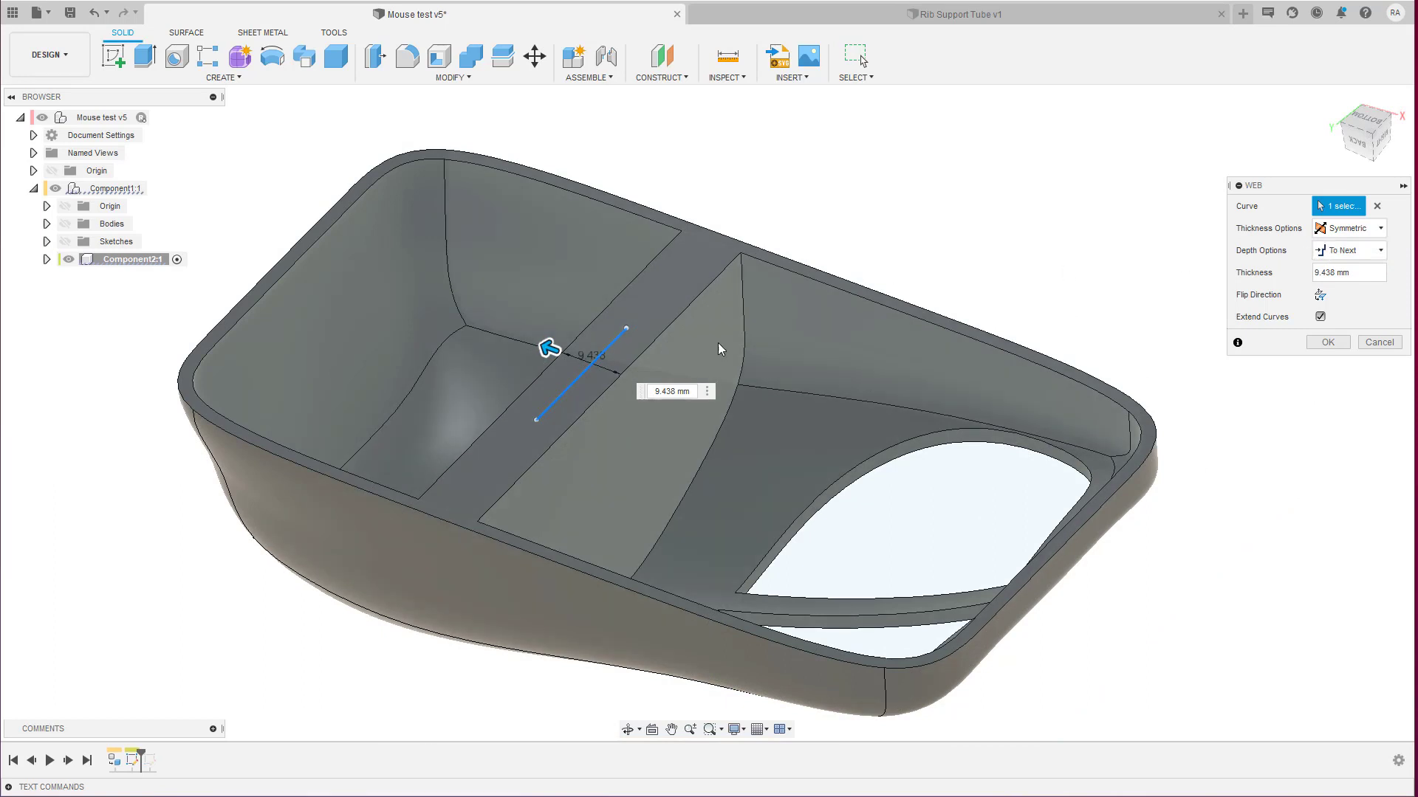
left_click(1320, 296)
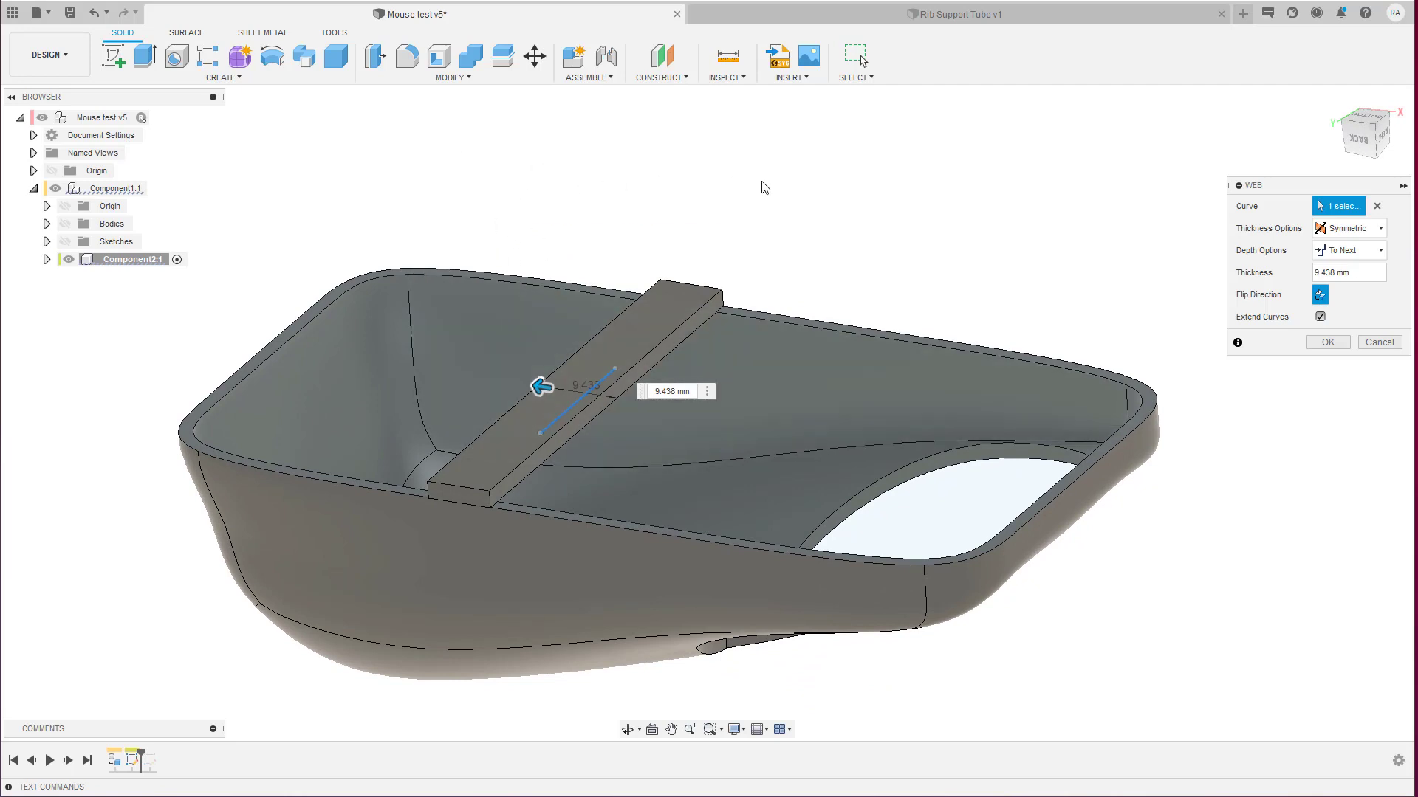
Flip the web back into the shell and finish it with the Depth option at about 5.53 mm.
left_click(1321, 296)
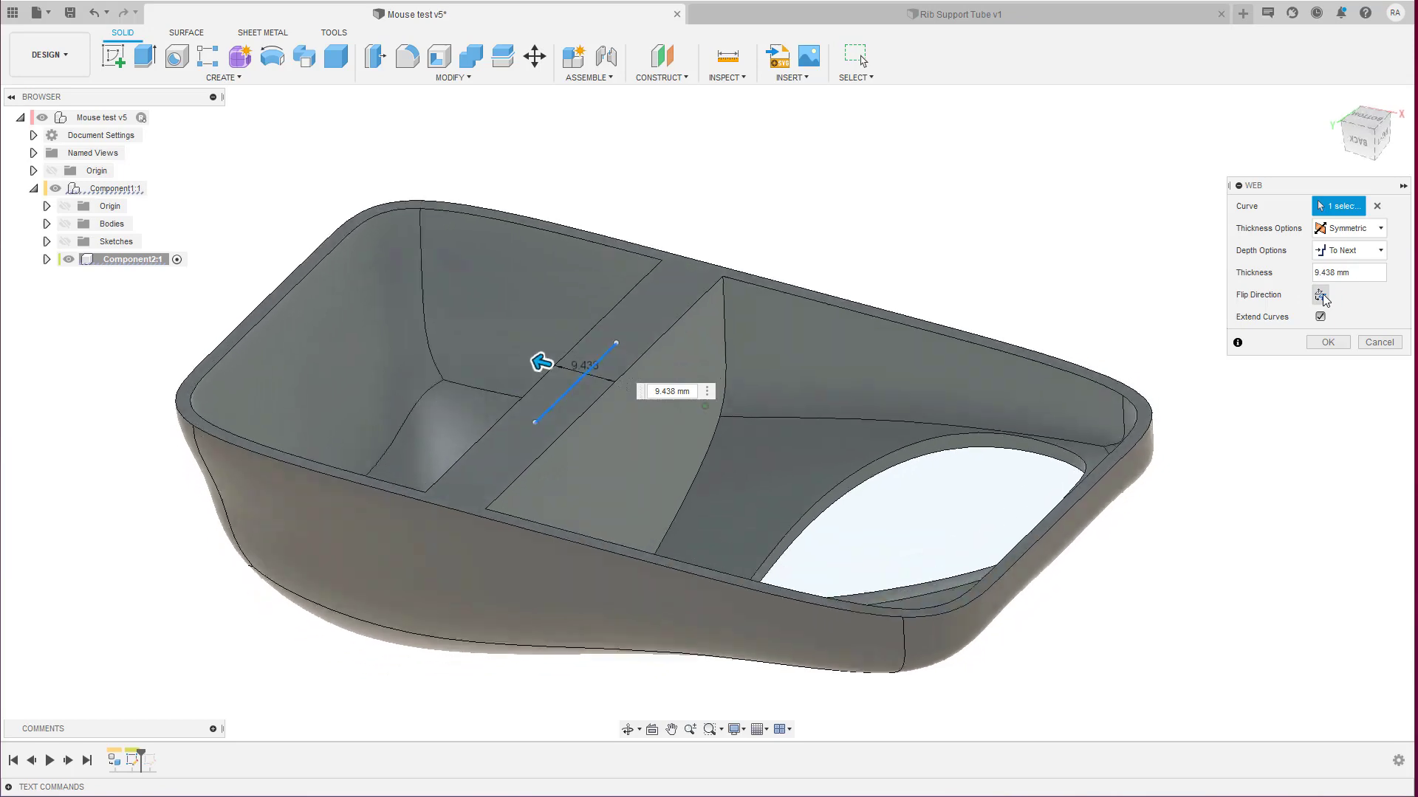
left_click(1340, 254)
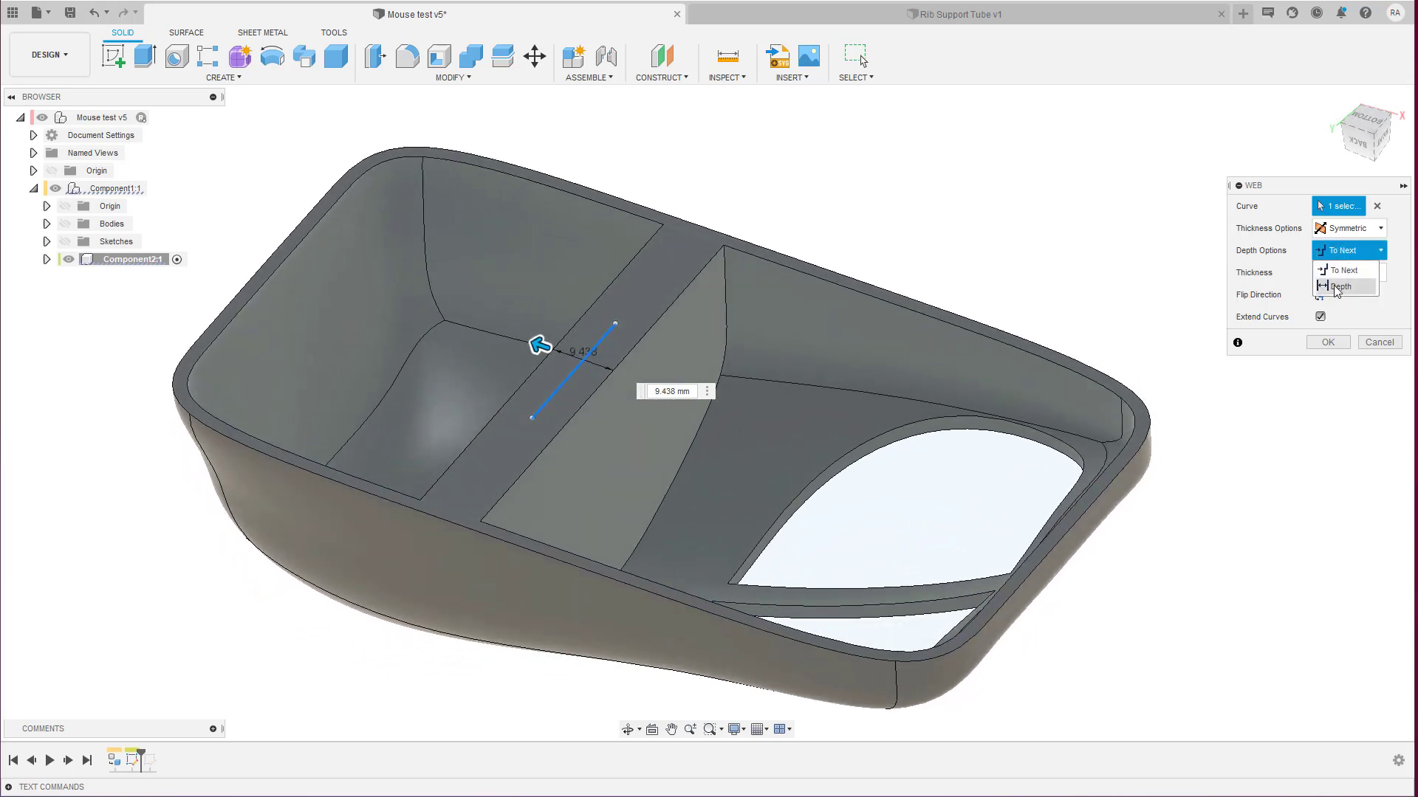
left_click(1339, 288)
scroll(819, 299, "up", 2)
middle_click_drag(820, 299, 564, 402, "shift")
left_click_drag(603, 380, 610, 422)
middle_click_drag(610, 422, 574, 380, "shift")
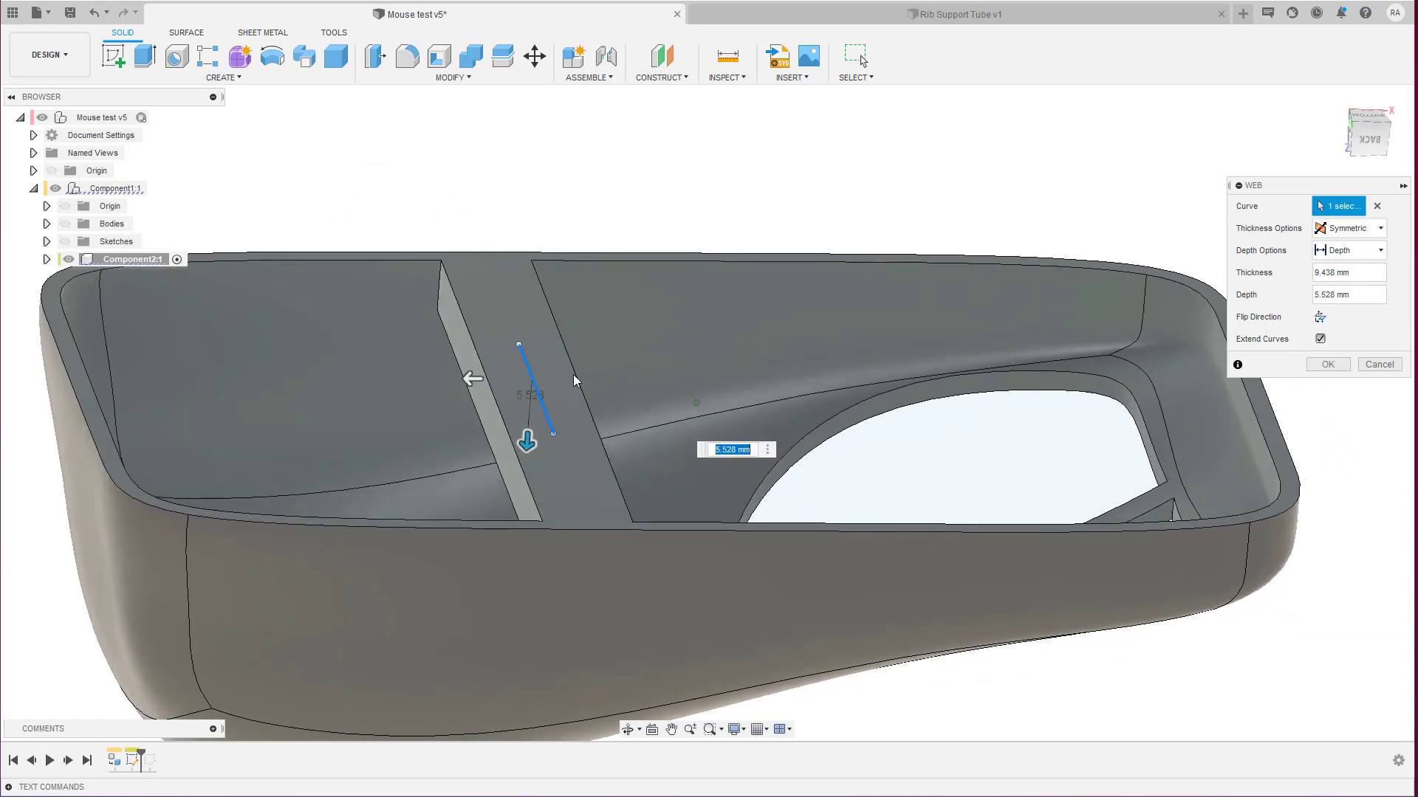
middle_click_drag(521, 433, 604, 369, "shift")
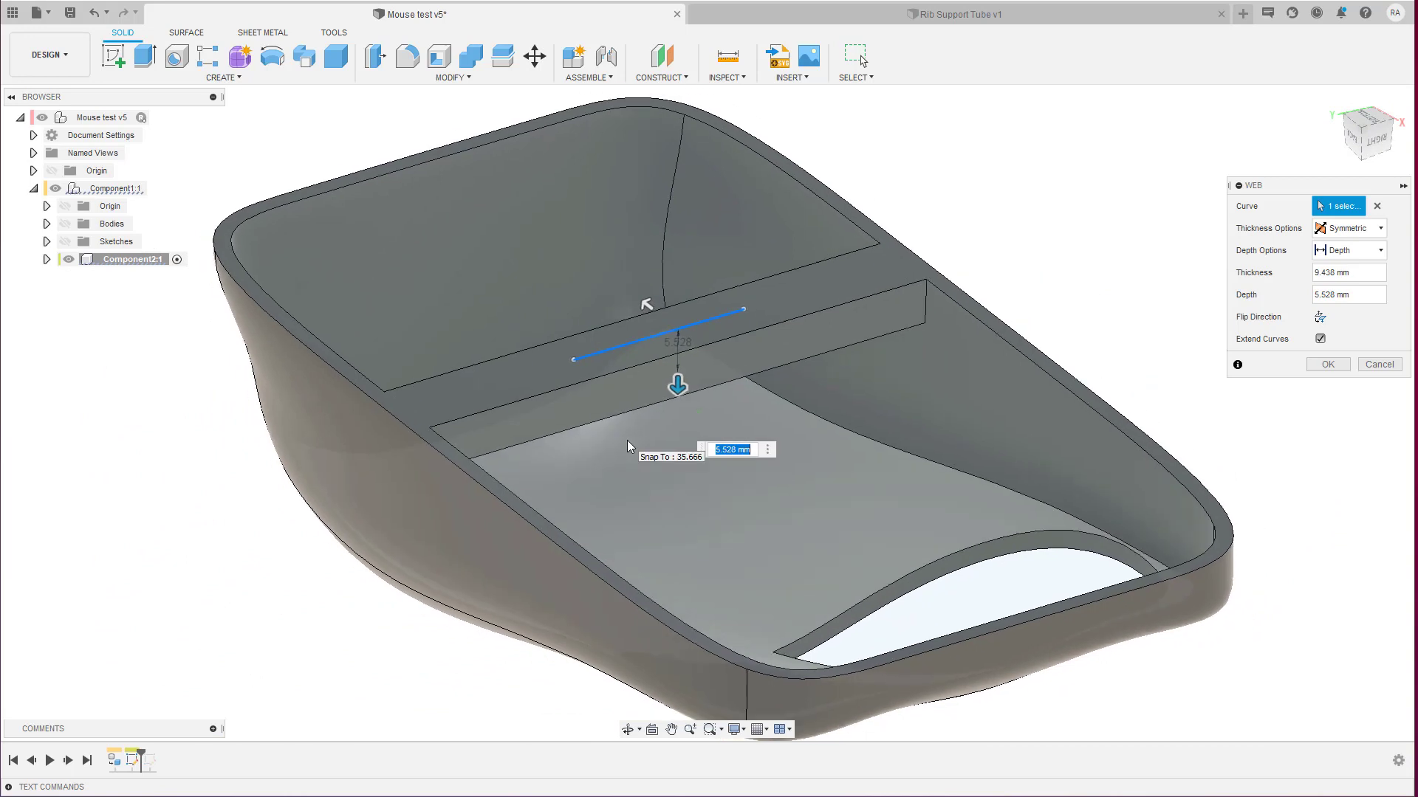
scroll(596, 414, "down", 2)
middle_click_drag(632, 378, 702, 319, "shift")
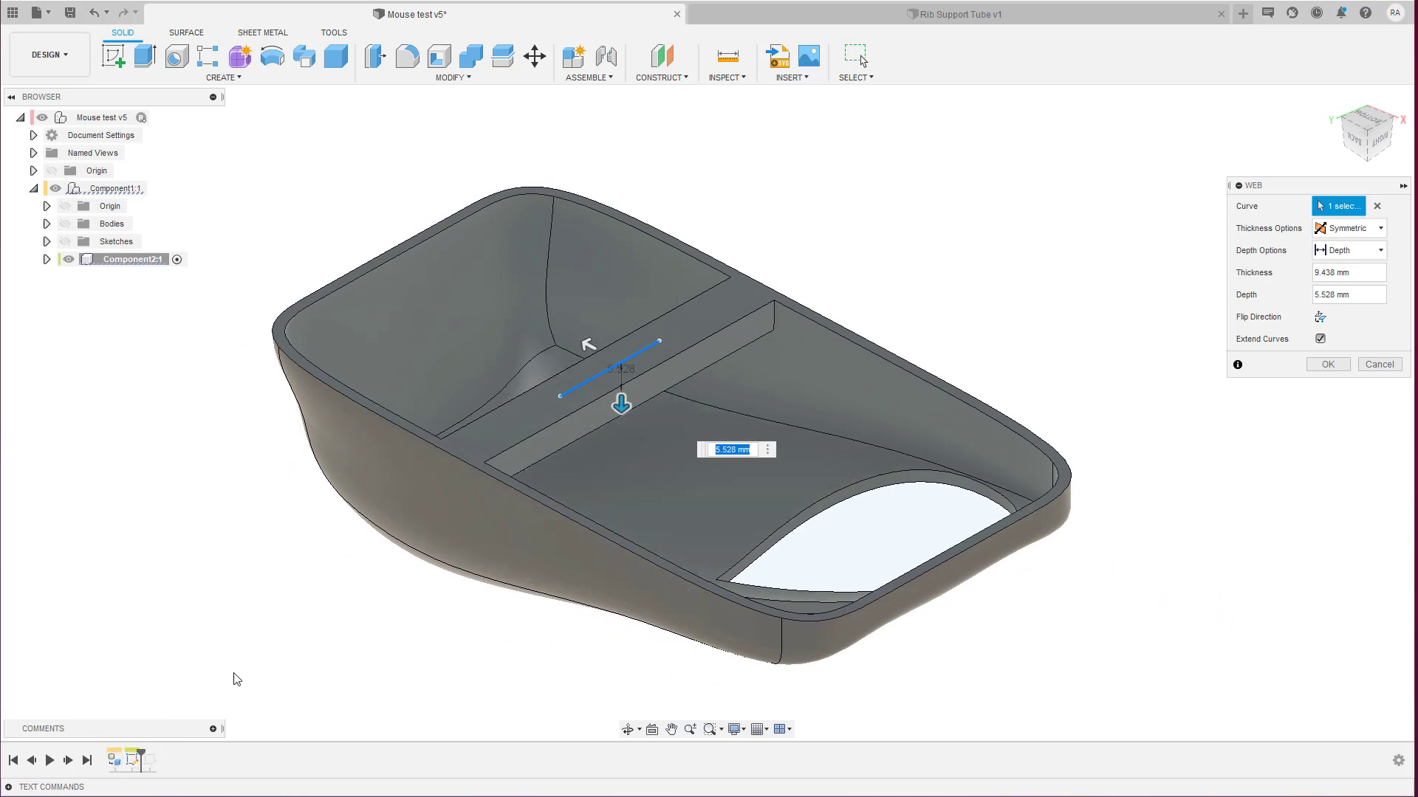
key("Return")
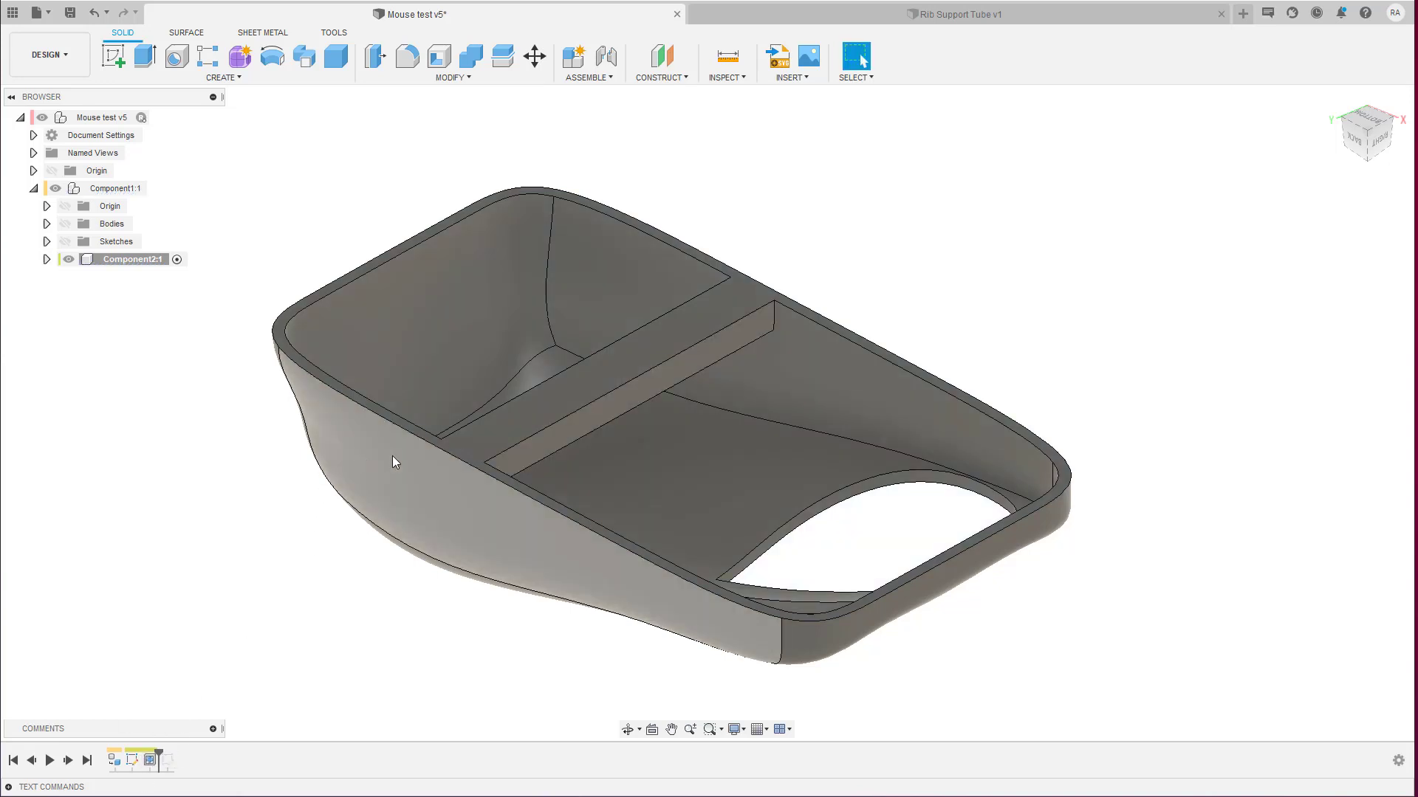
middle_click_drag(597, 375, 597, 373, "shift")
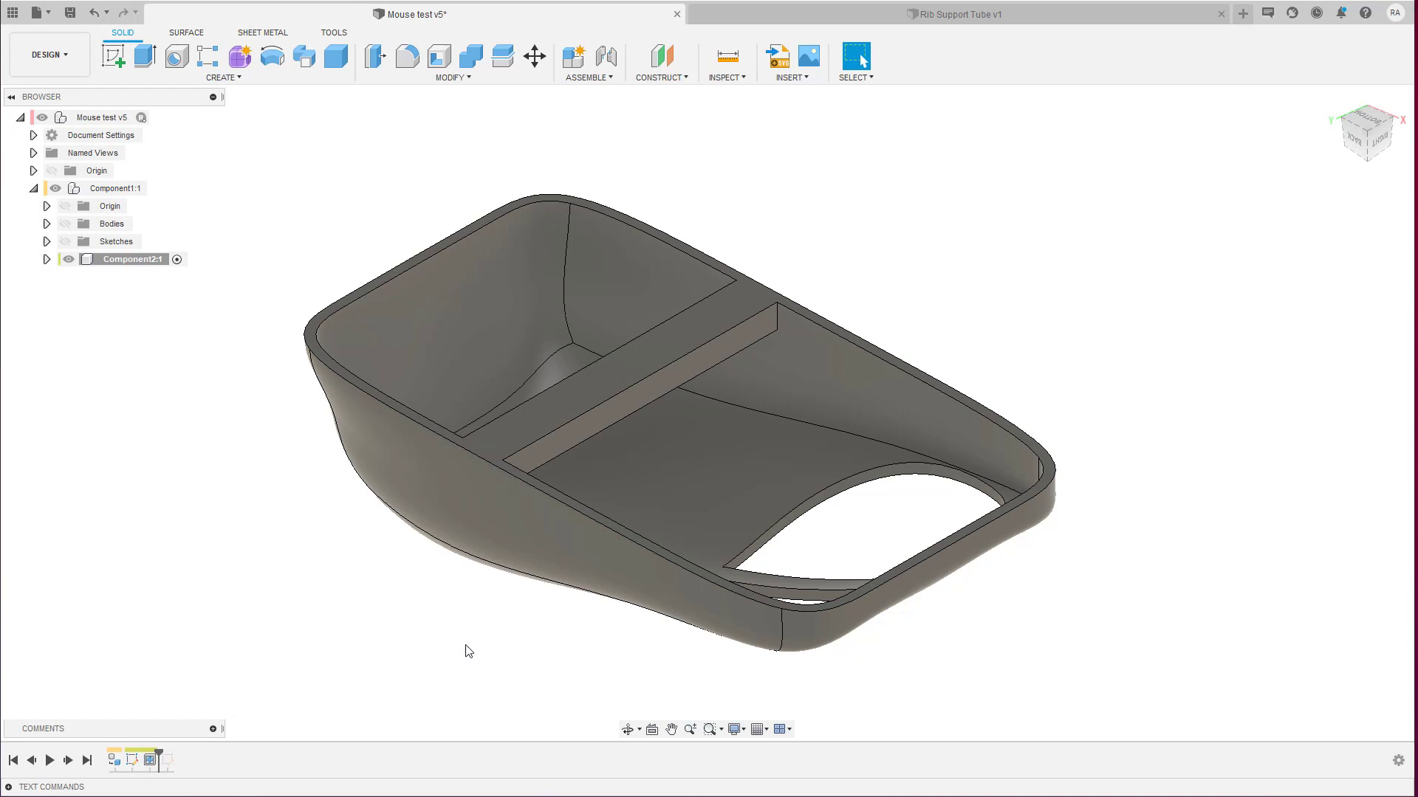
middle_click_drag(468, 651, 452, 625, "shift")
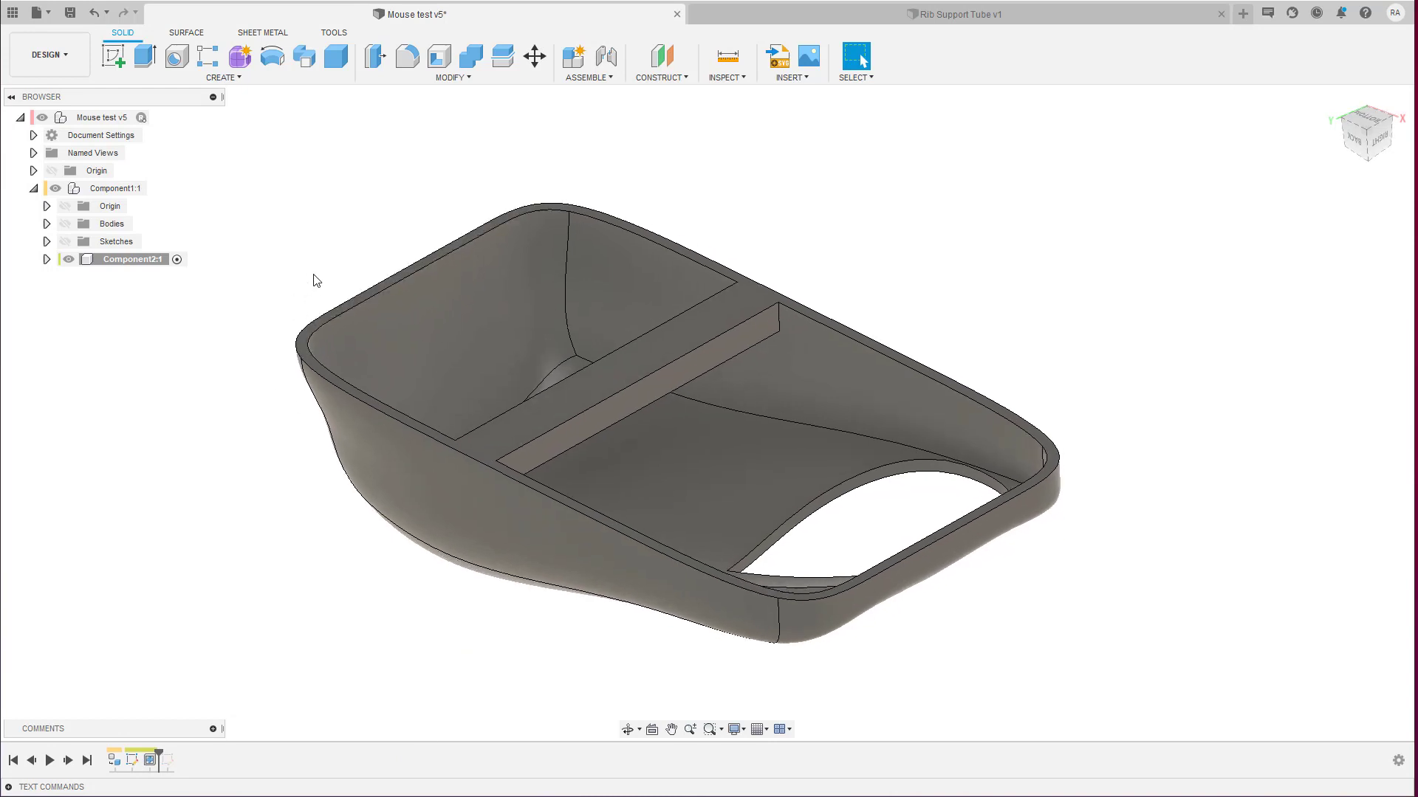
middle_click_drag(313, 274, 314, 282, "shift")
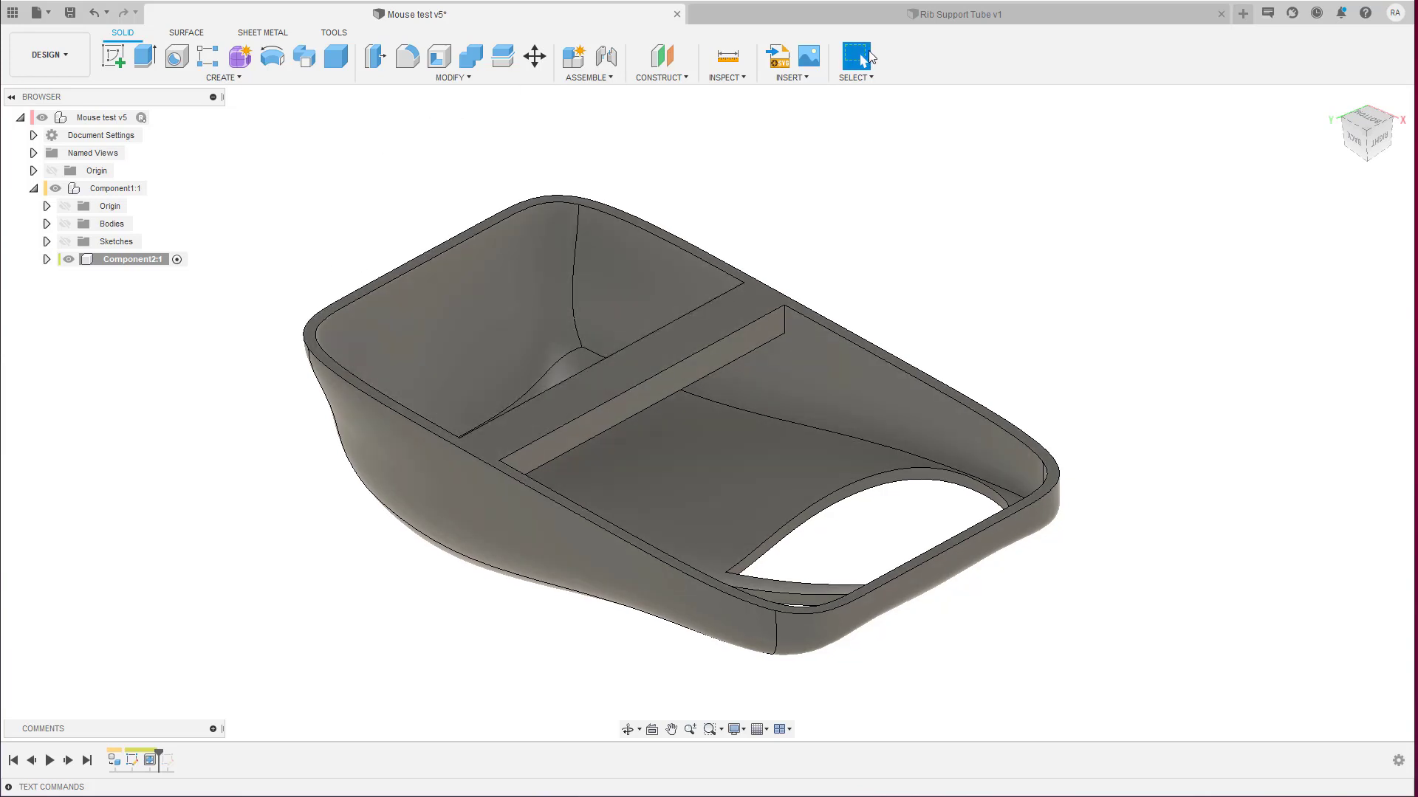
Switch to the Rib Support Tube design and start a symmetric Rib from the curved sketch line with a thickness of about 5.89 mm.
left_click(948, 17)
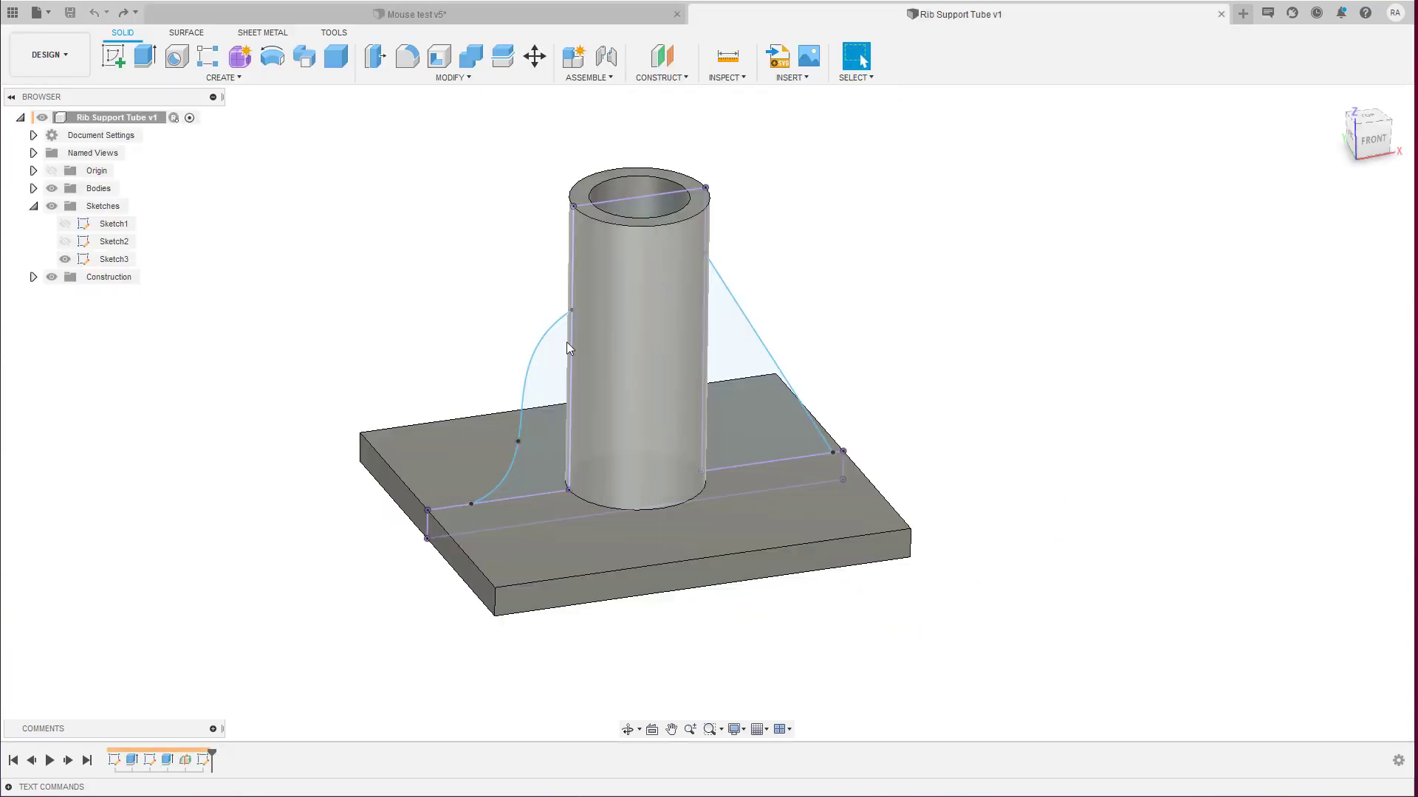
middle_click_drag(480, 397, 482, 398, "shift")
scroll(482, 399, "up", 3)
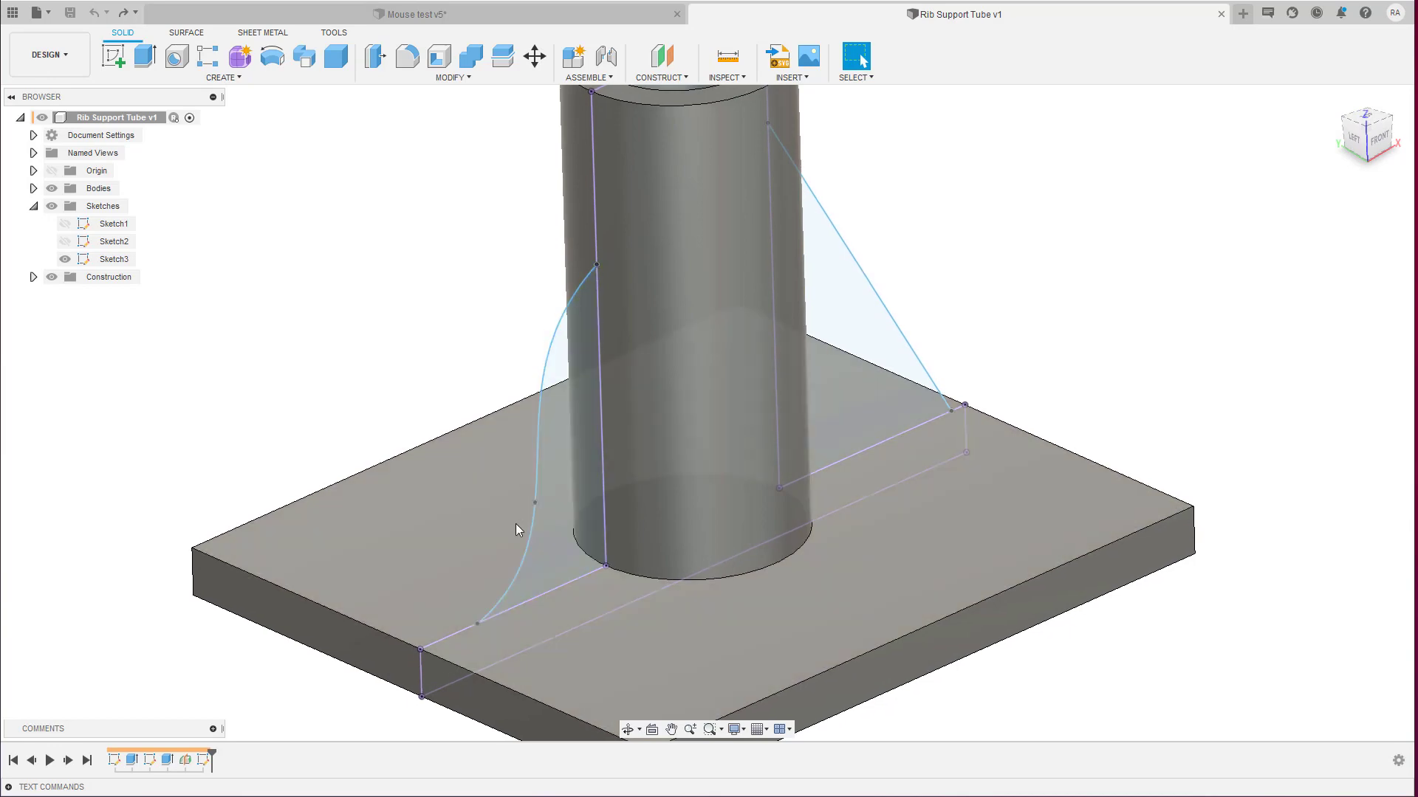
mouse_move(560, 496)
middle_mouse_down("shift")
mouse_move(762, 349)
mouse_move(946, 346)
mouse_move(548, 251)
middle_mouse_up("shift")
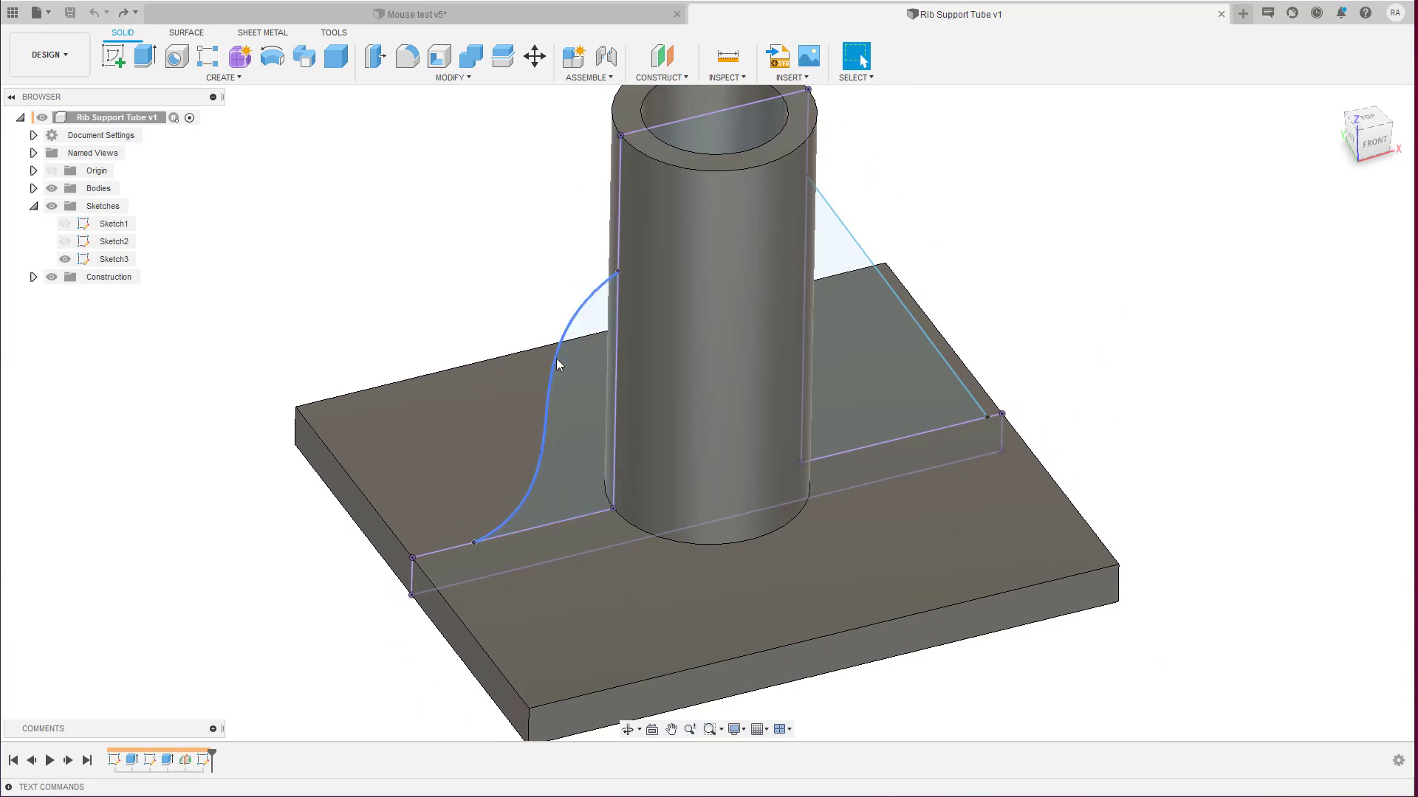
scroll(556, 359, "down", 1)
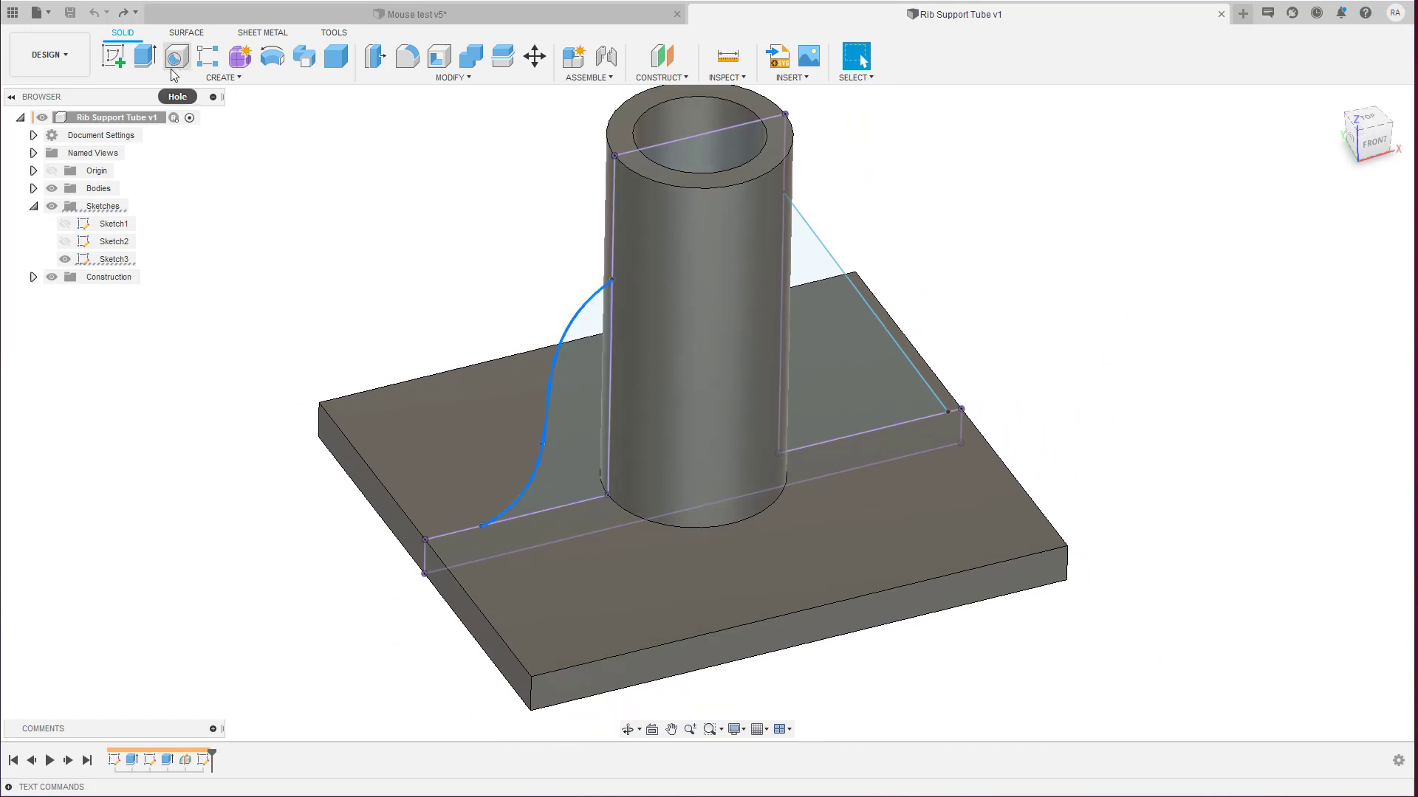
left_click(222, 77)
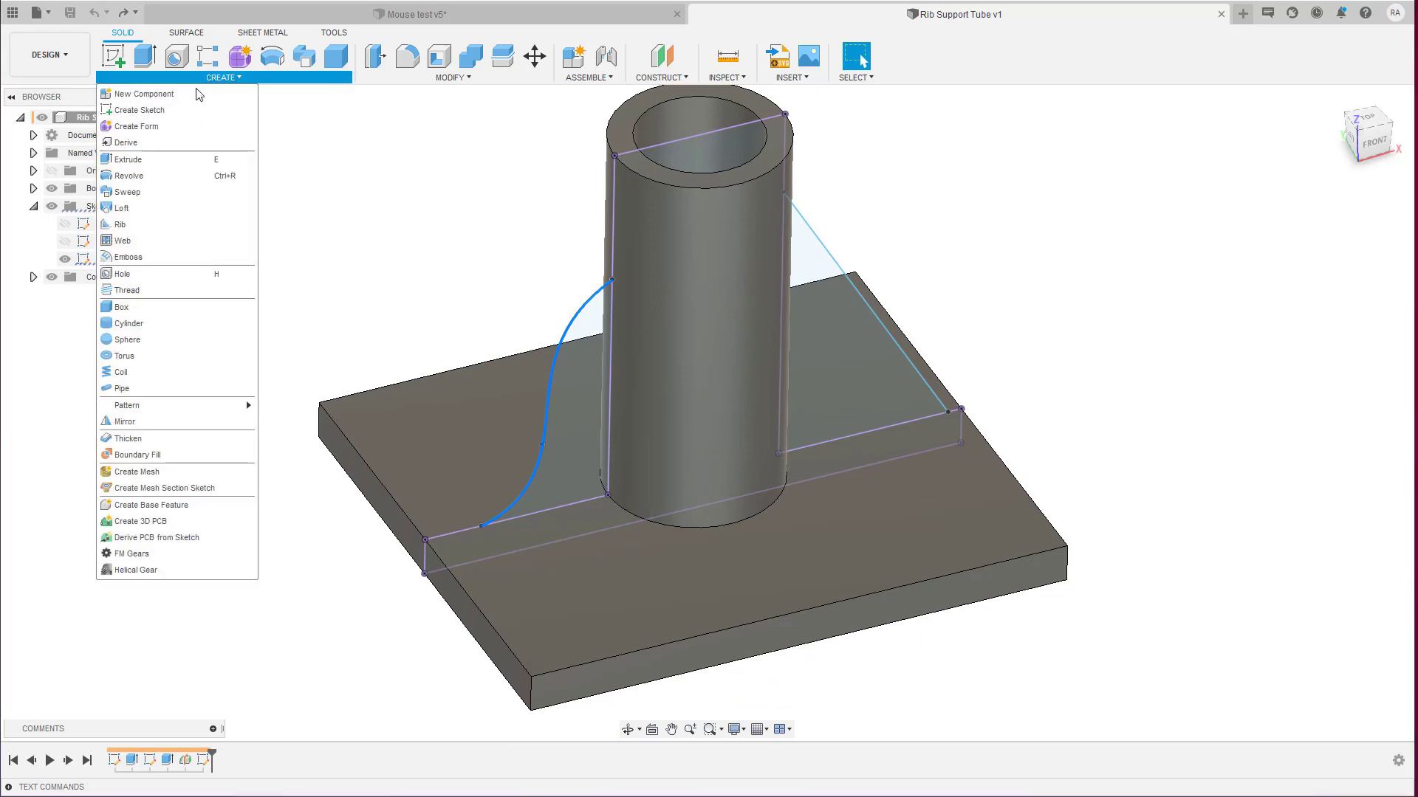
left_click(140, 220)
scroll(561, 367, "down", 1)
left_click_drag(561, 367, 570, 380)
middle_click_drag(571, 383, 542, 387, "shift")
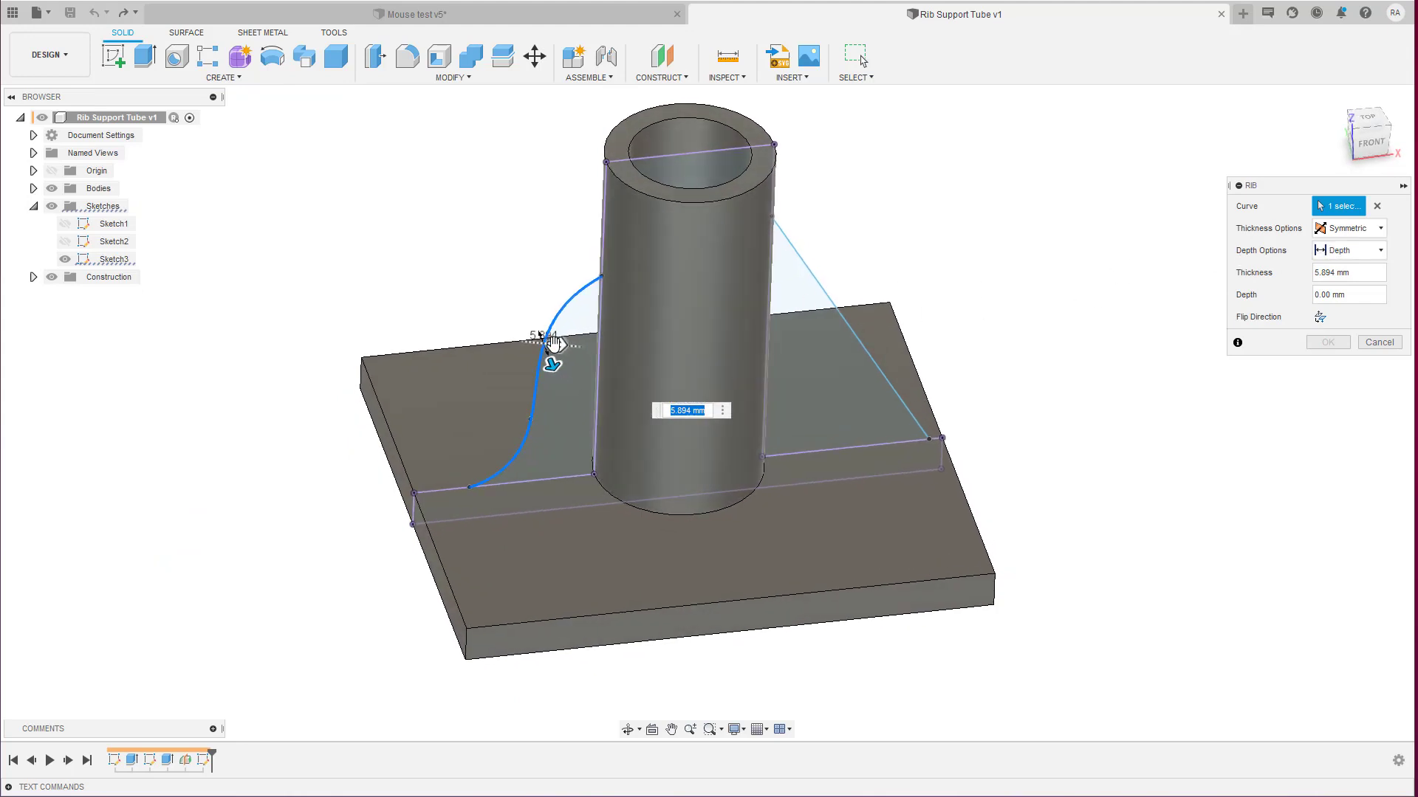
Try the rib's depth at about -9.59 mm away from the tube and at about 3.69 mm towards it.
left_click_drag(553, 356, 579, 347)
middle_click_drag(579, 347, 599, 350, "shift")
left_click_drag(580, 353, 497, 340)
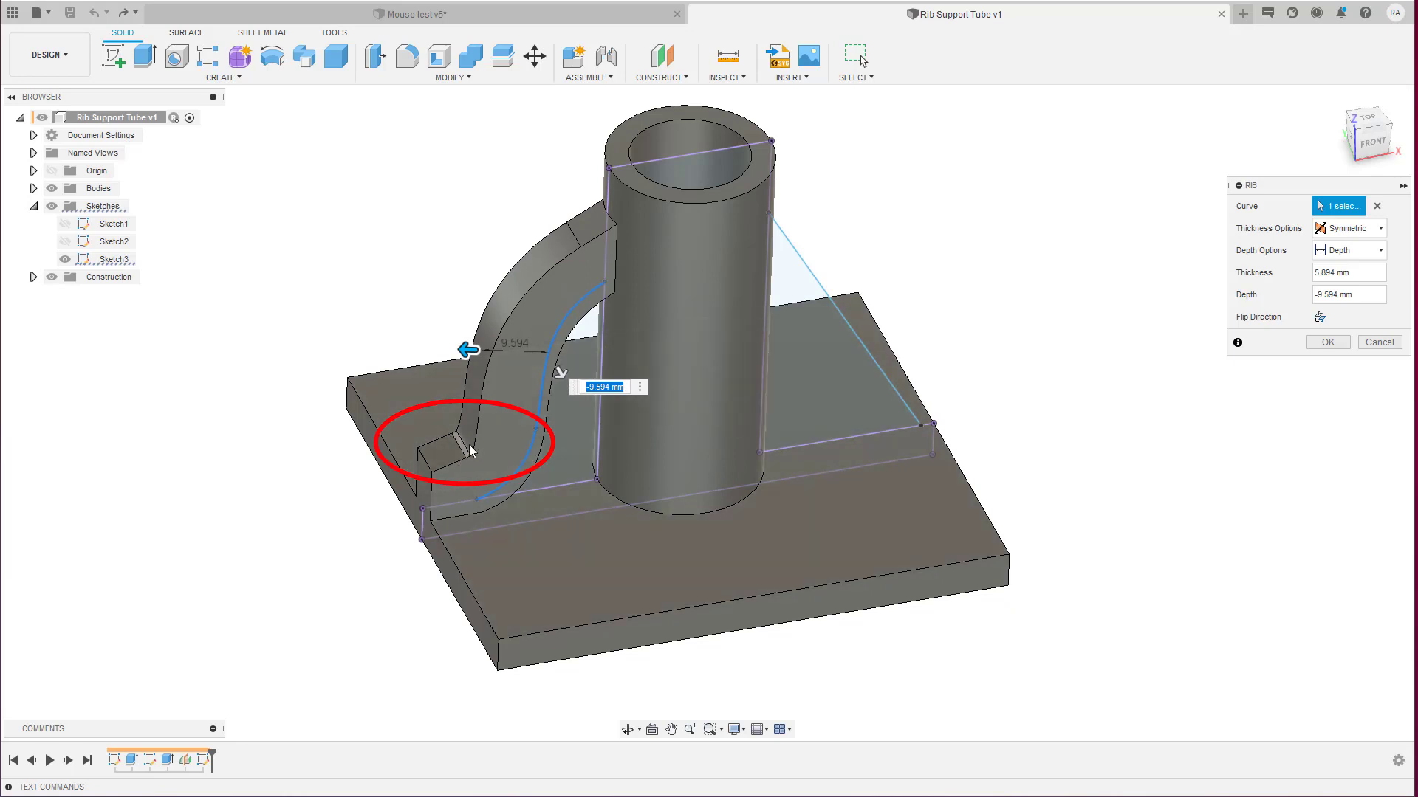
left_click_drag(477, 346, 564, 360)
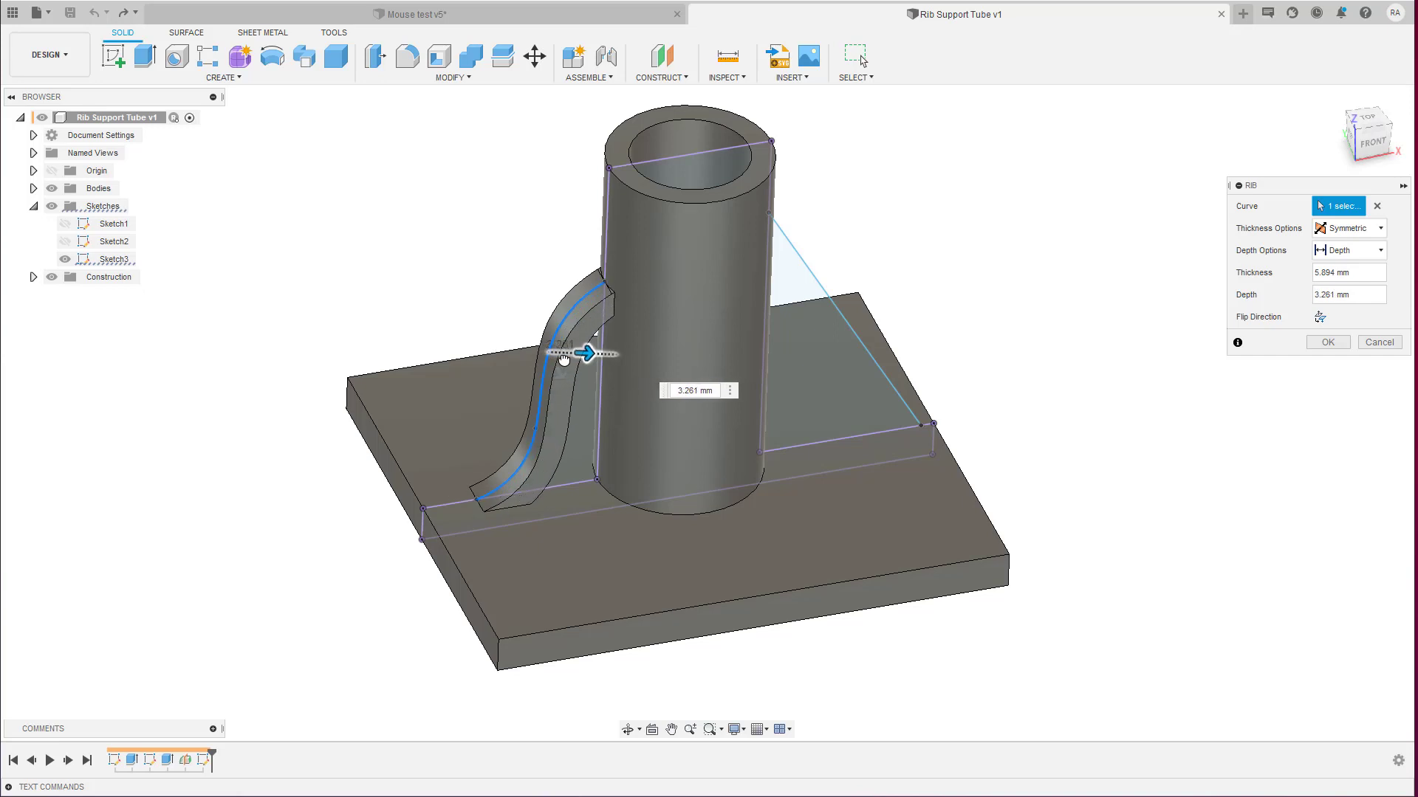
middle_click_drag(564, 360, 697, 322, "shift")
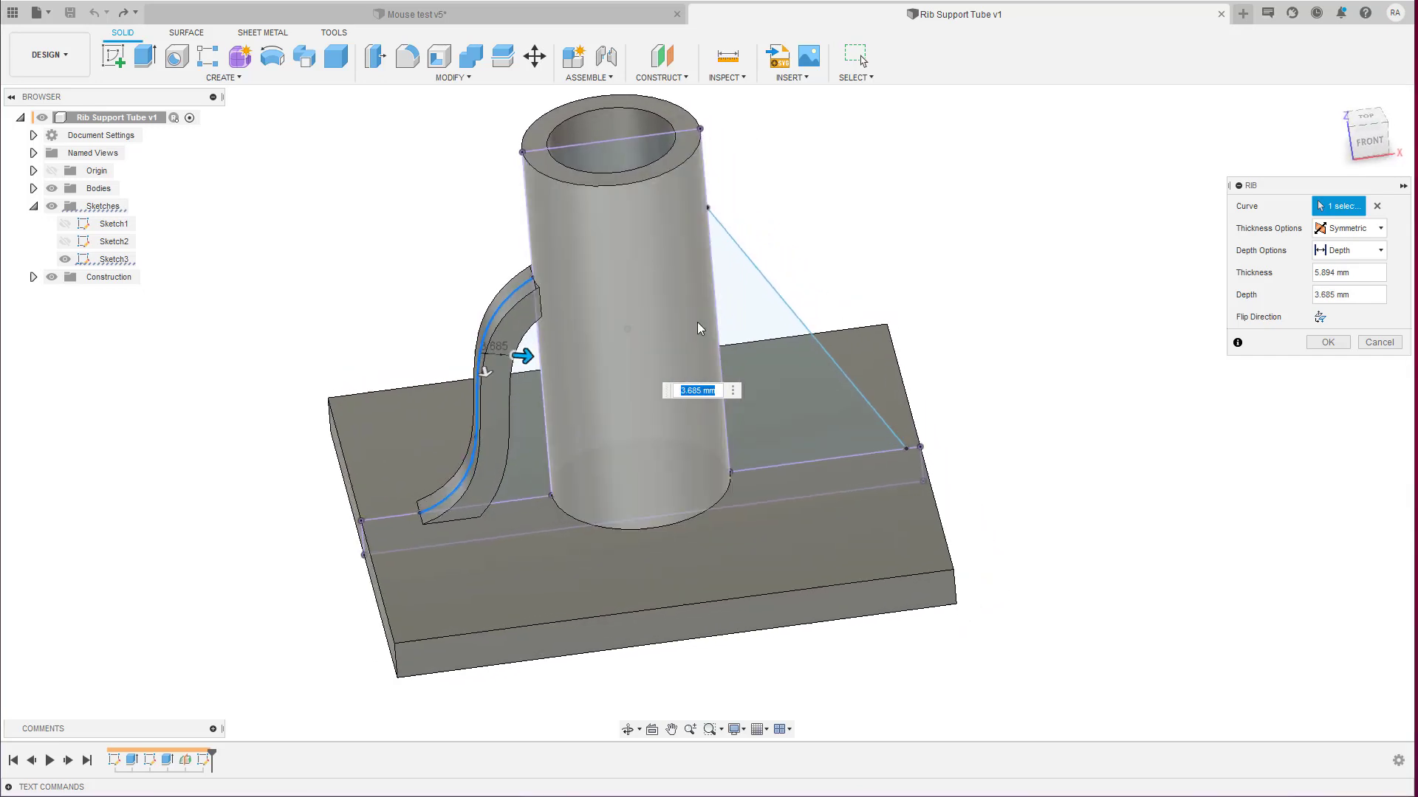
Set the curved rib's depth option to To Next, compare its flipped direction, and finish it on the side facing the tube and plate.
left_click(1342, 259)
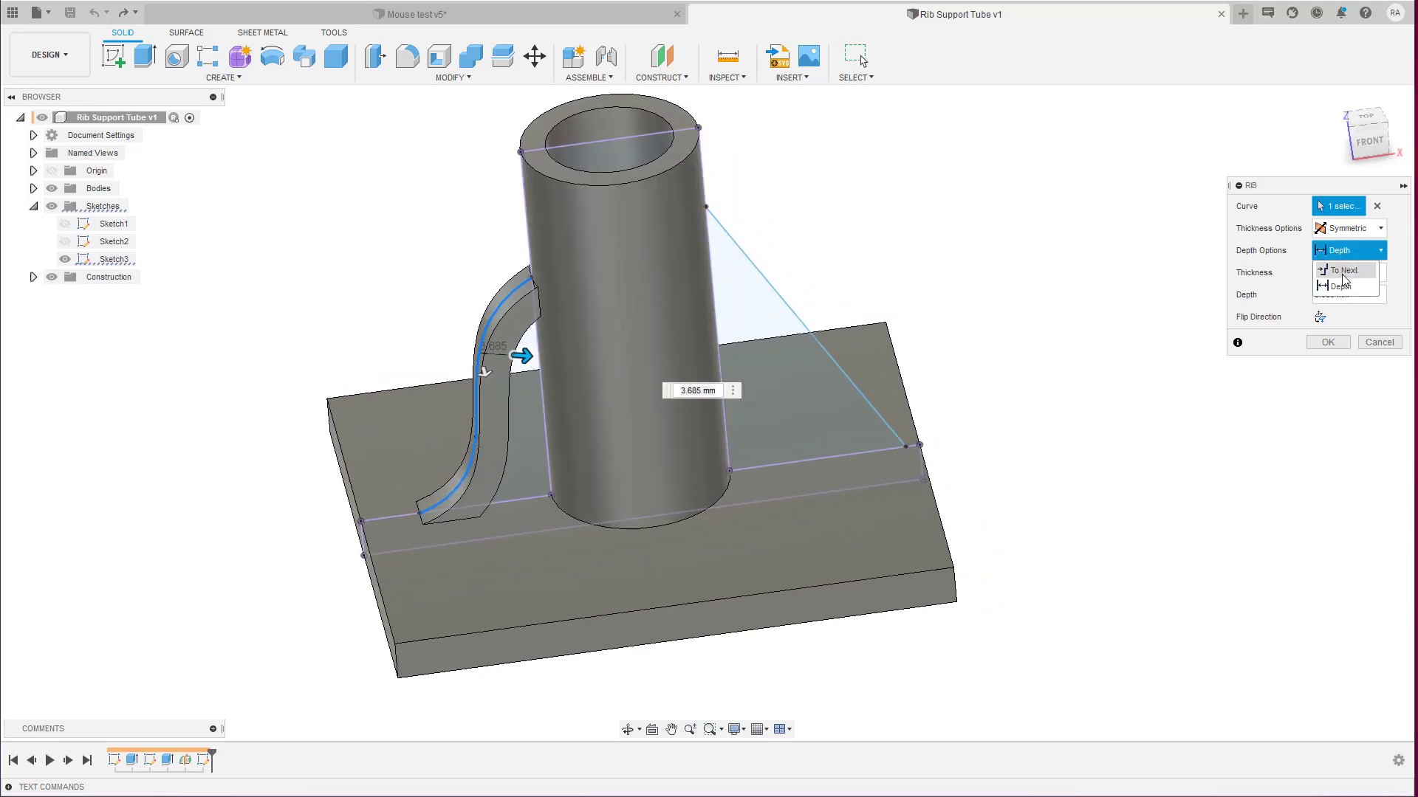
left_click(1344, 278)
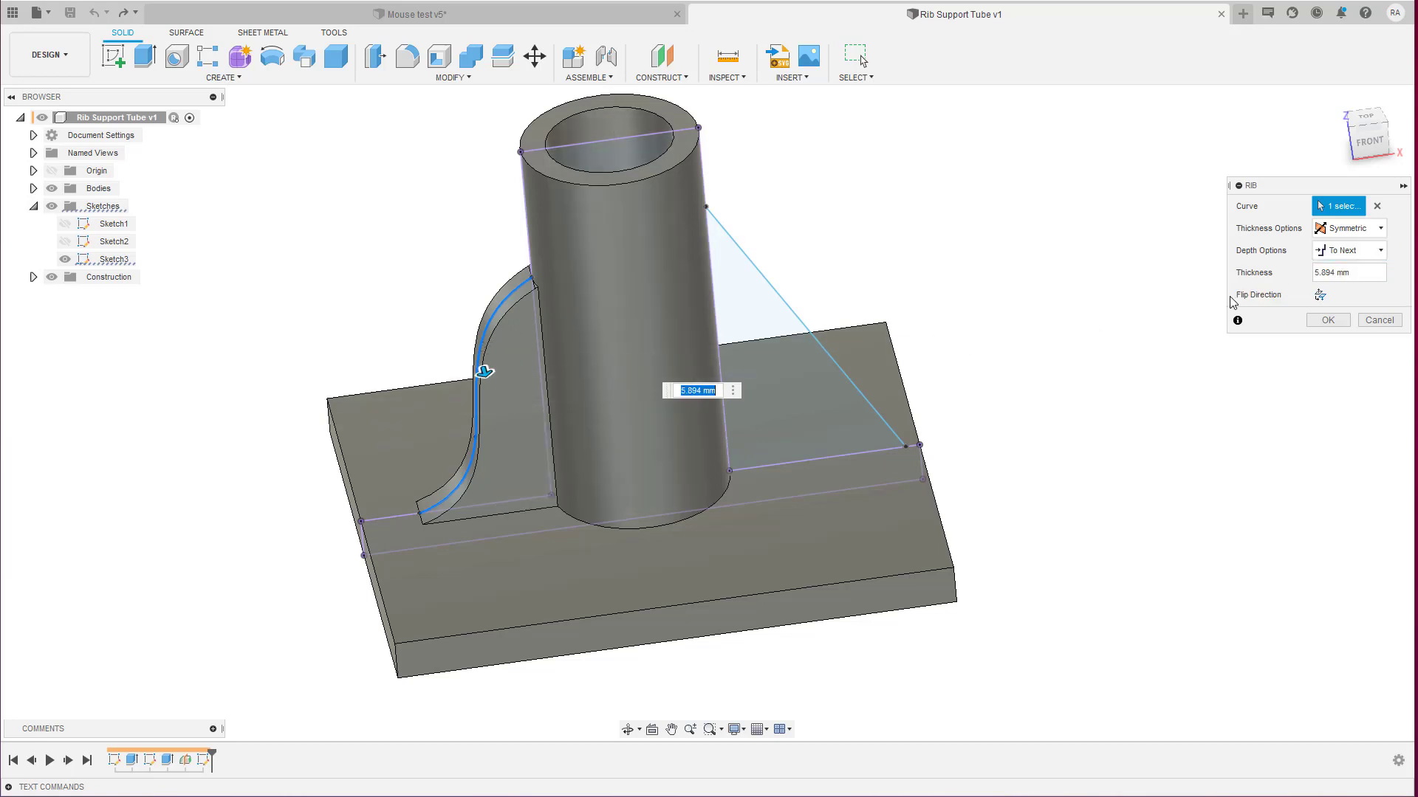
left_click(1320, 296)
left_click(1319, 295)
left_click(1319, 295)
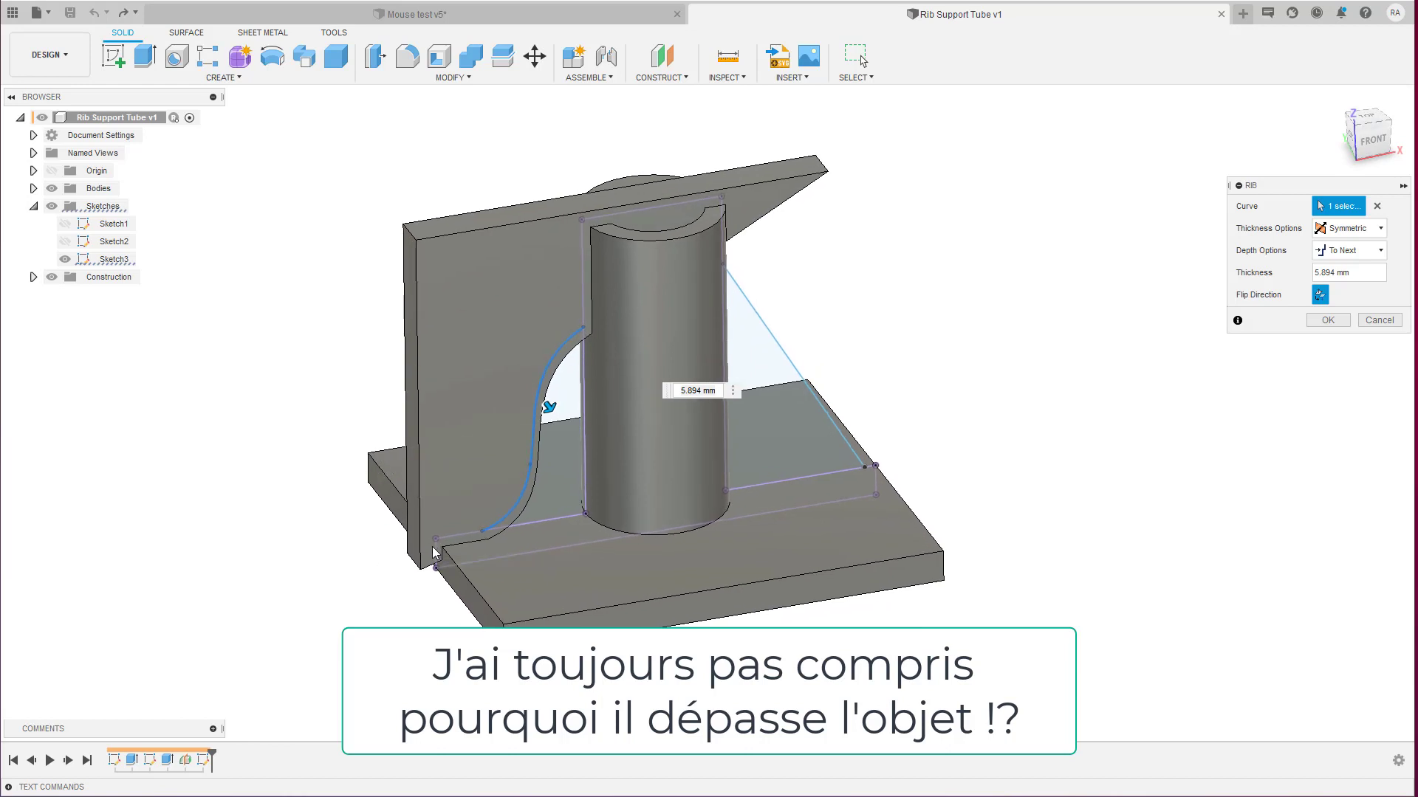
left_click(1319, 294)
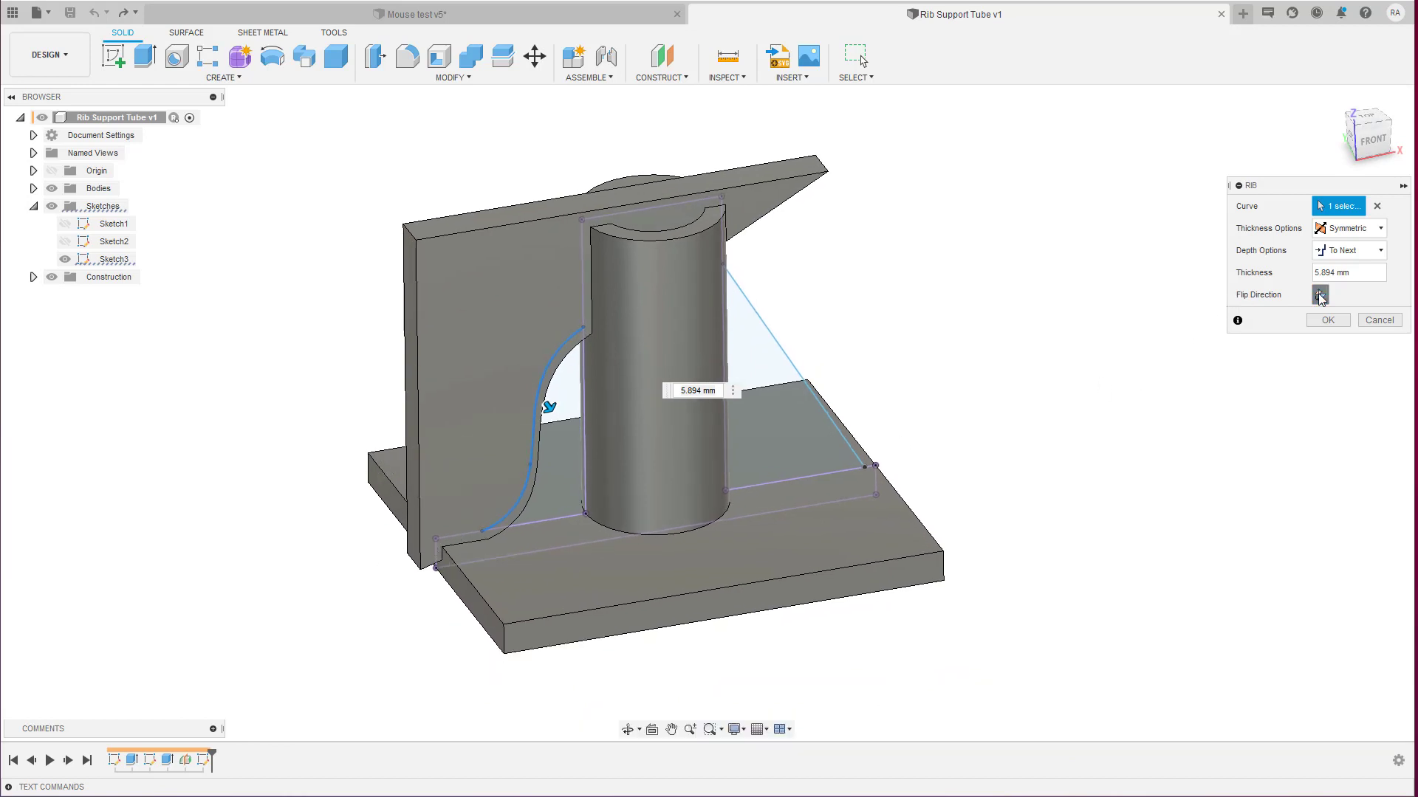
key("Return")
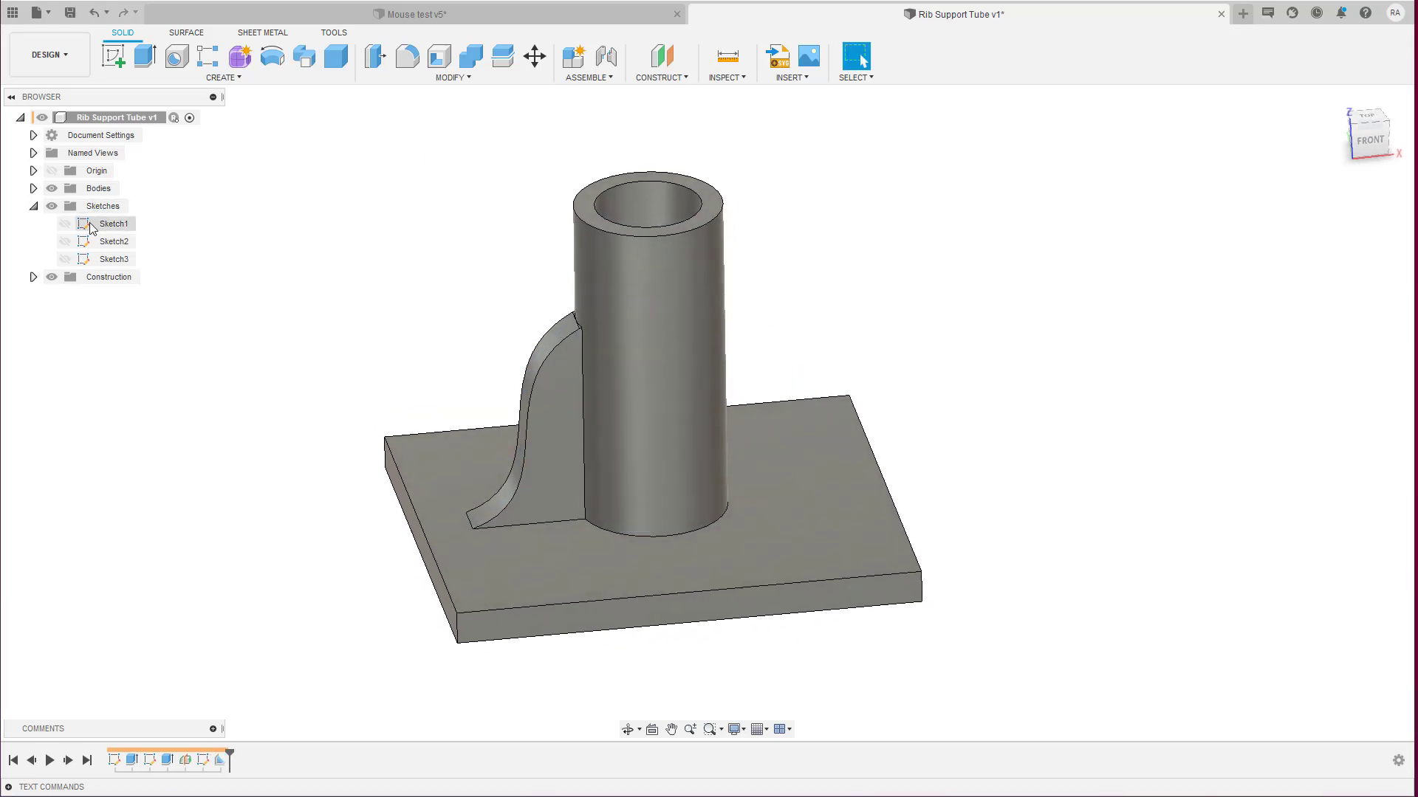
Show Sketch3 again and create a symmetric To Next Rib from its slanted line with a thickness of about 9.8 mm.
left_click(65, 259)
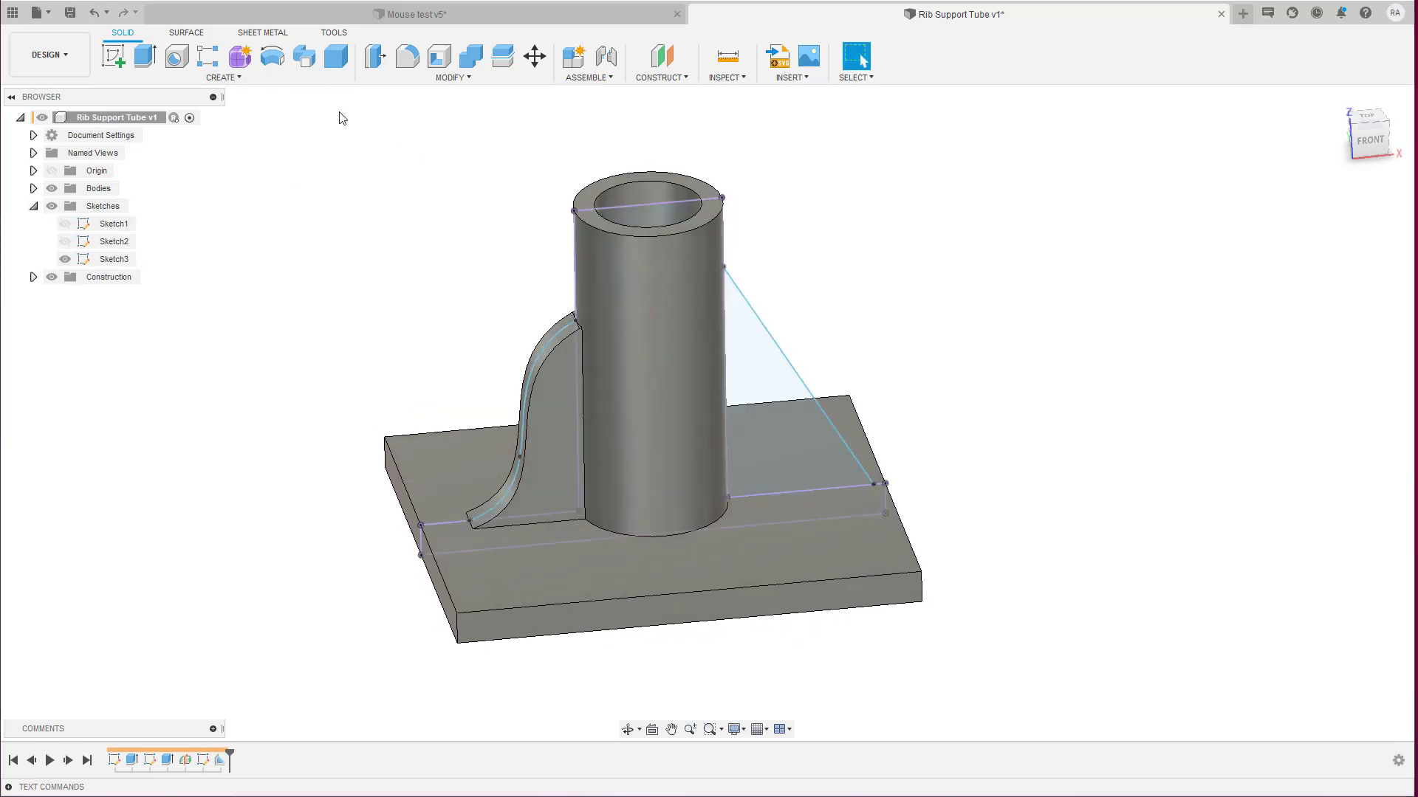
left_click(785, 356)
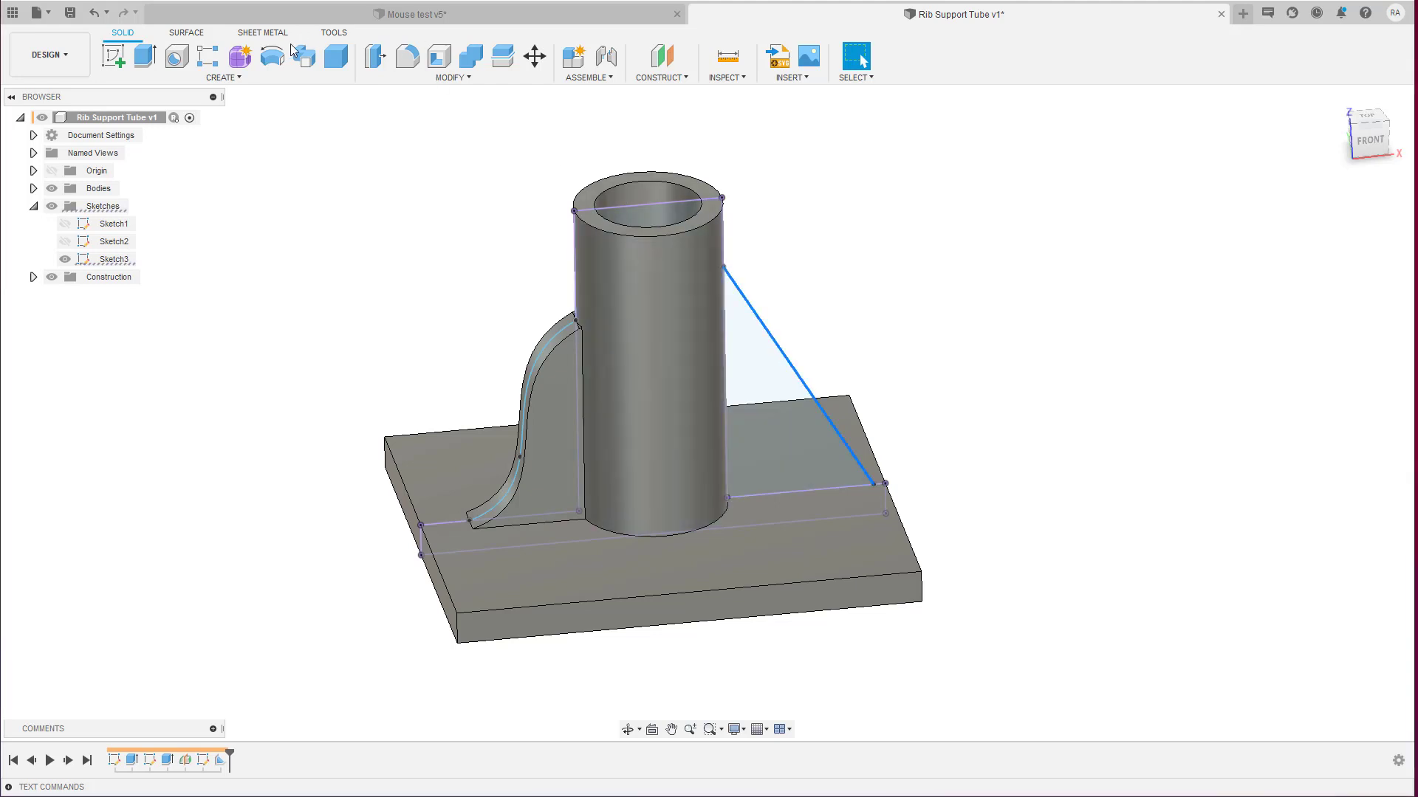
left_click(223, 77)
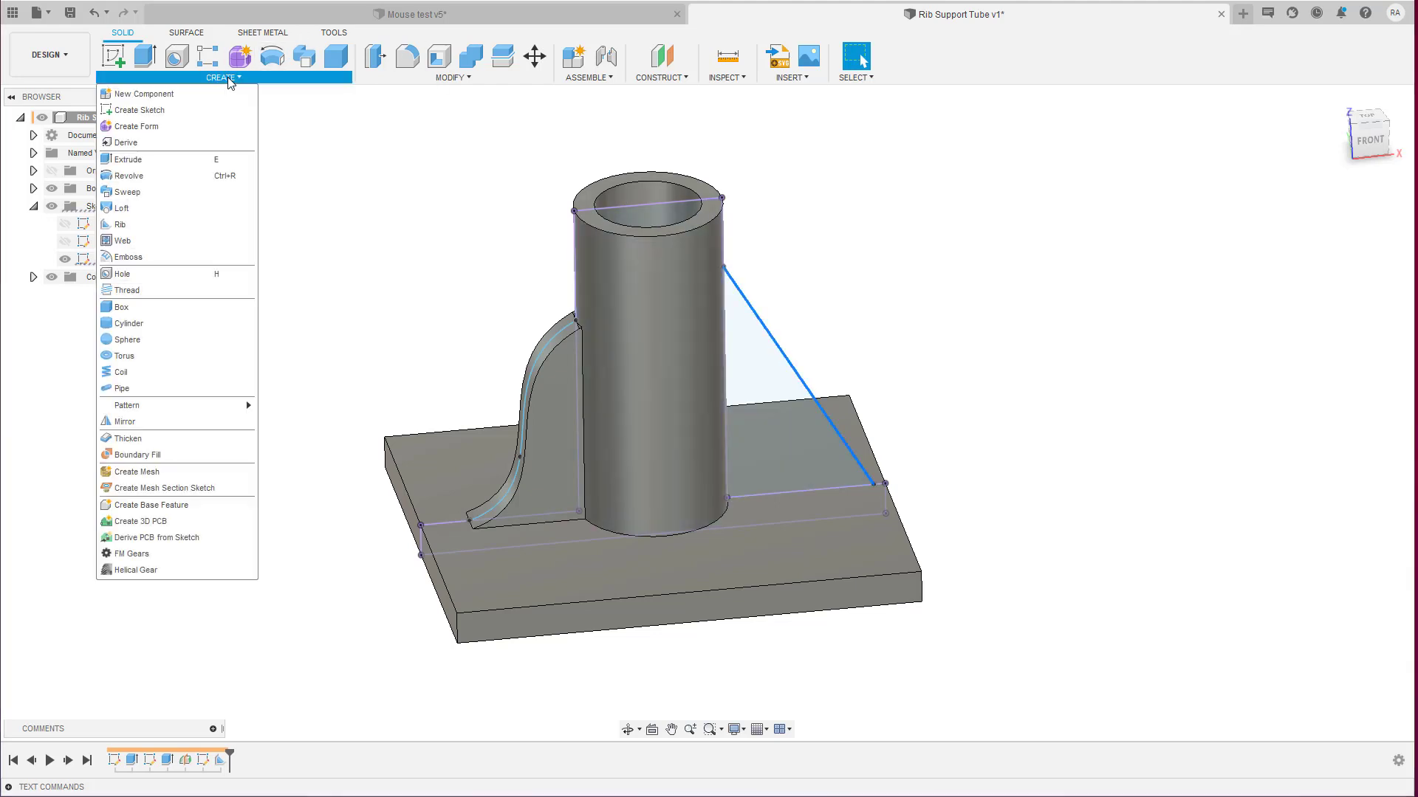
left_click(145, 225)
left_click_drag(740, 291, 744, 307)
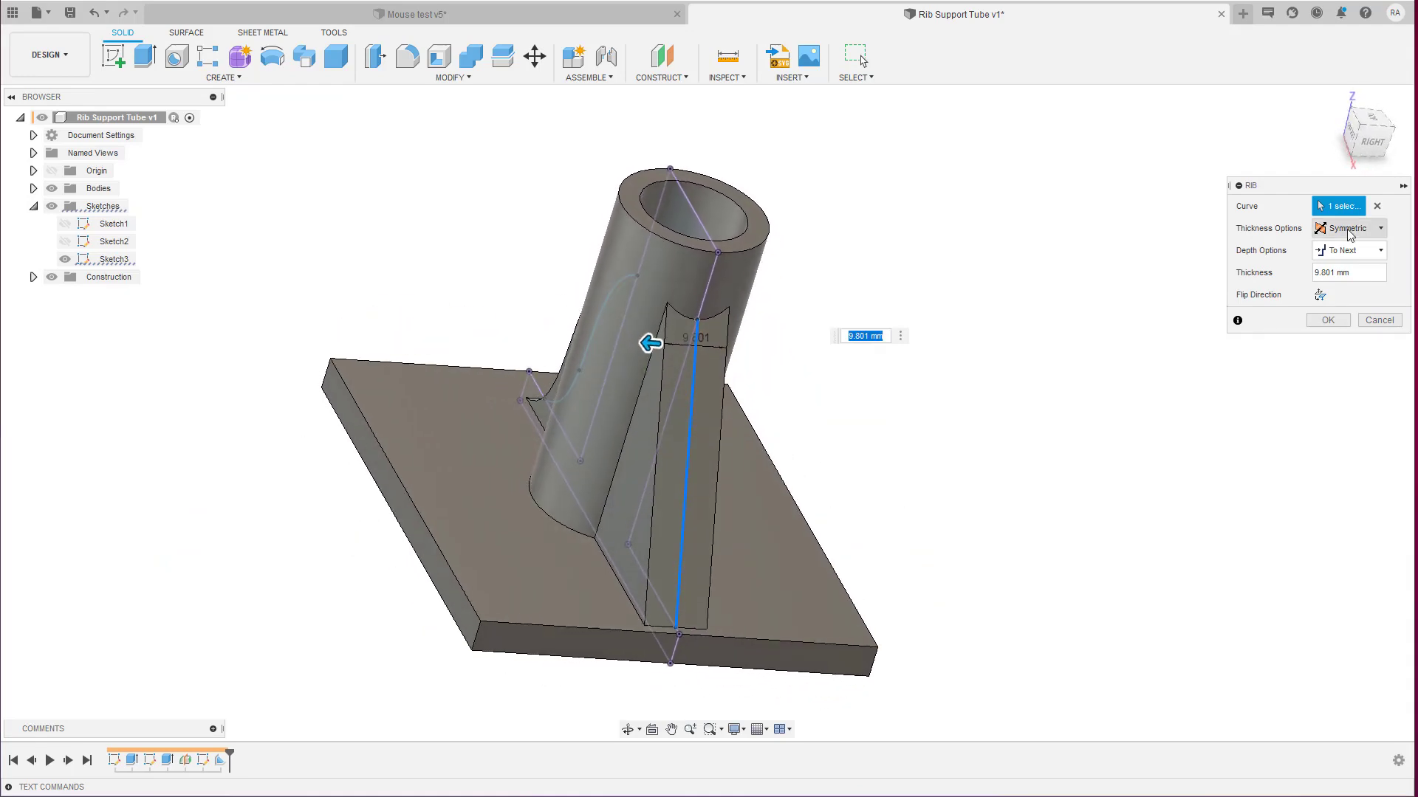
key("Return")
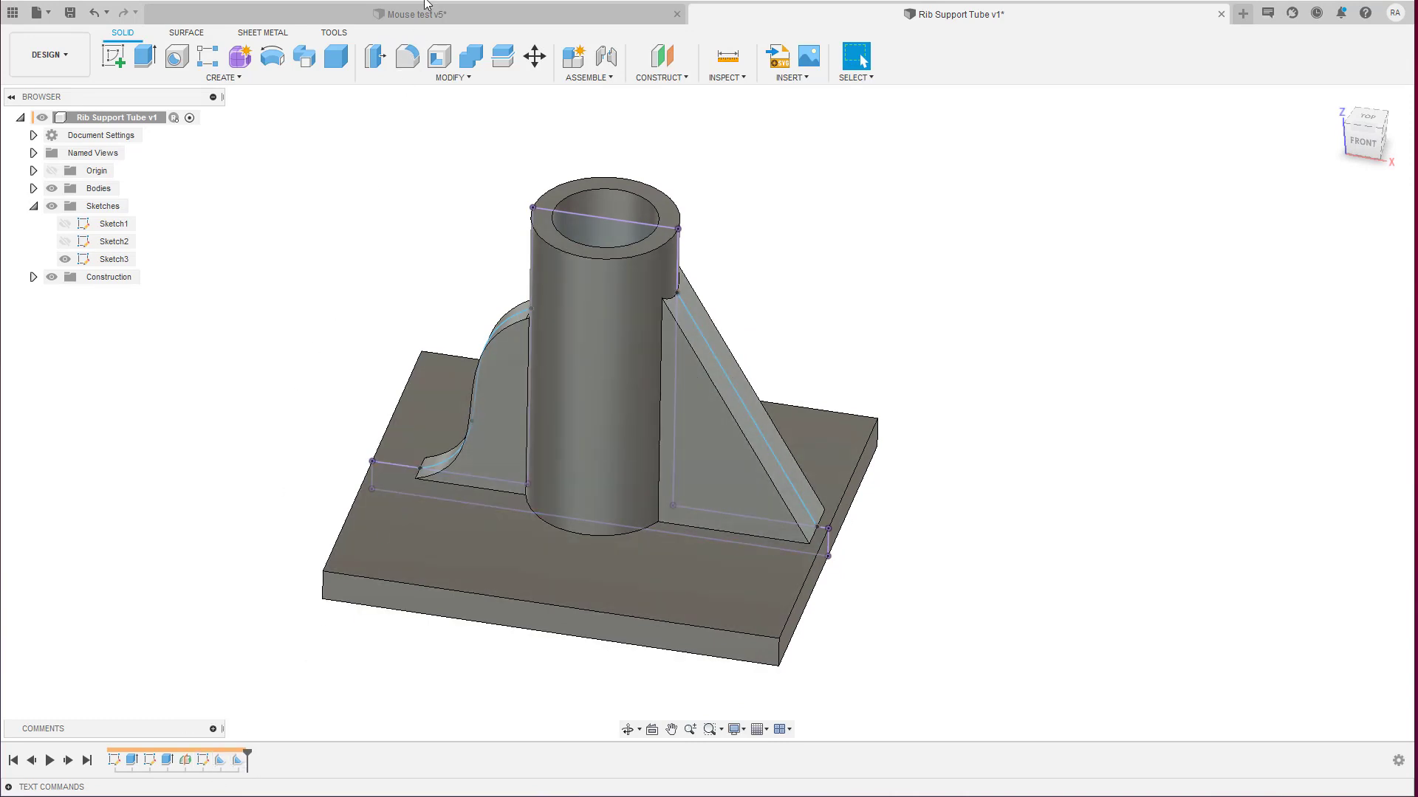
Switch to the Mouse test design, delete the web feature, and roll the timeline forward to include the sketch with the line and arc.
left_click(403, 16)
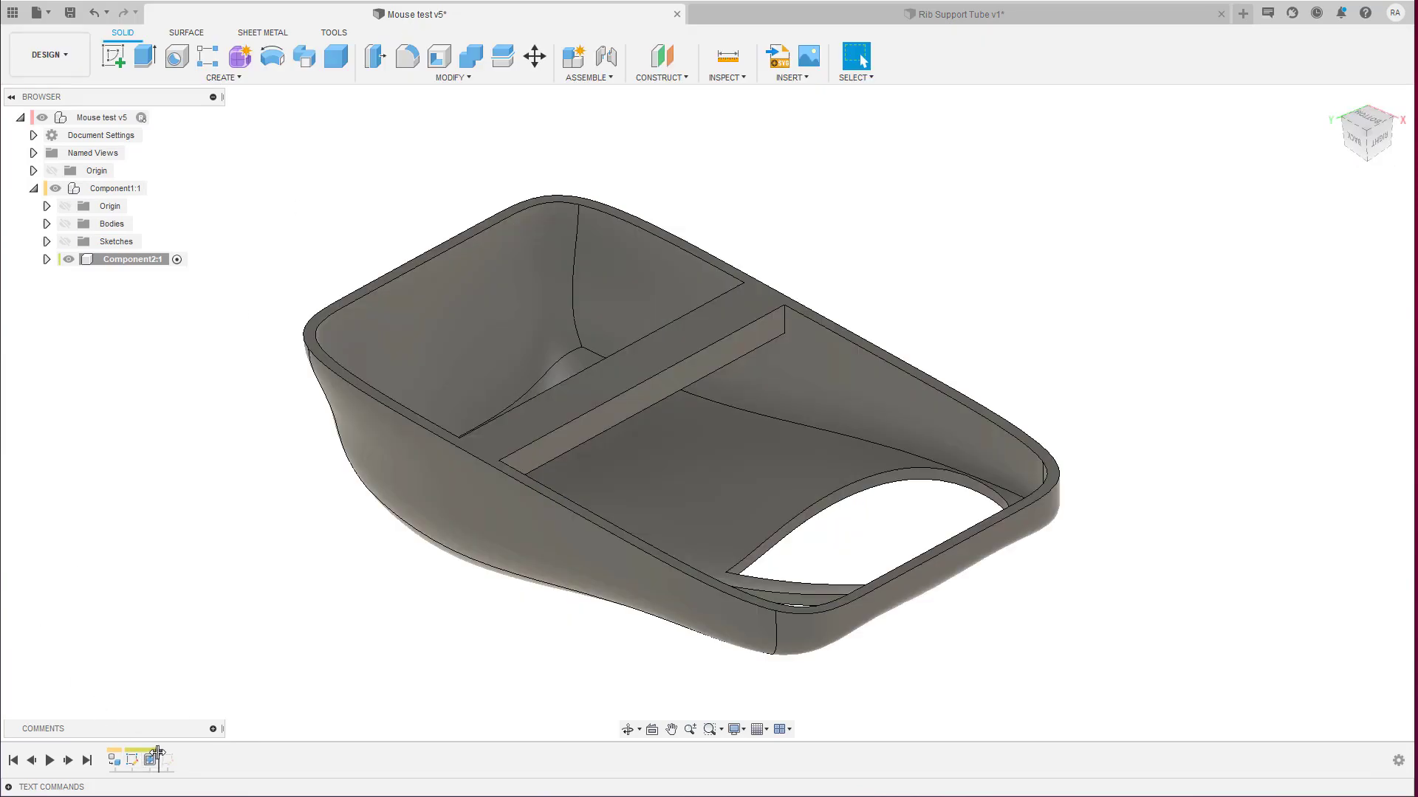
left_click_drag(157, 754, 139, 754)
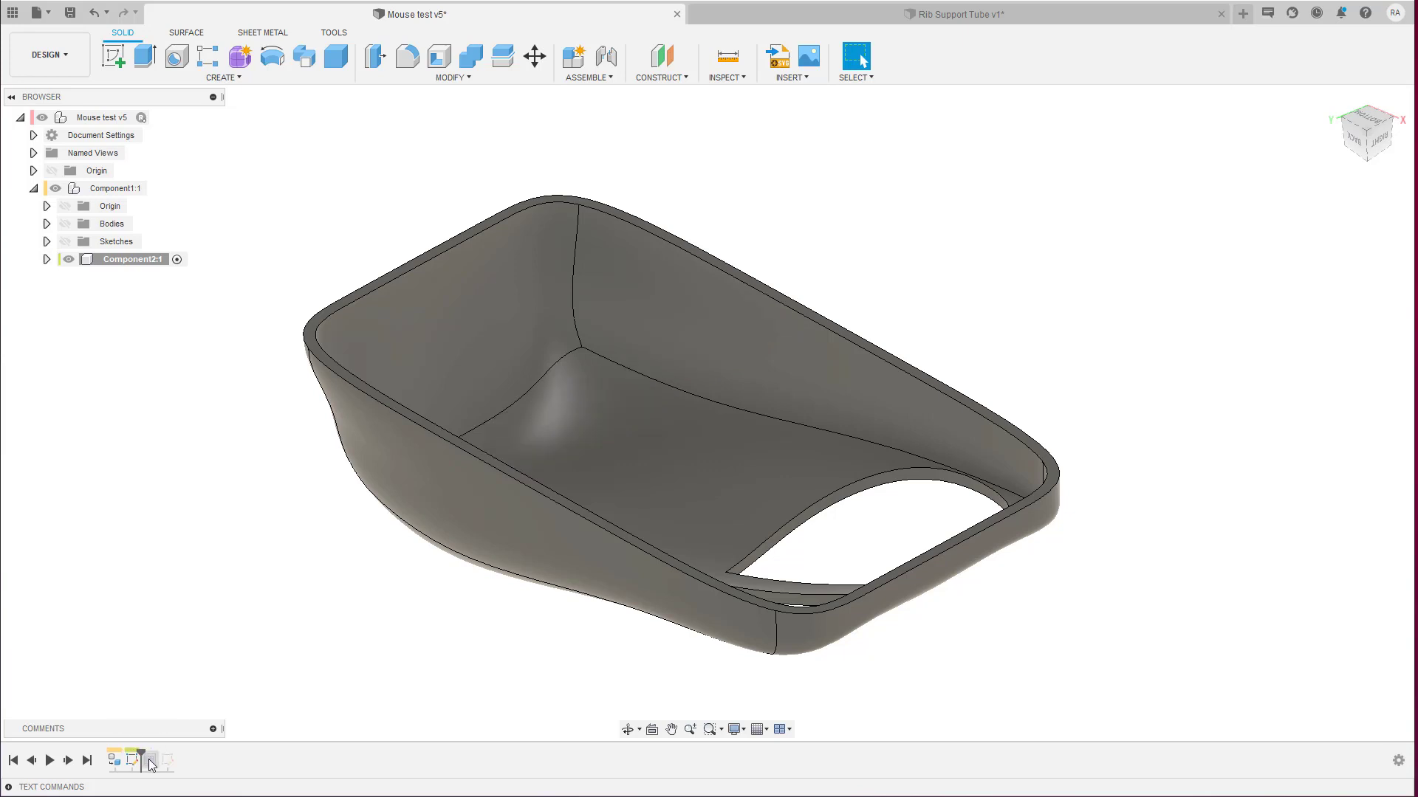
left_click(150, 761)
left_click_drag(141, 753, 158, 754)
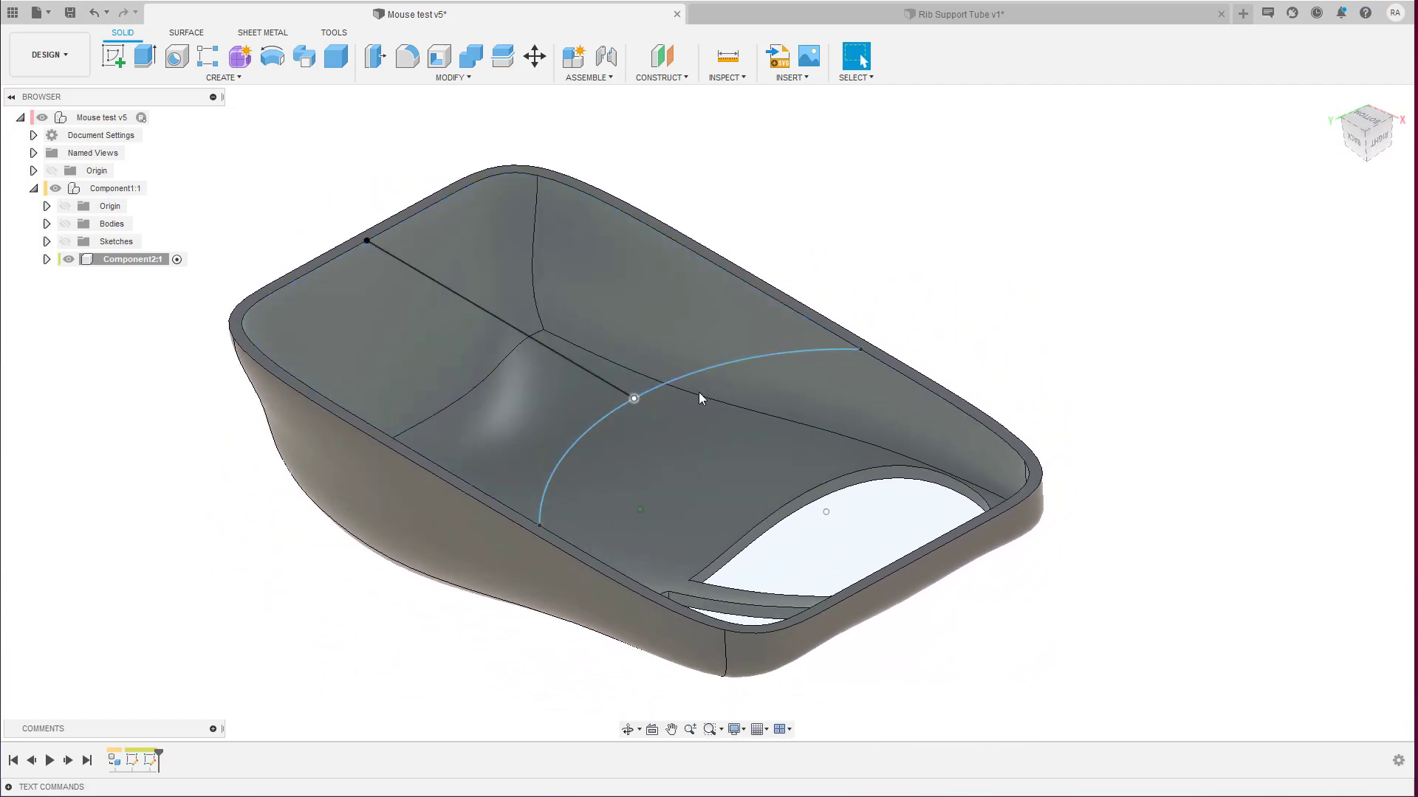
Set up a Web from the straight line and the arc inside the shell with depth To Next and a thickness of 2 mm.
left_click(632, 526)
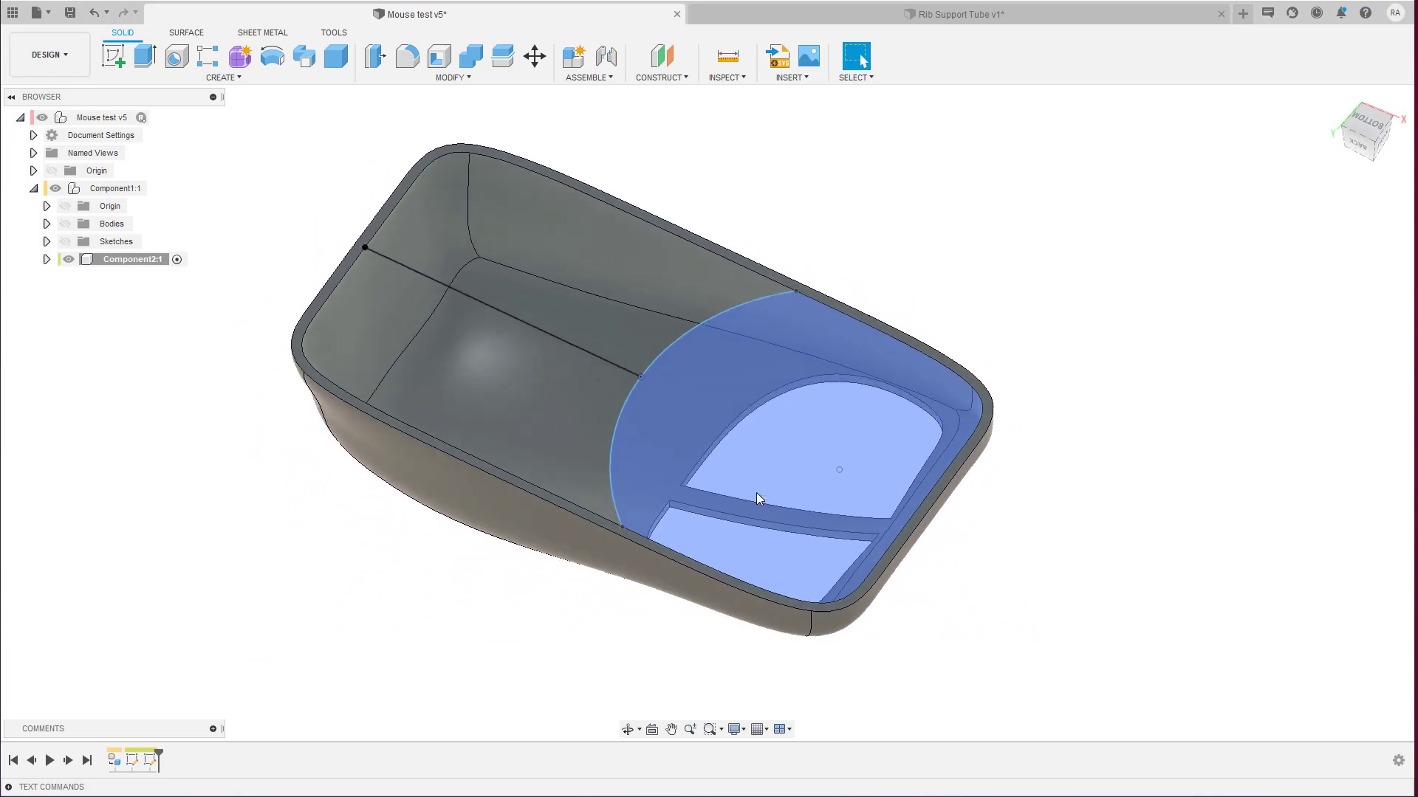
left_click(531, 323)
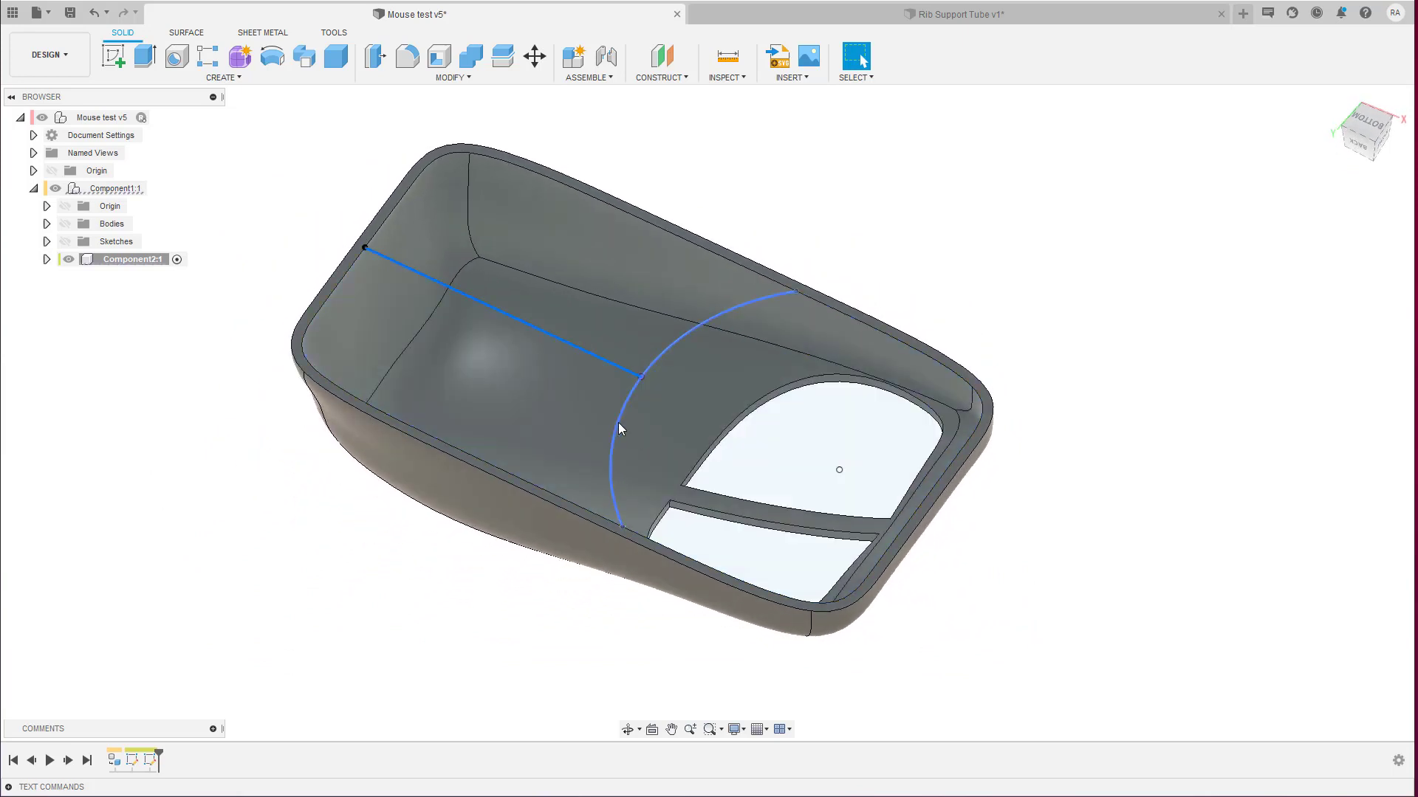
left_click(618, 422)
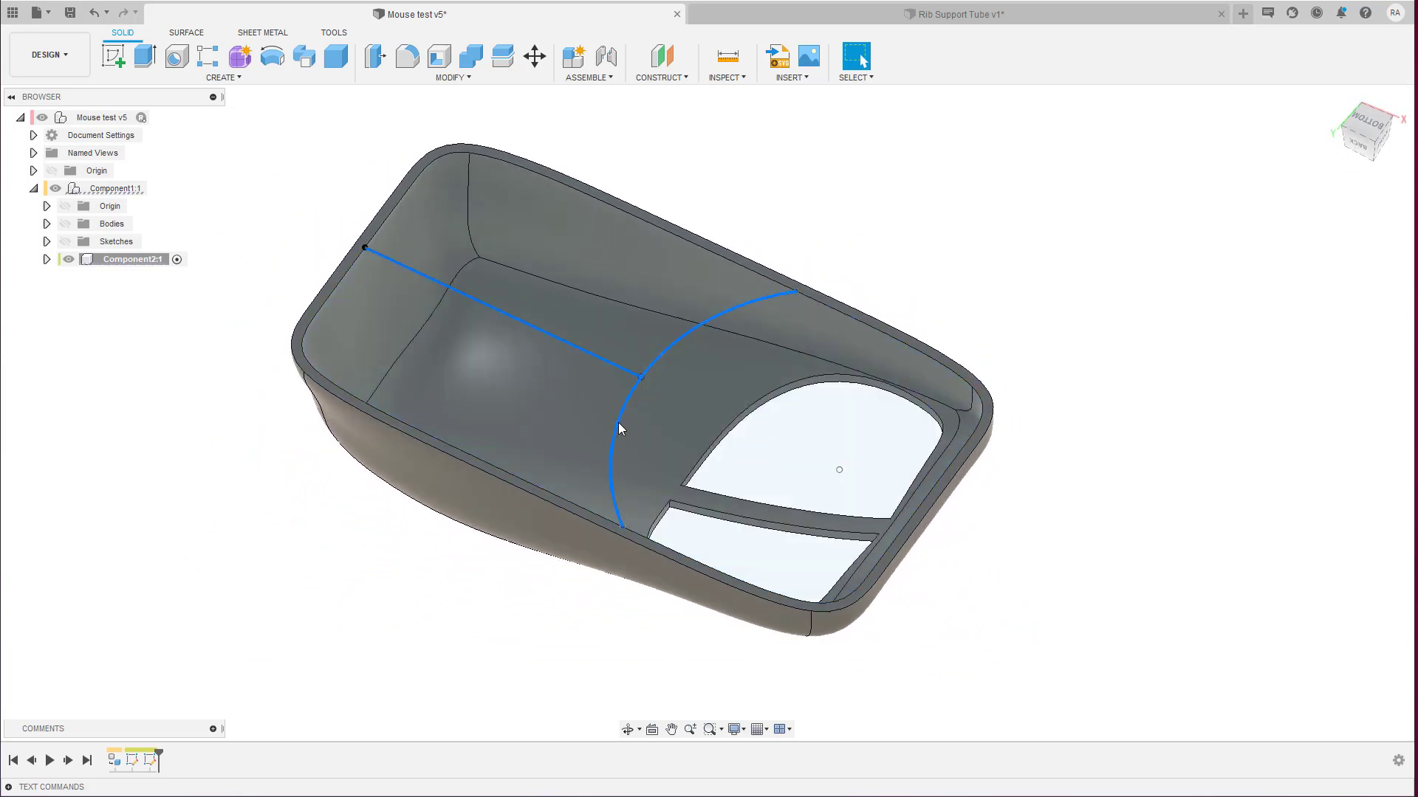
left_click(224, 77)
left_click(122, 240)
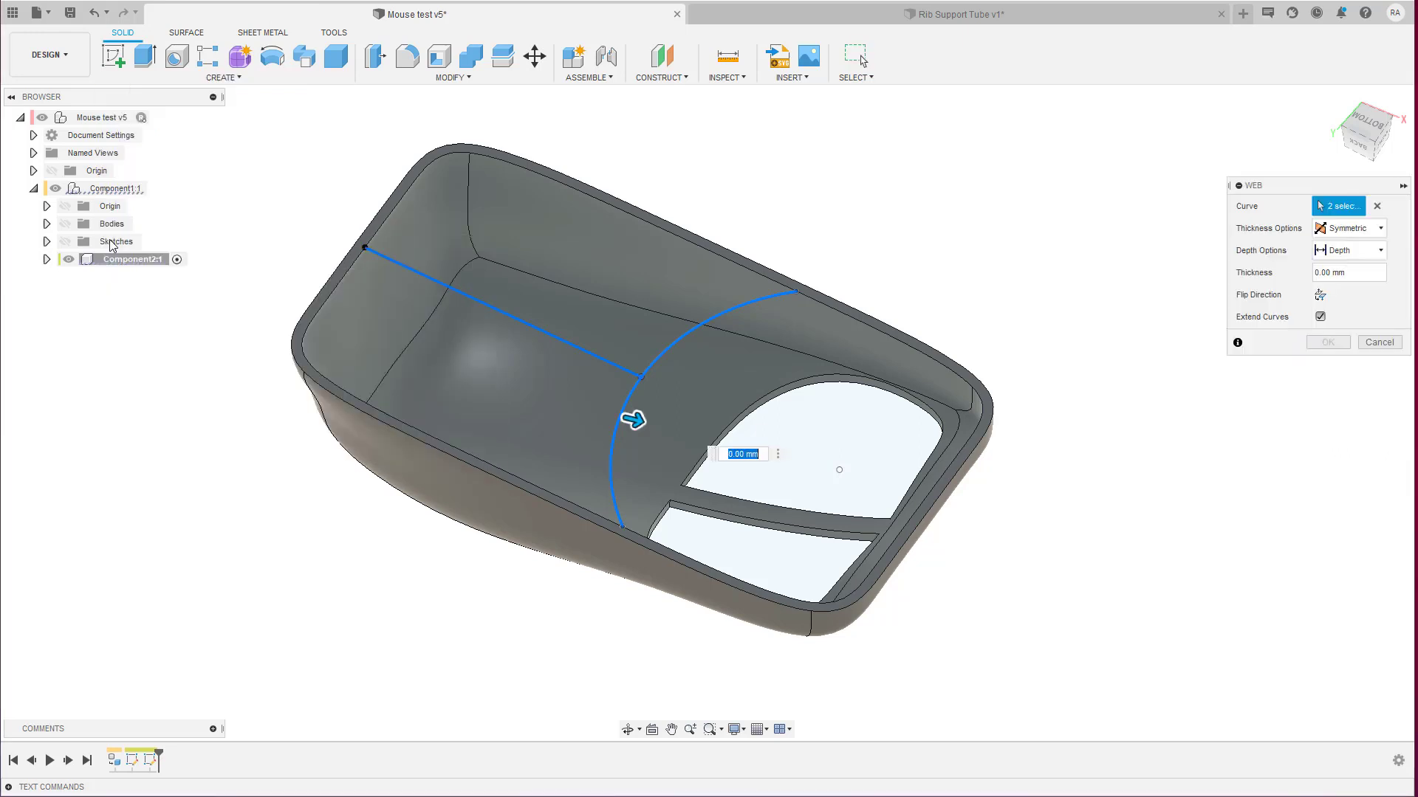
left_click(1336, 253)
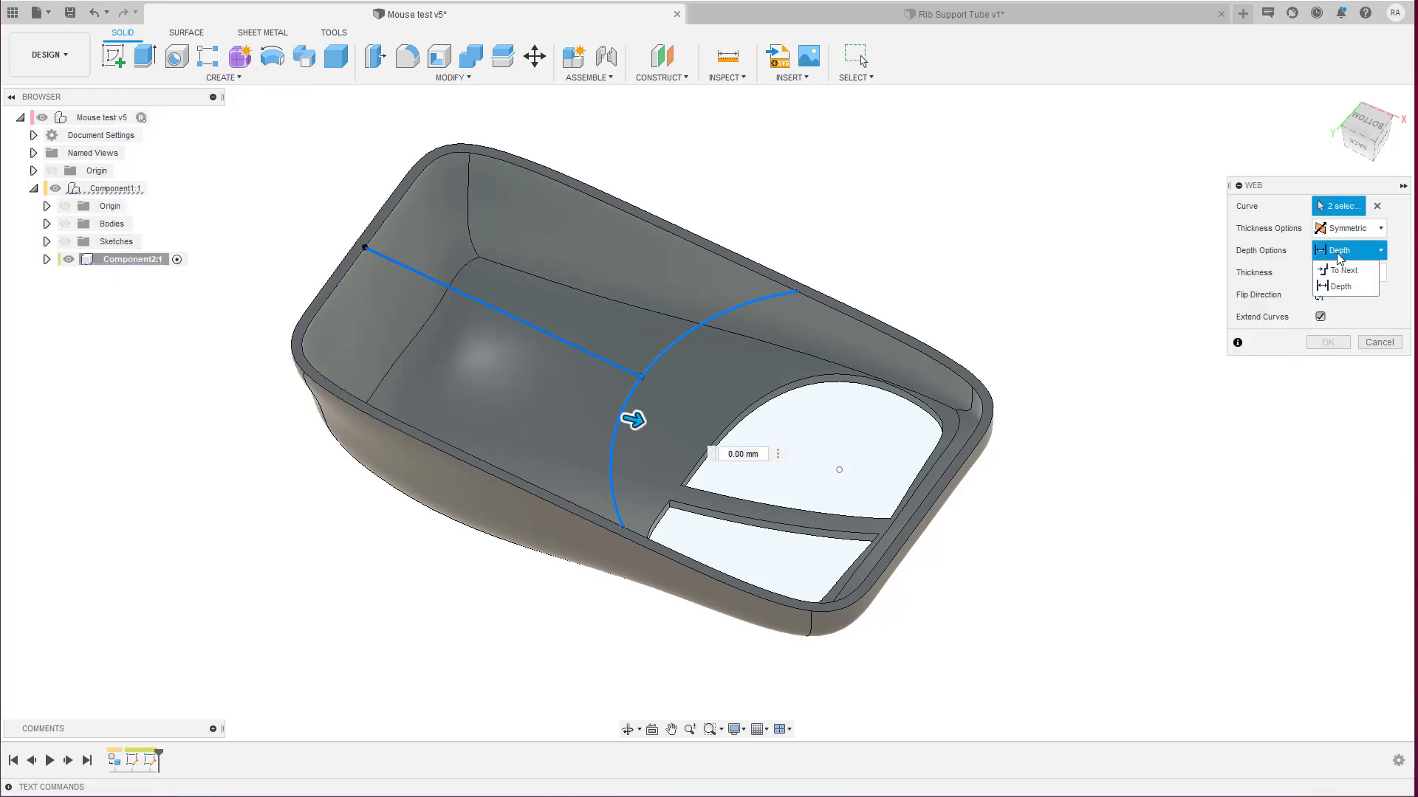
left_click(1339, 271)
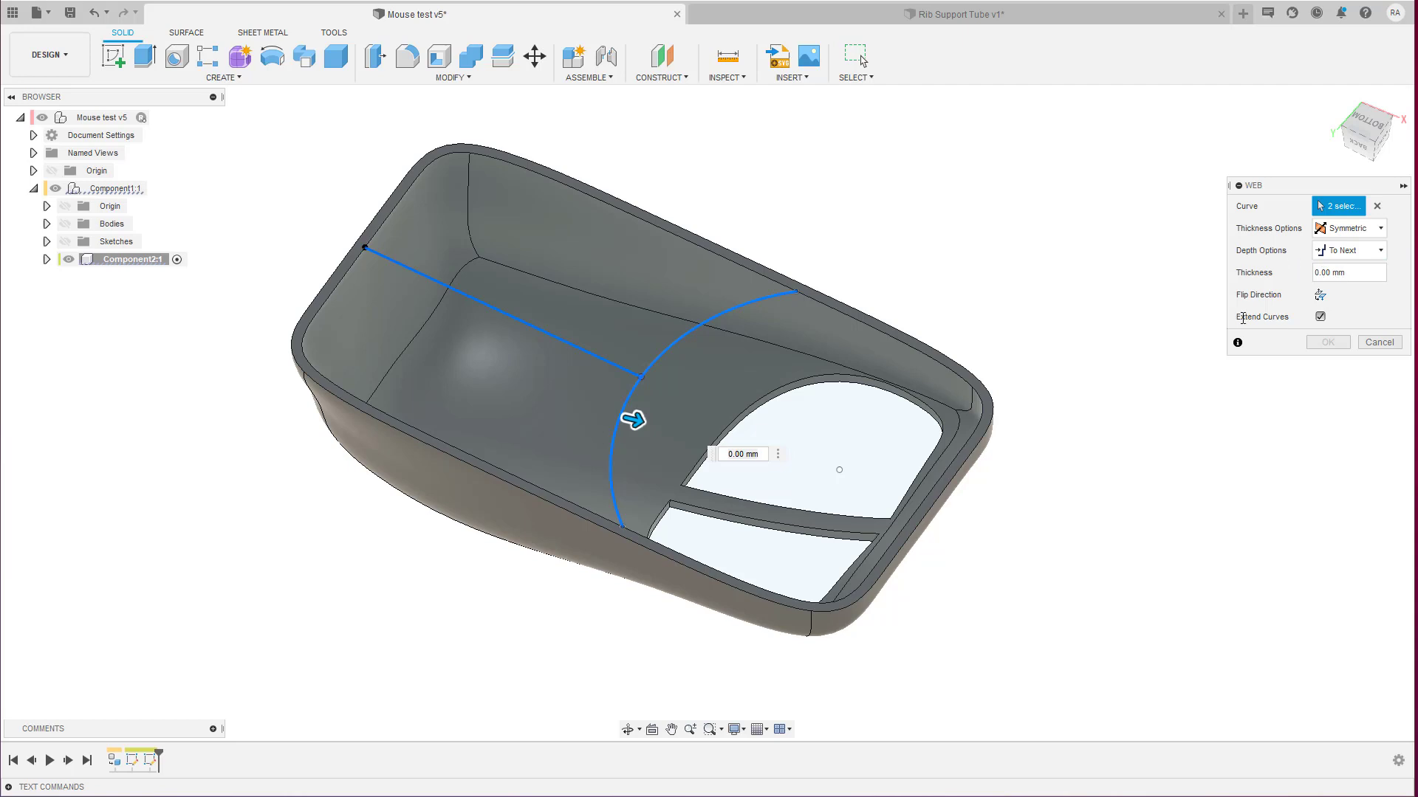
double_click(743, 454)
left_click_drag(760, 455, 681, 448)
type("2")
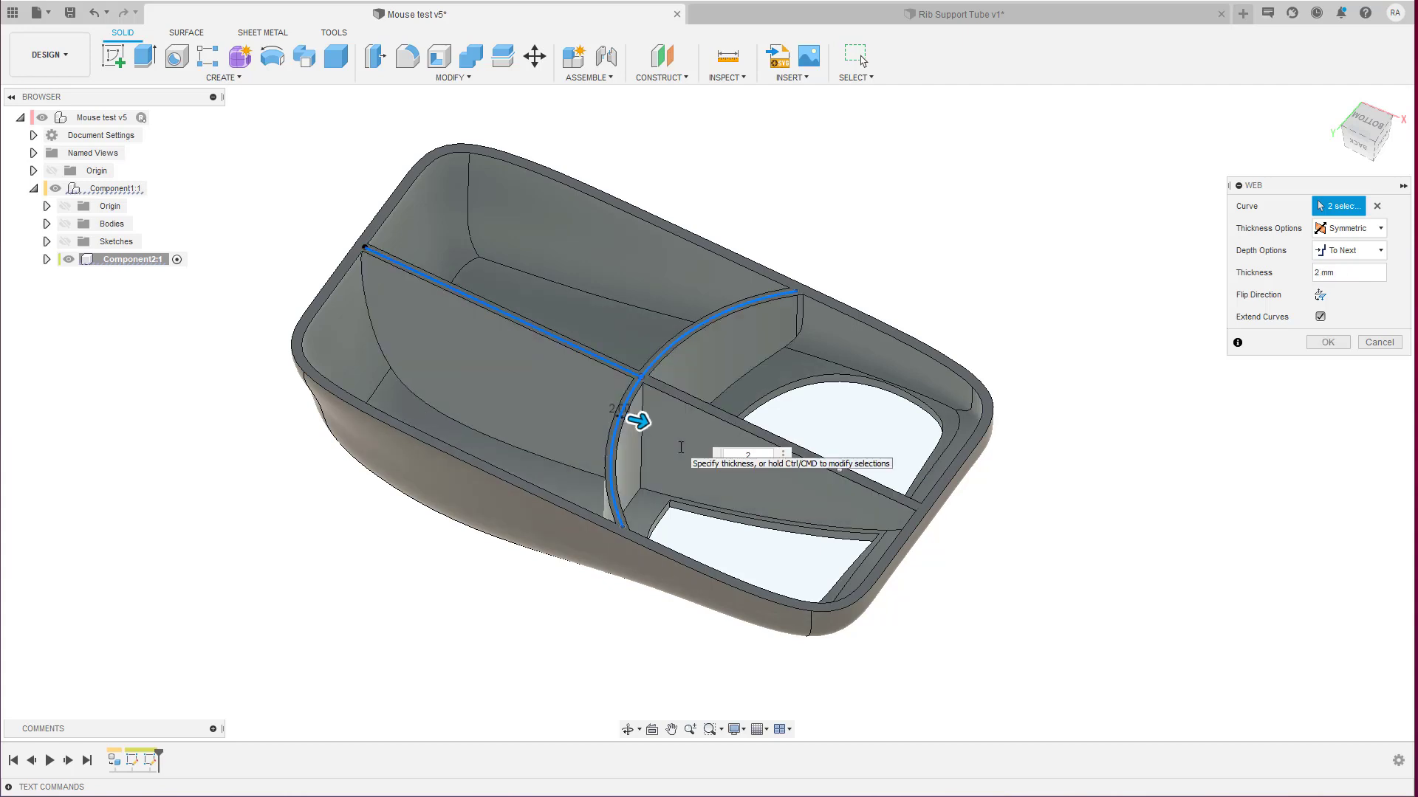
Compare the web's flipped direction, restore the direction into the shell, and turn off Extend Curves.
middle_click_drag(681, 448, 711, 437, "shift")
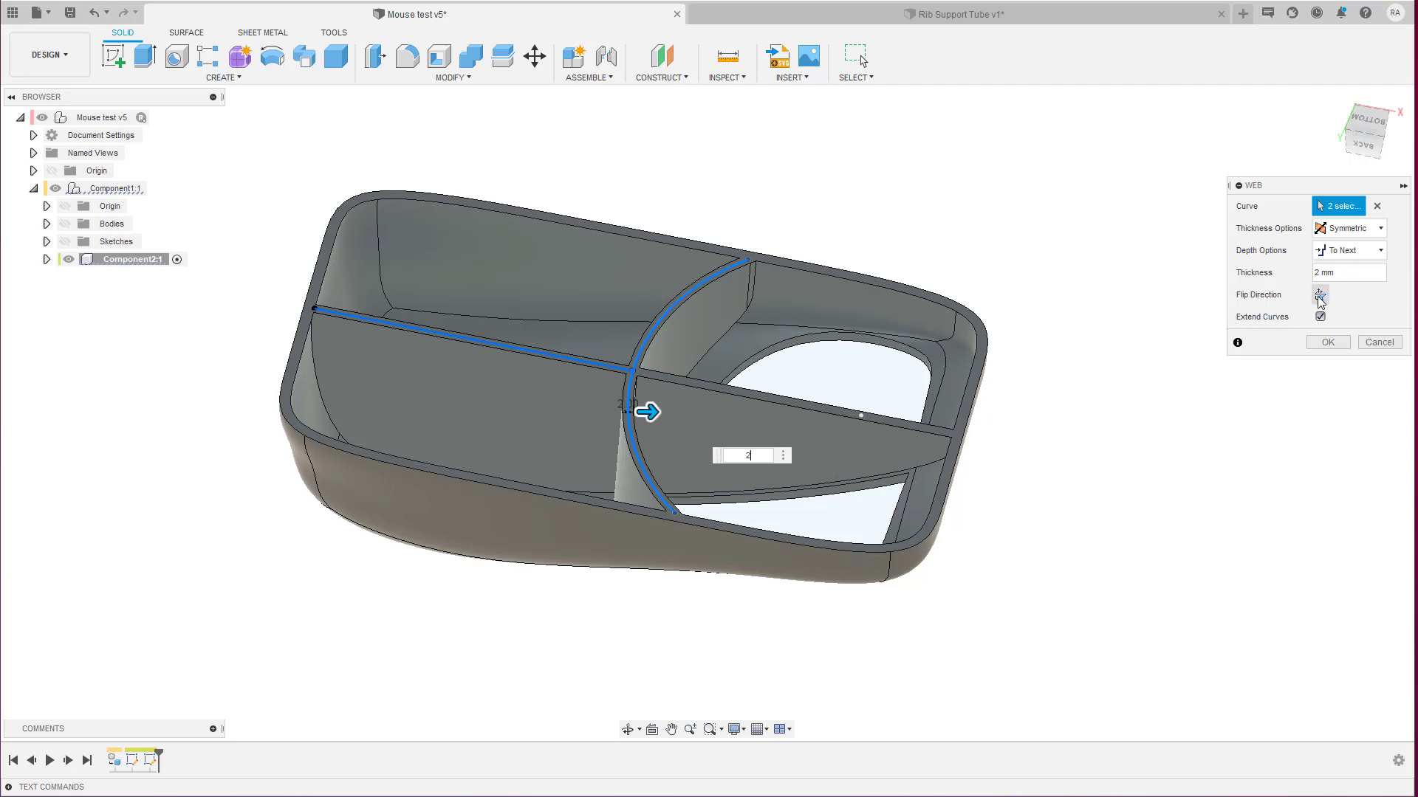
left_click(1320, 297)
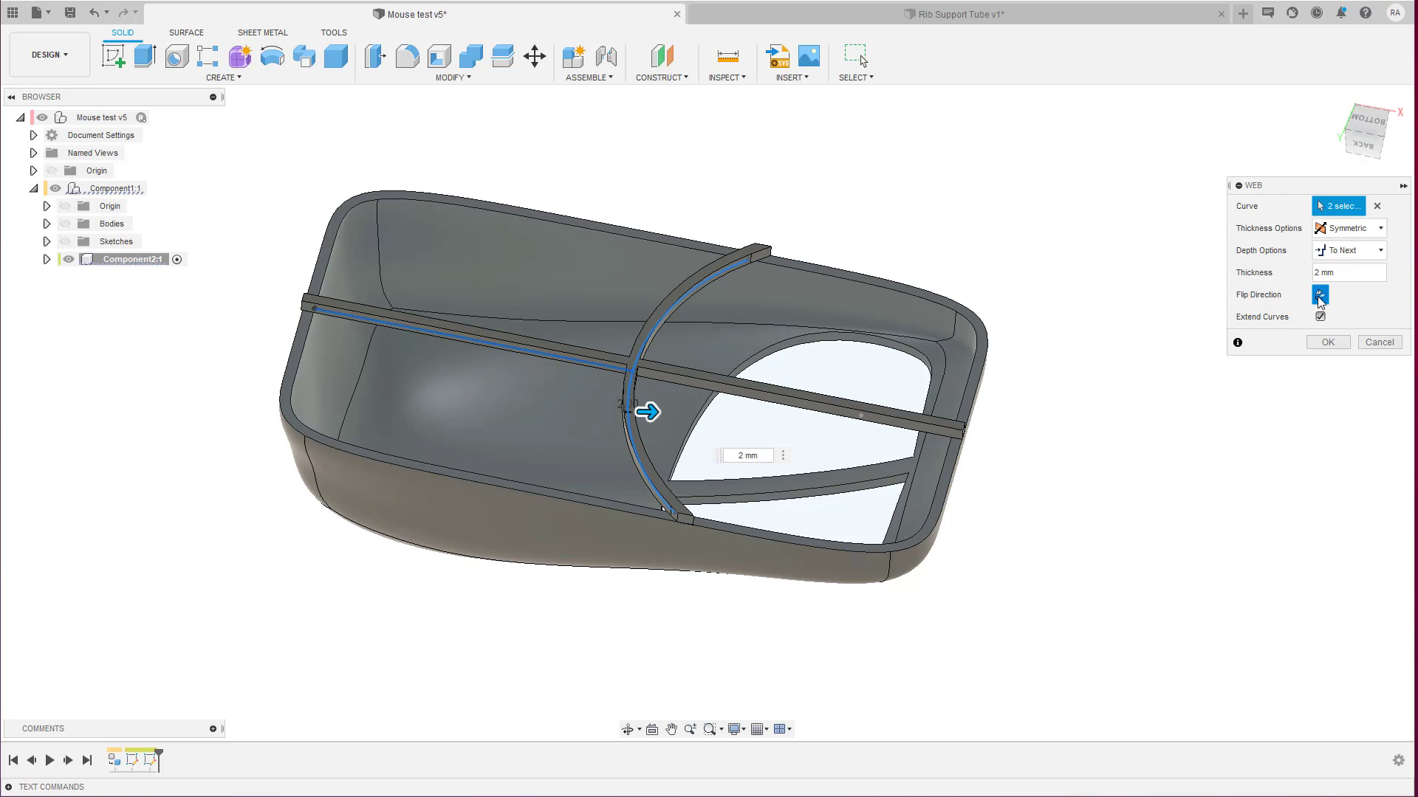
left_click(1321, 296)
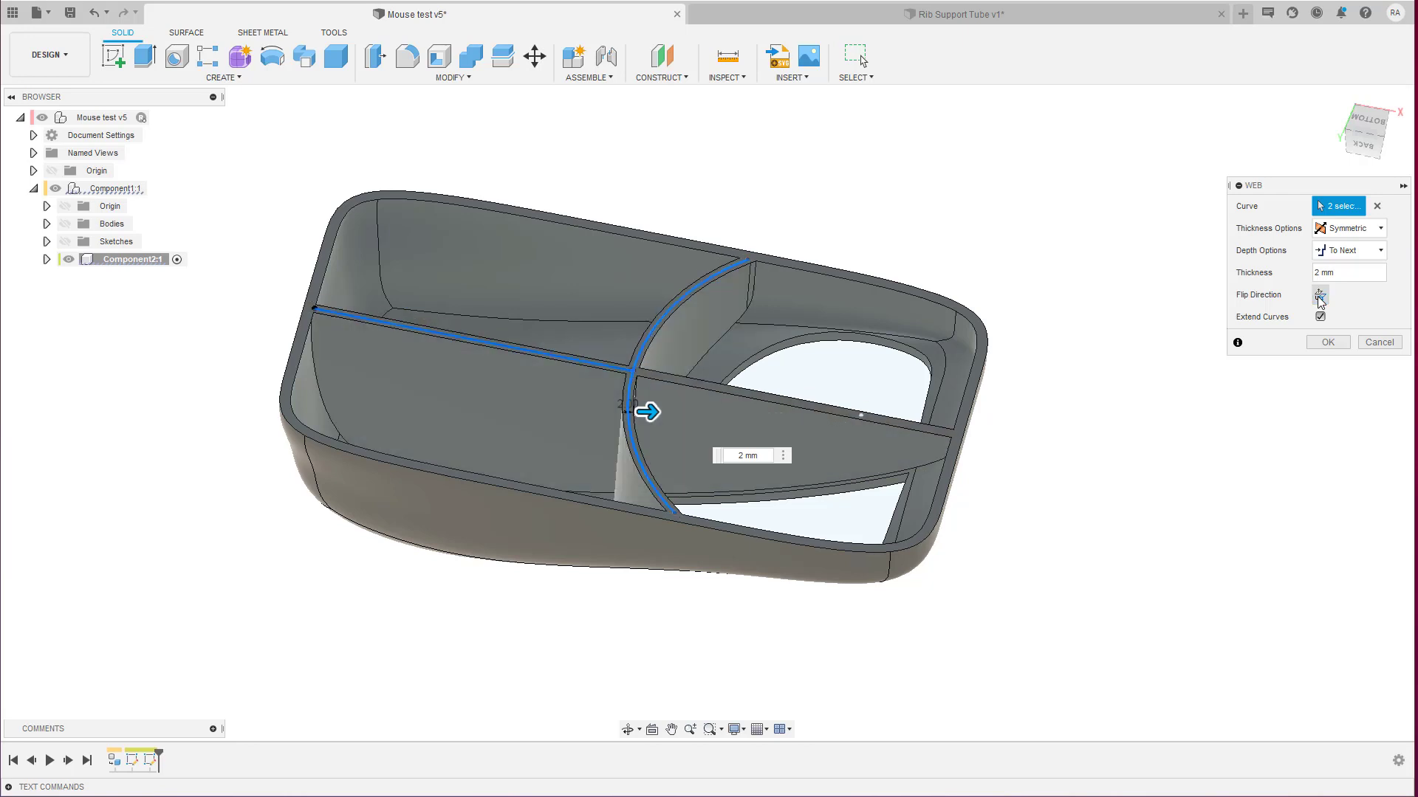
left_click(1320, 316)
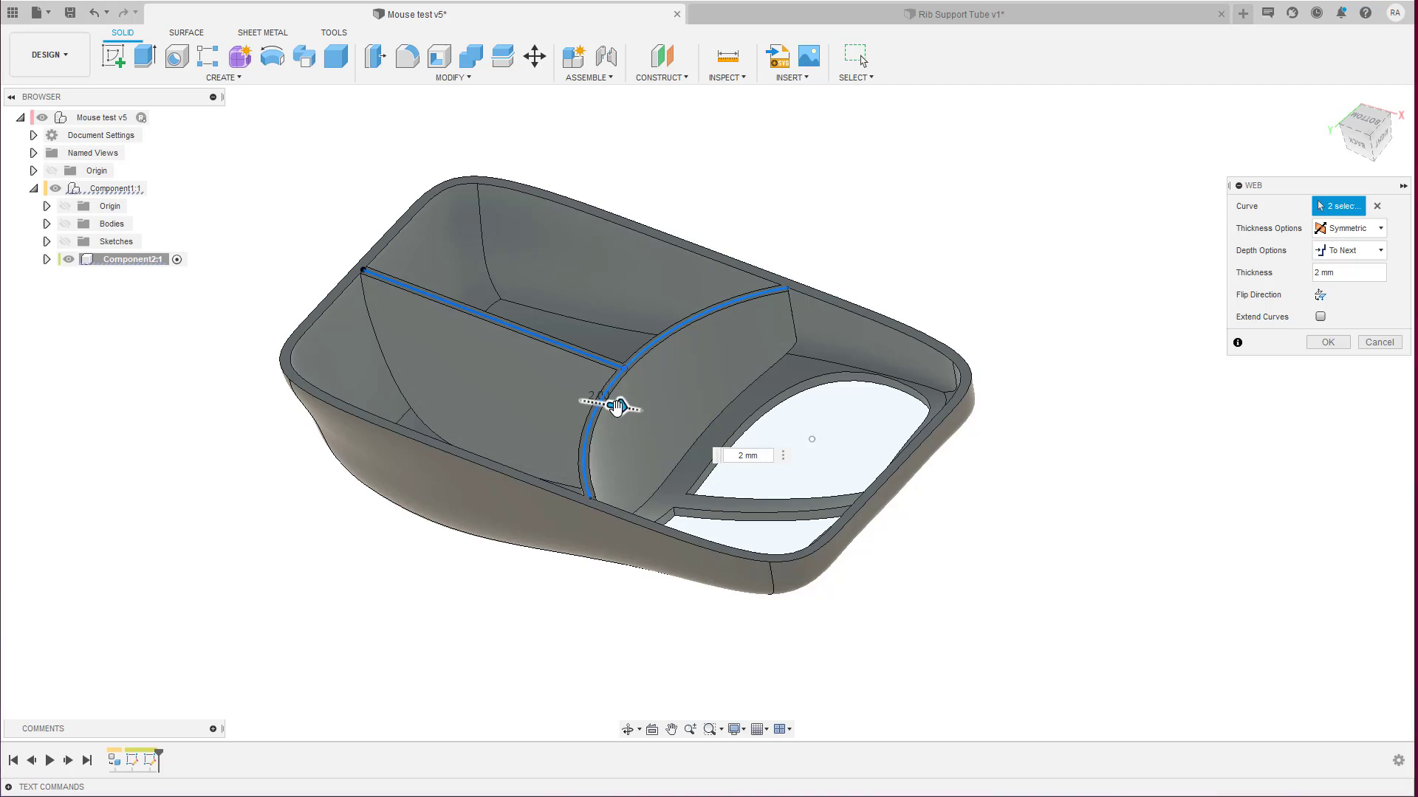
Try the web's thickness at about 7.22 mm while inspecting the arc's end, and finish the feature at about 4.23 mm.
left_click_drag(618, 407, 630, 407)
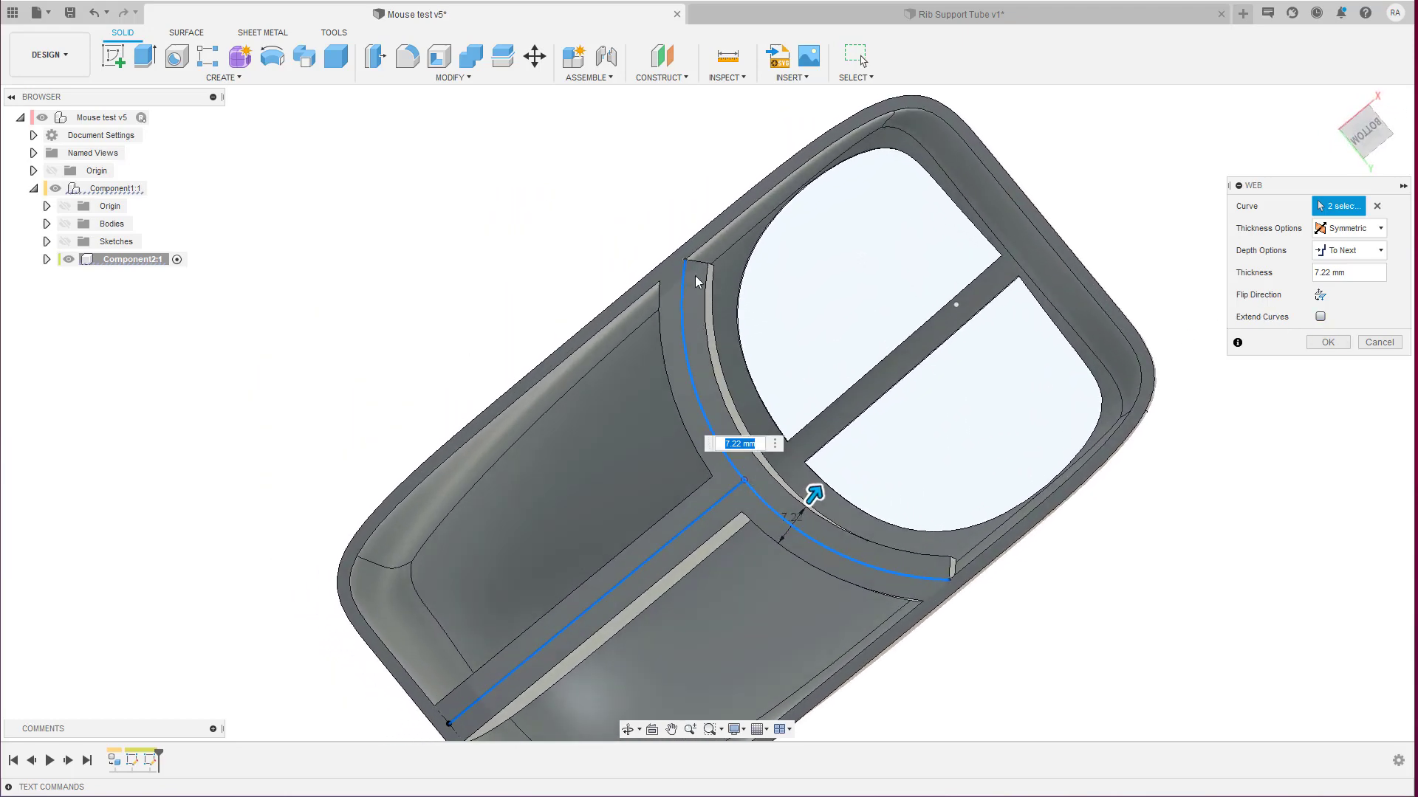
scroll(694, 275, "up", 8)
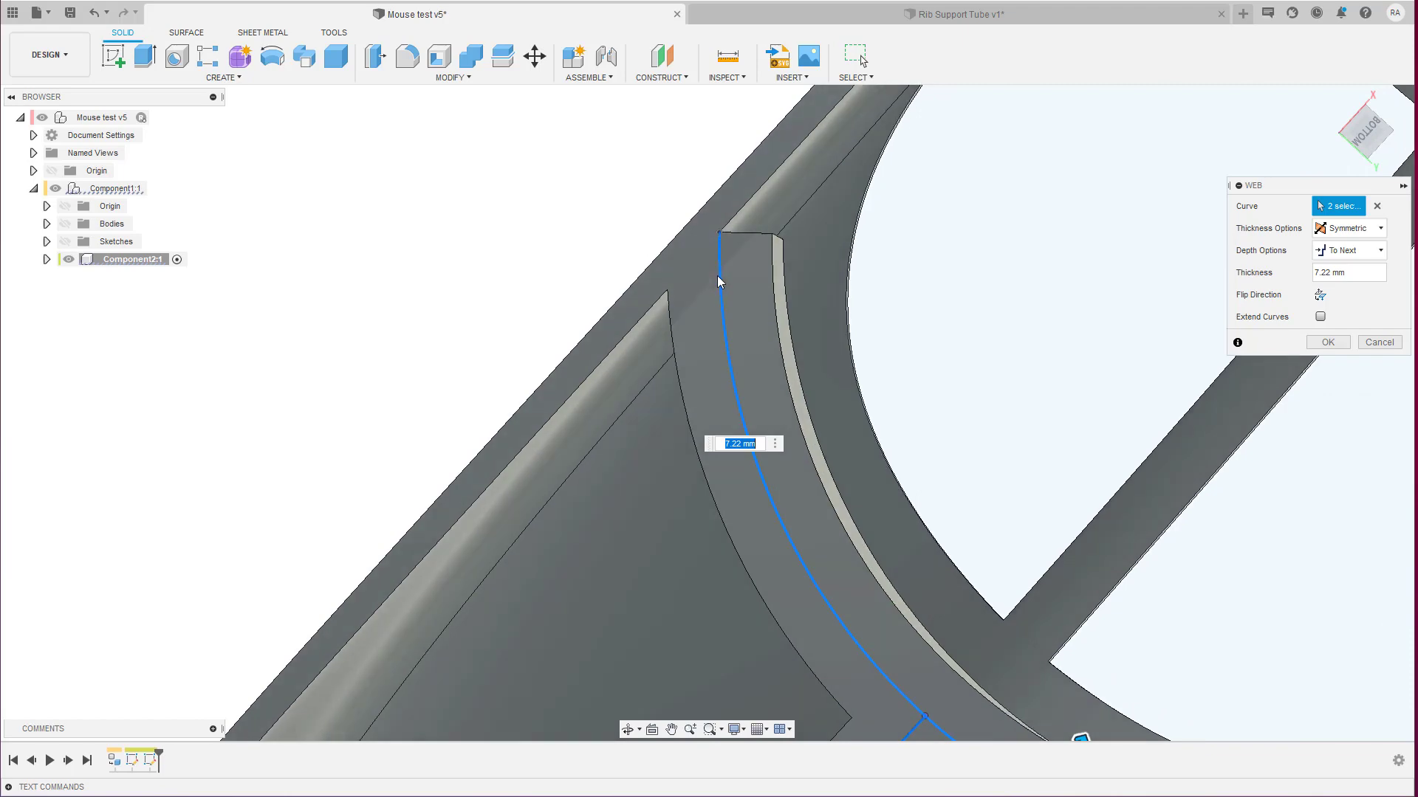
middle_click_drag(717, 280, 791, 219, "shift")
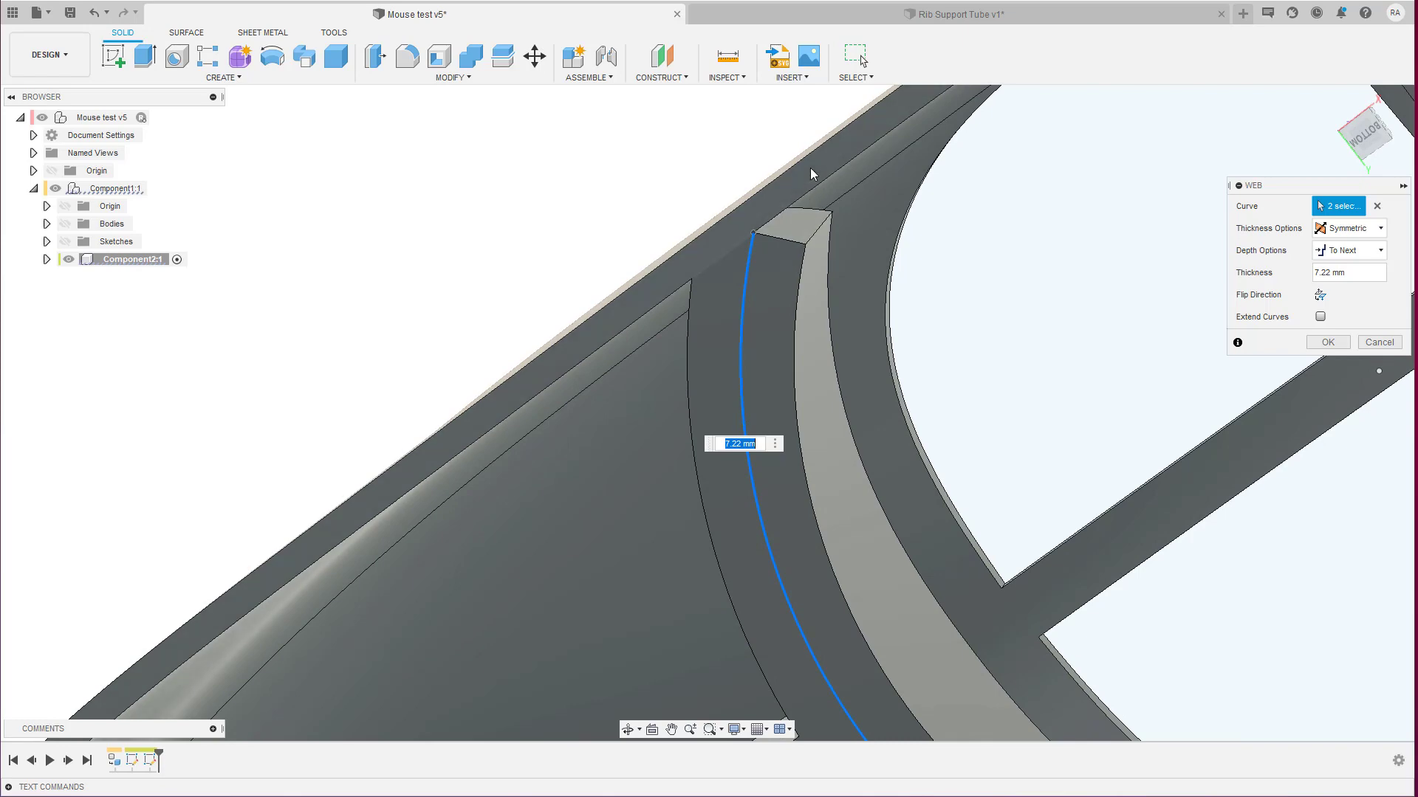
middle_click_drag(786, 223, 786, 222, "shift")
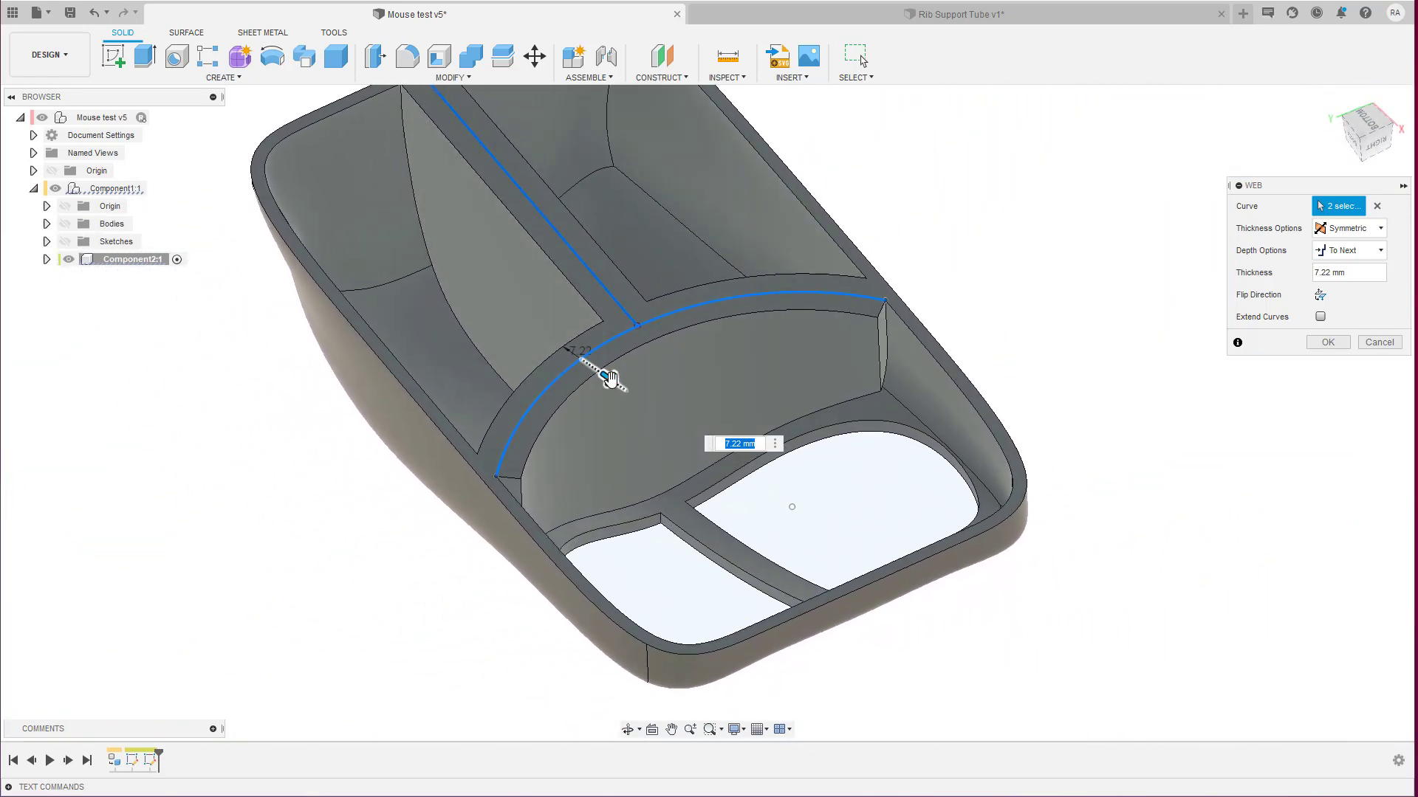
left_click_drag(612, 371, 600, 373)
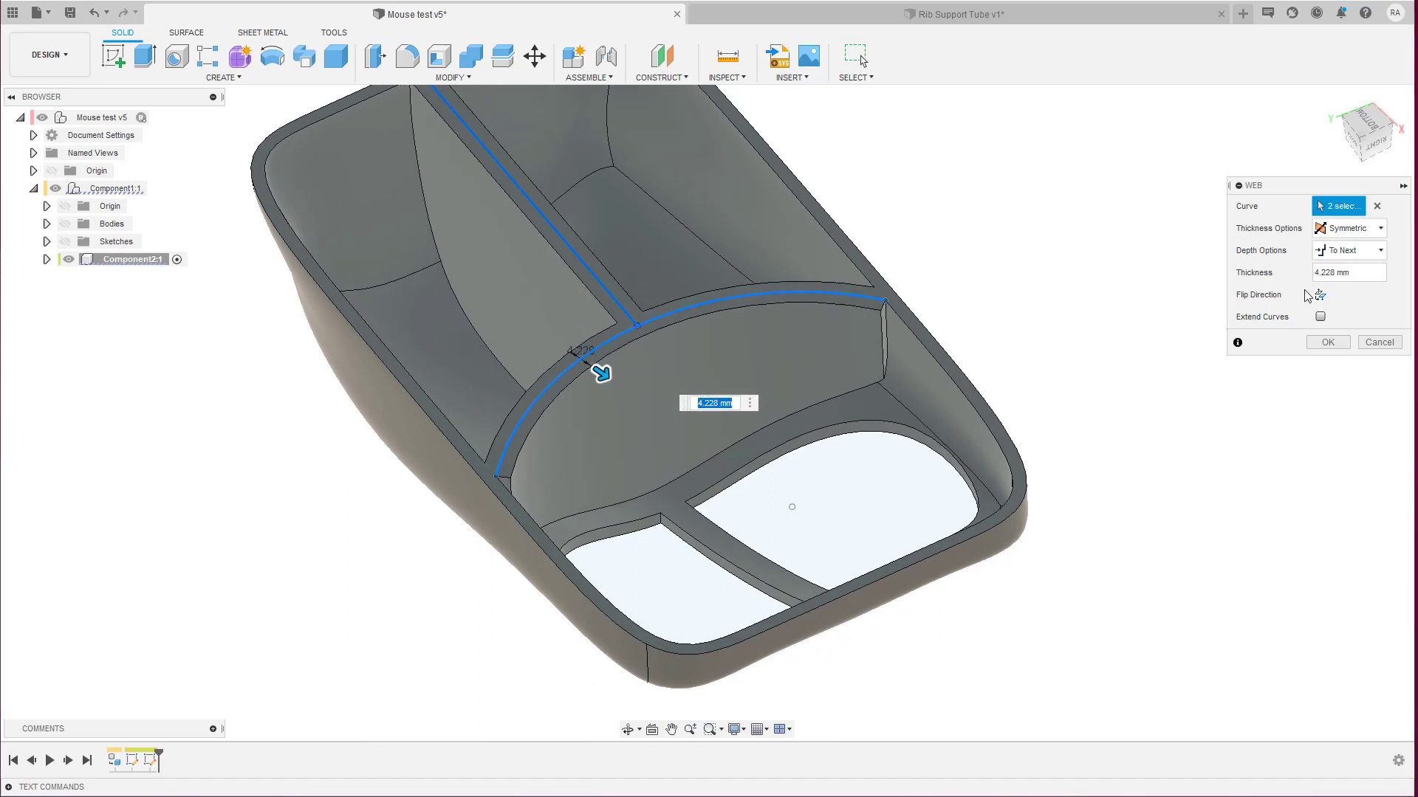
left_click(1327, 341)
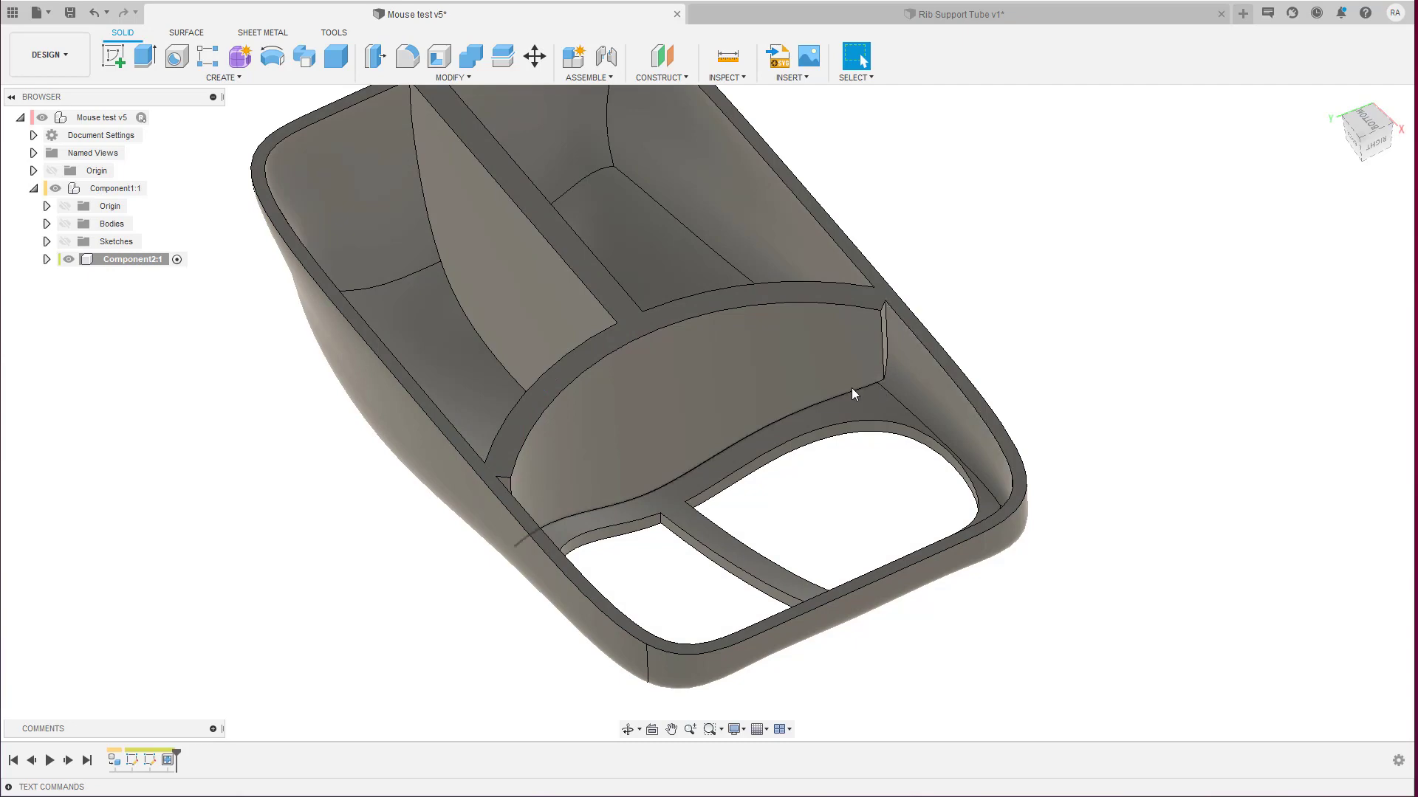
Try to offset the arc web's small end face towards the shell wall by about 6.89 mm.
middle_click_drag(852, 389, 845, 348, "shift")
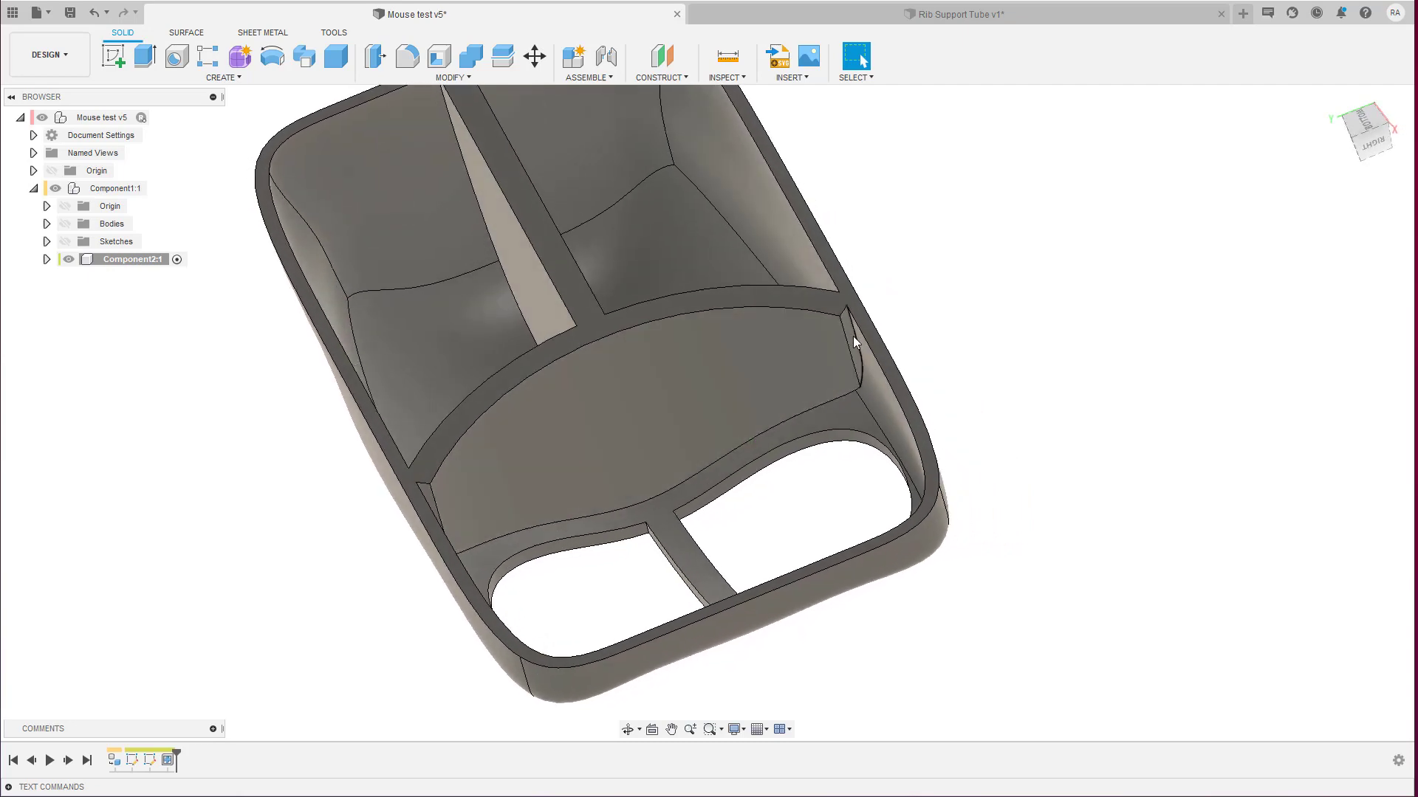
scroll(852, 338, "up", 10)
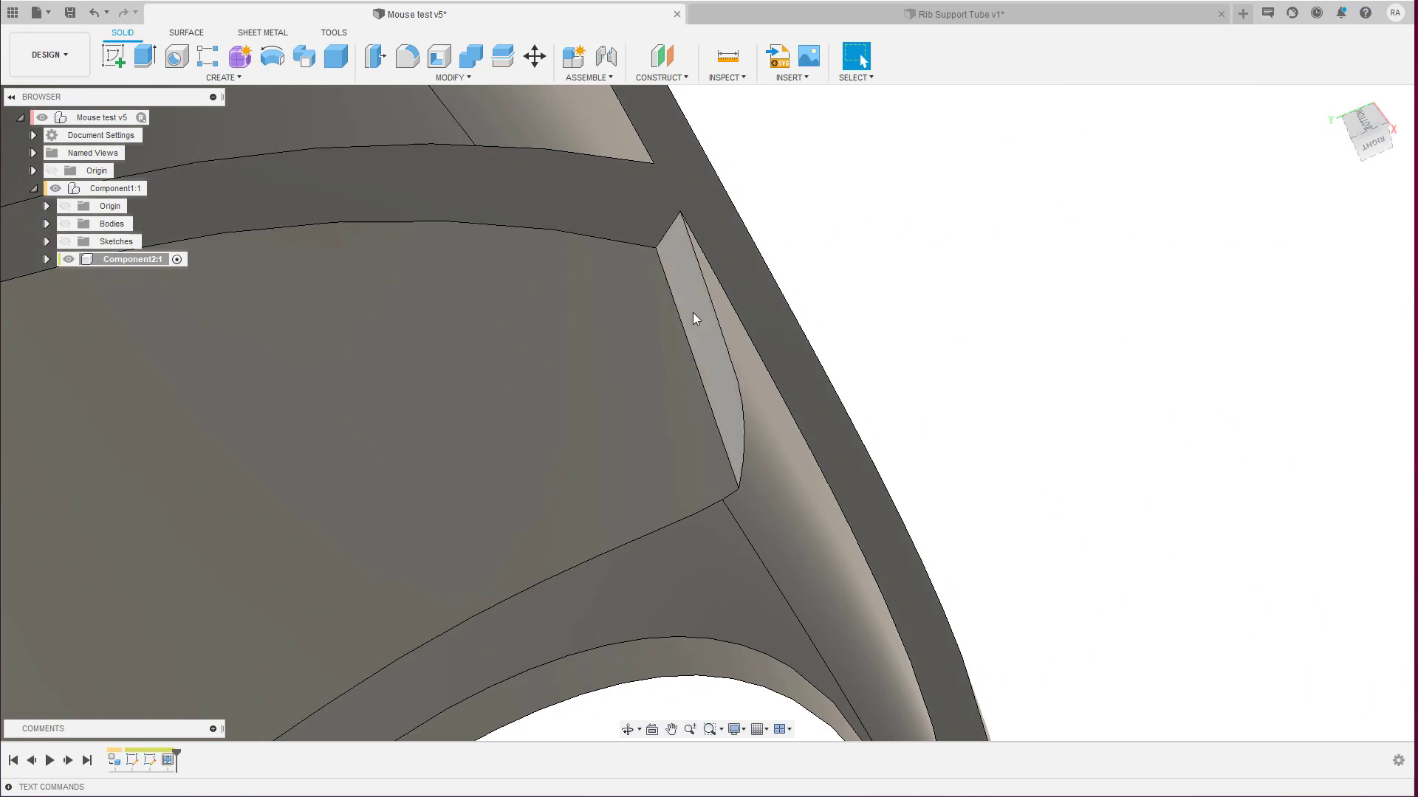
left_click(693, 315)
right_click(693, 313)
left_click(726, 292)
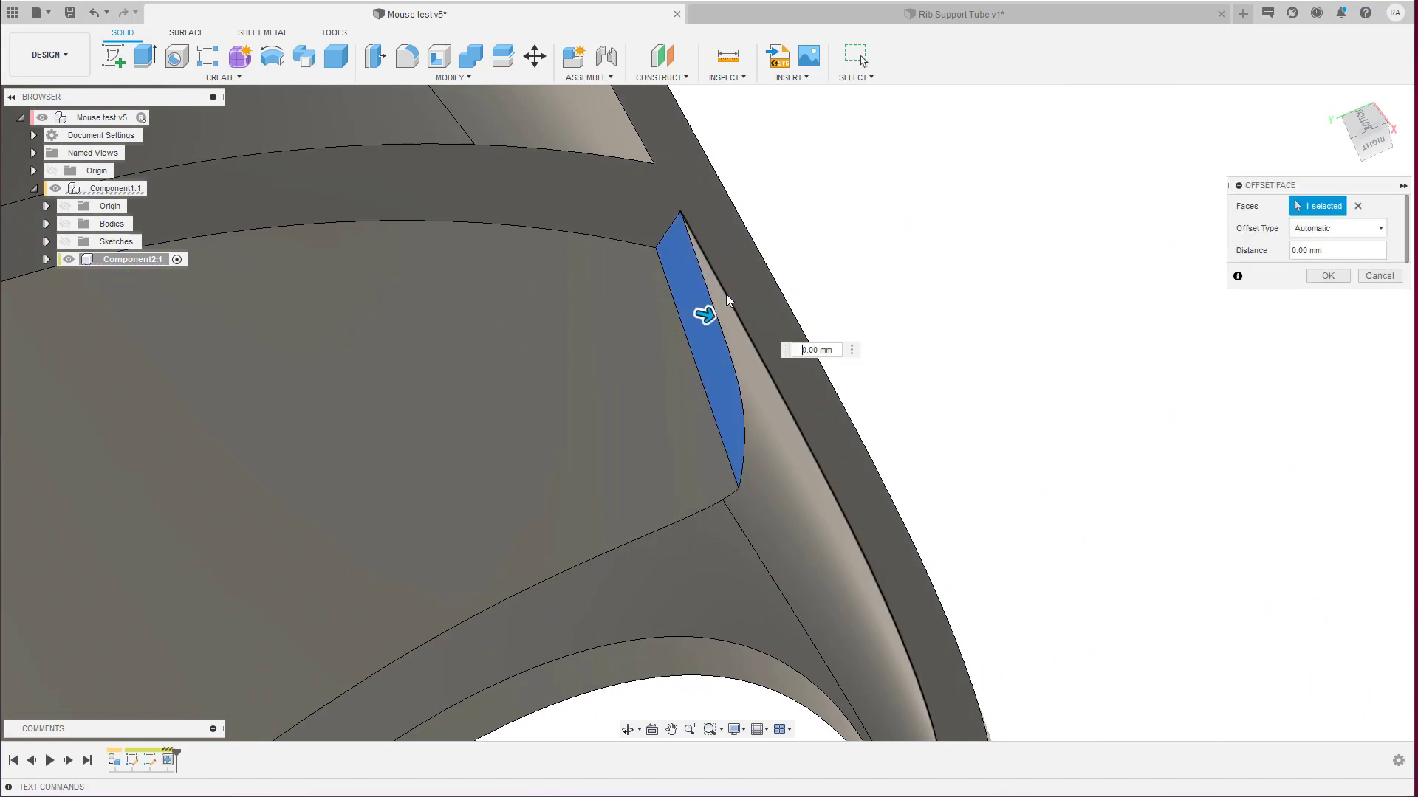
left_click_drag(701, 312, 801, 325)
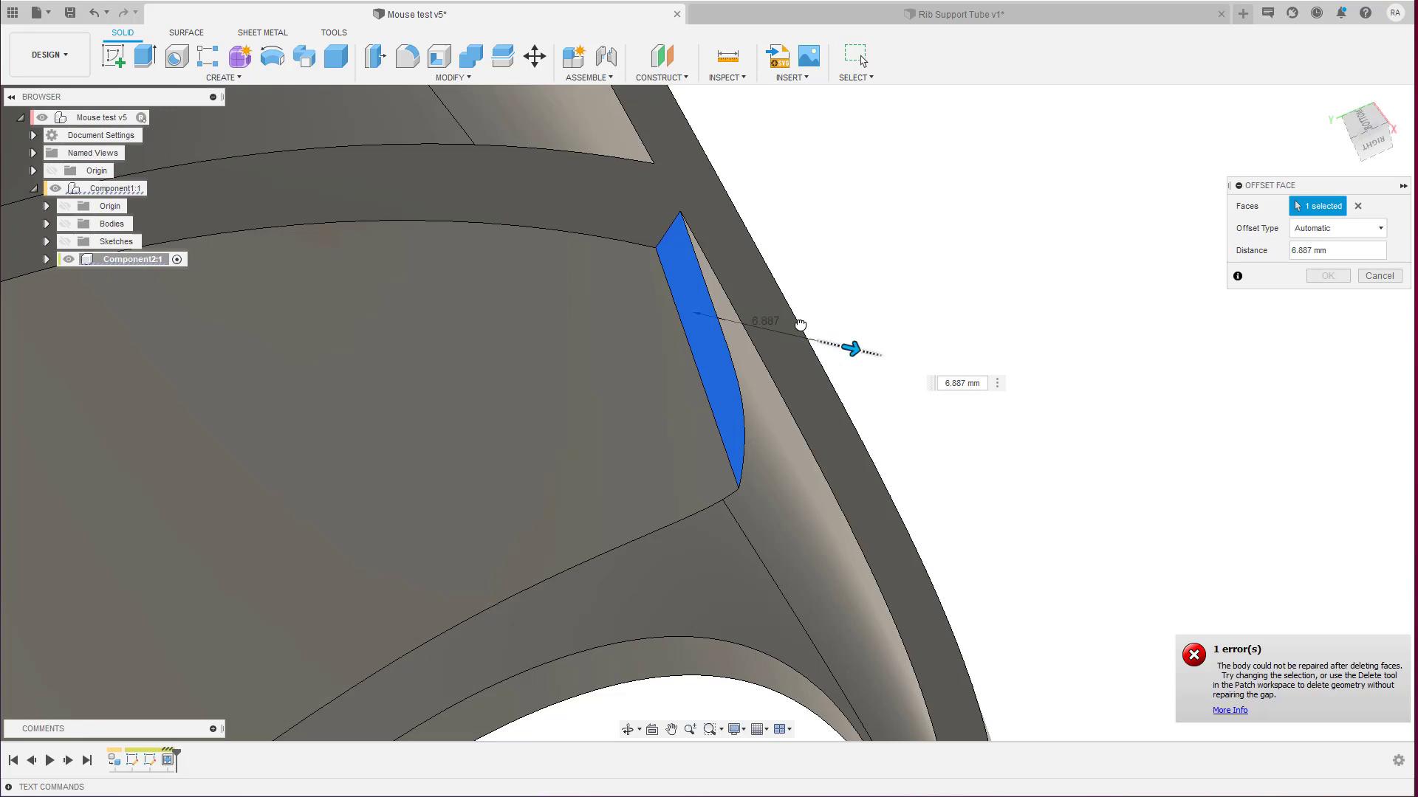
key("Escape")
Delete the small end faces at both ends of the arc web to close the gaps against the shell walls.
middle_click_drag(800, 324, 770, 319, "shift")
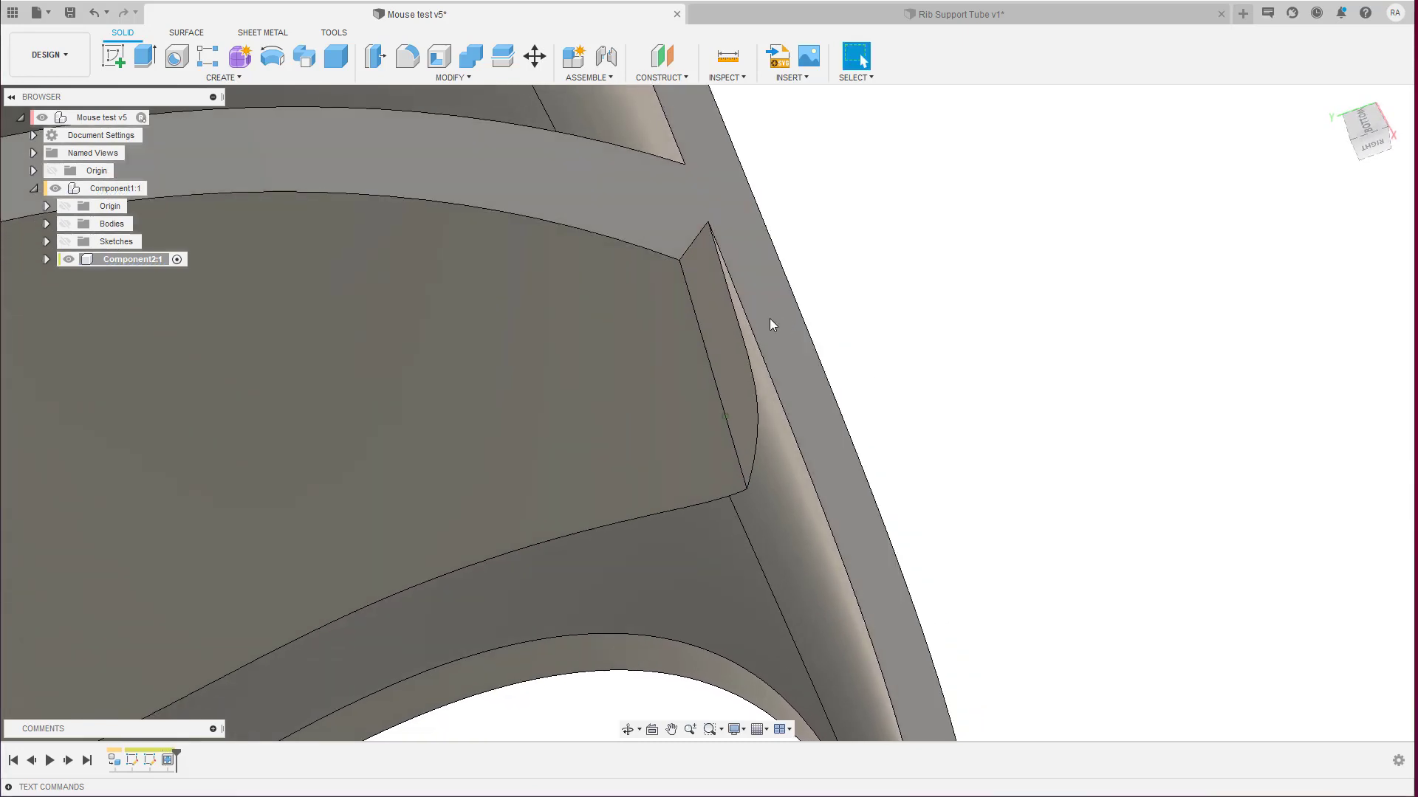
left_click(710, 305)
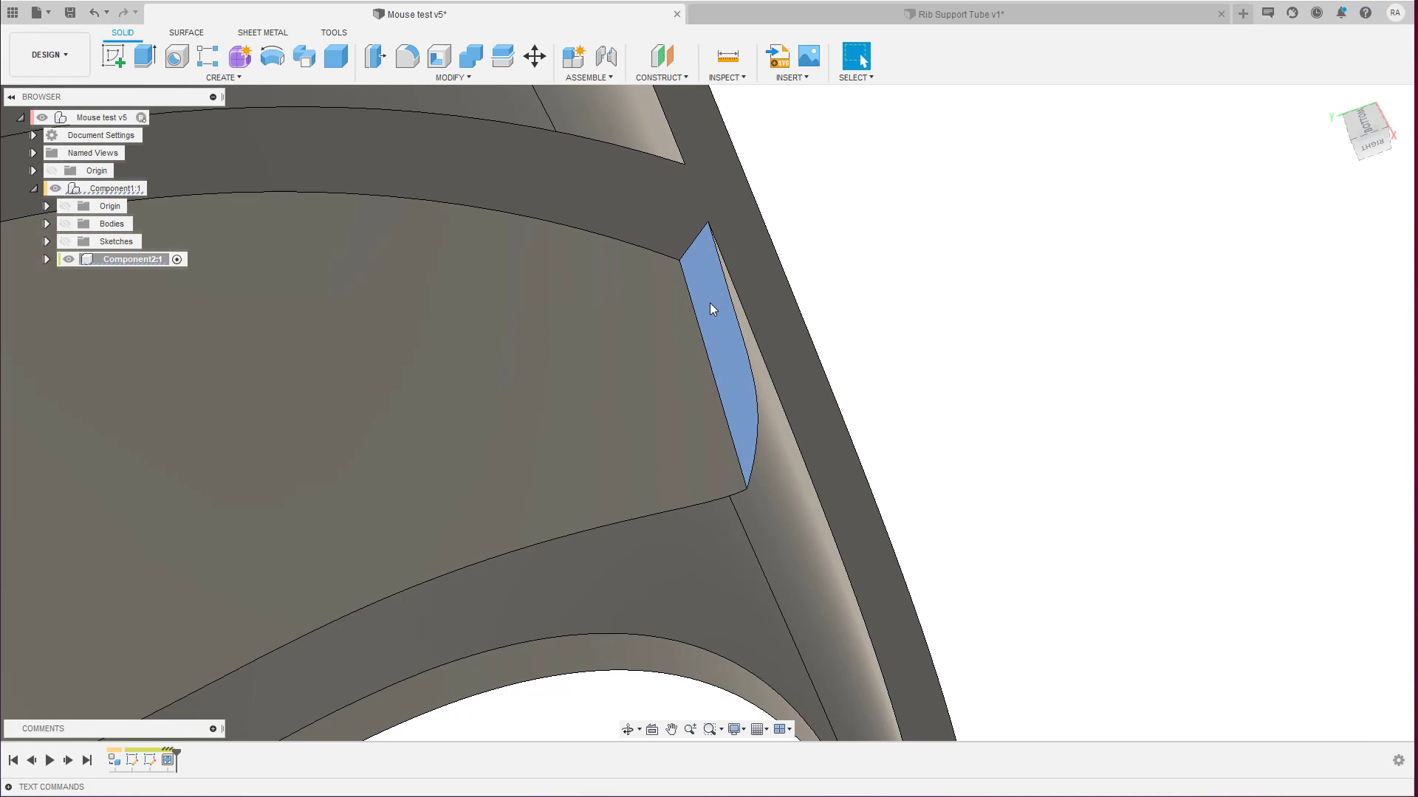
key("Delete")
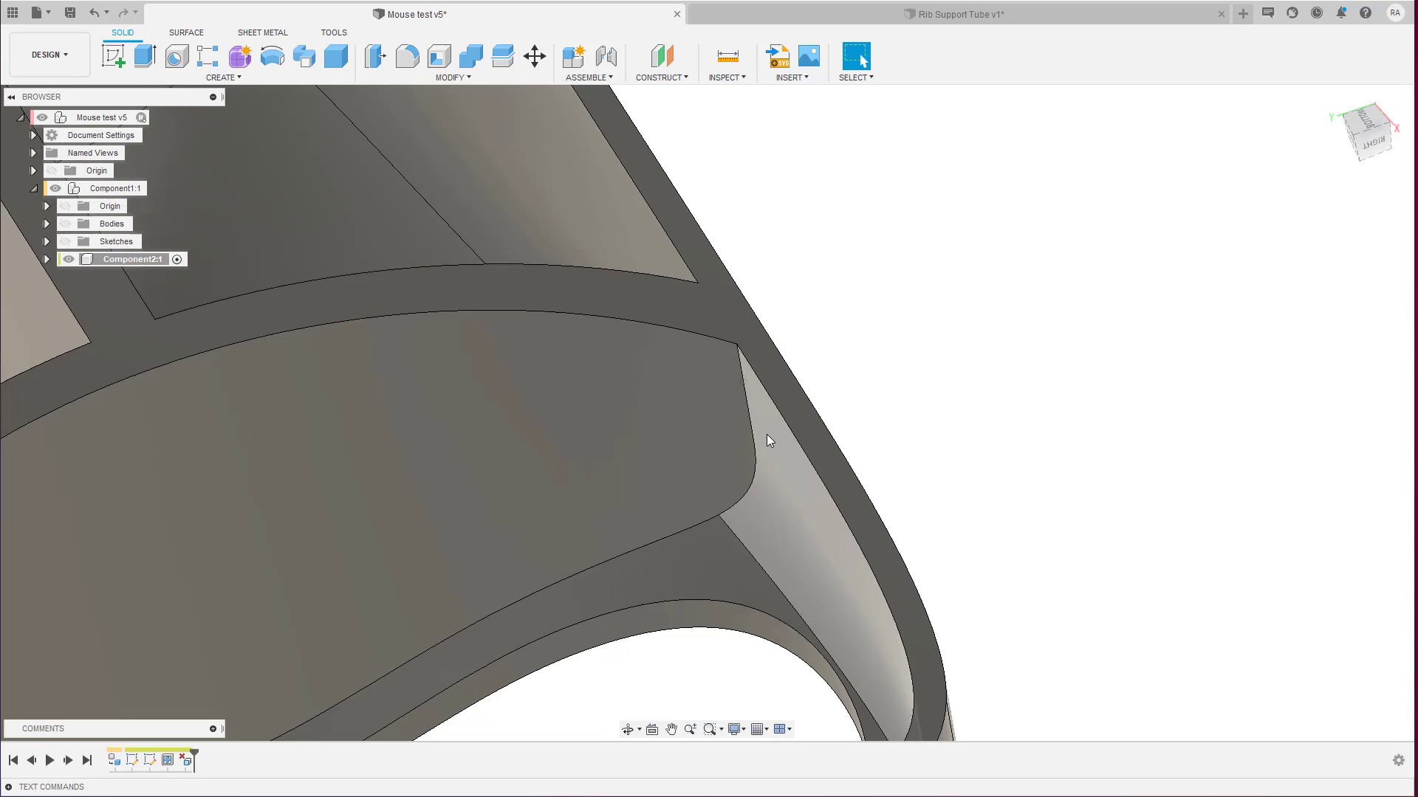
scroll(766, 434, "up", 2)
scroll(747, 466, "up", 2)
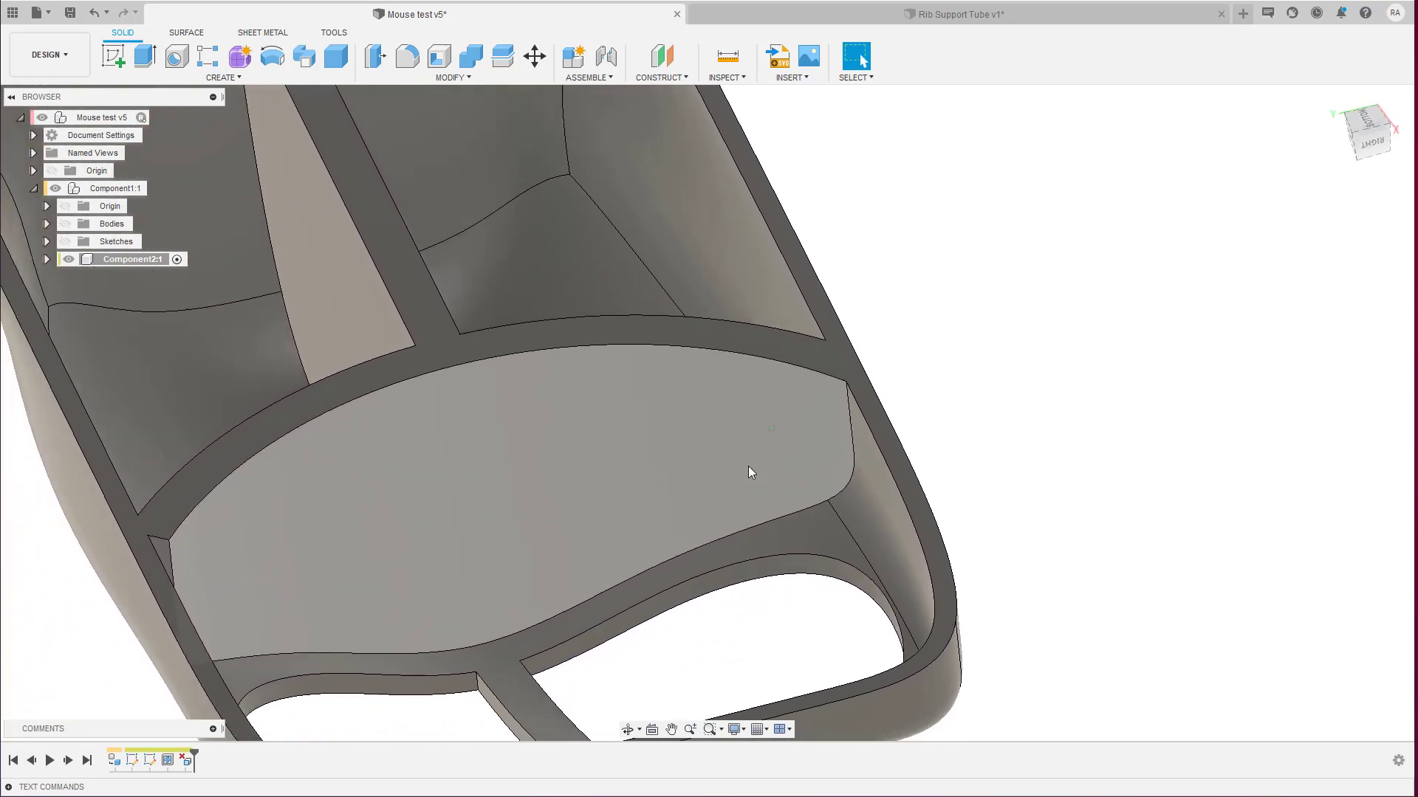
scroll(747, 466, "down", 5)
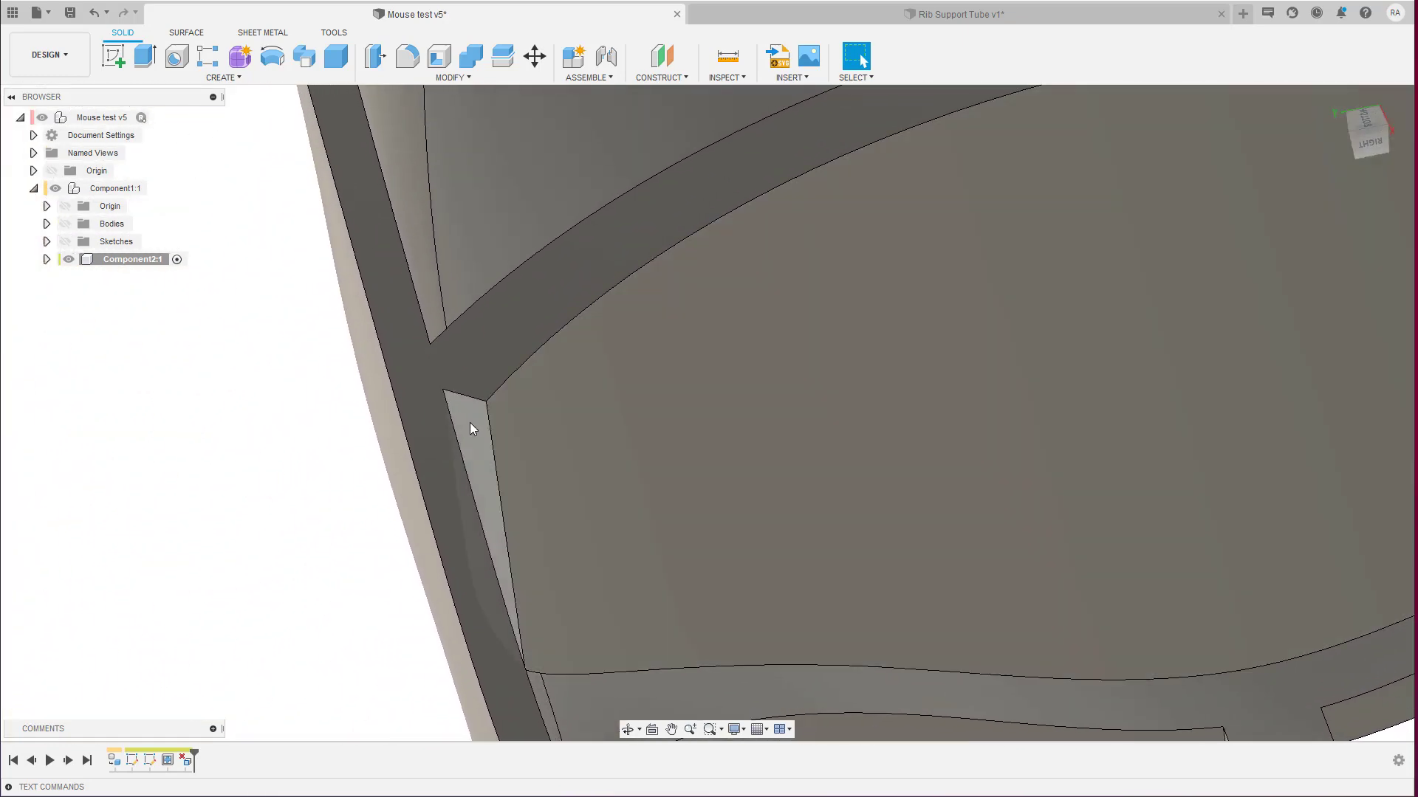
left_click(473, 428)
key("Delete")
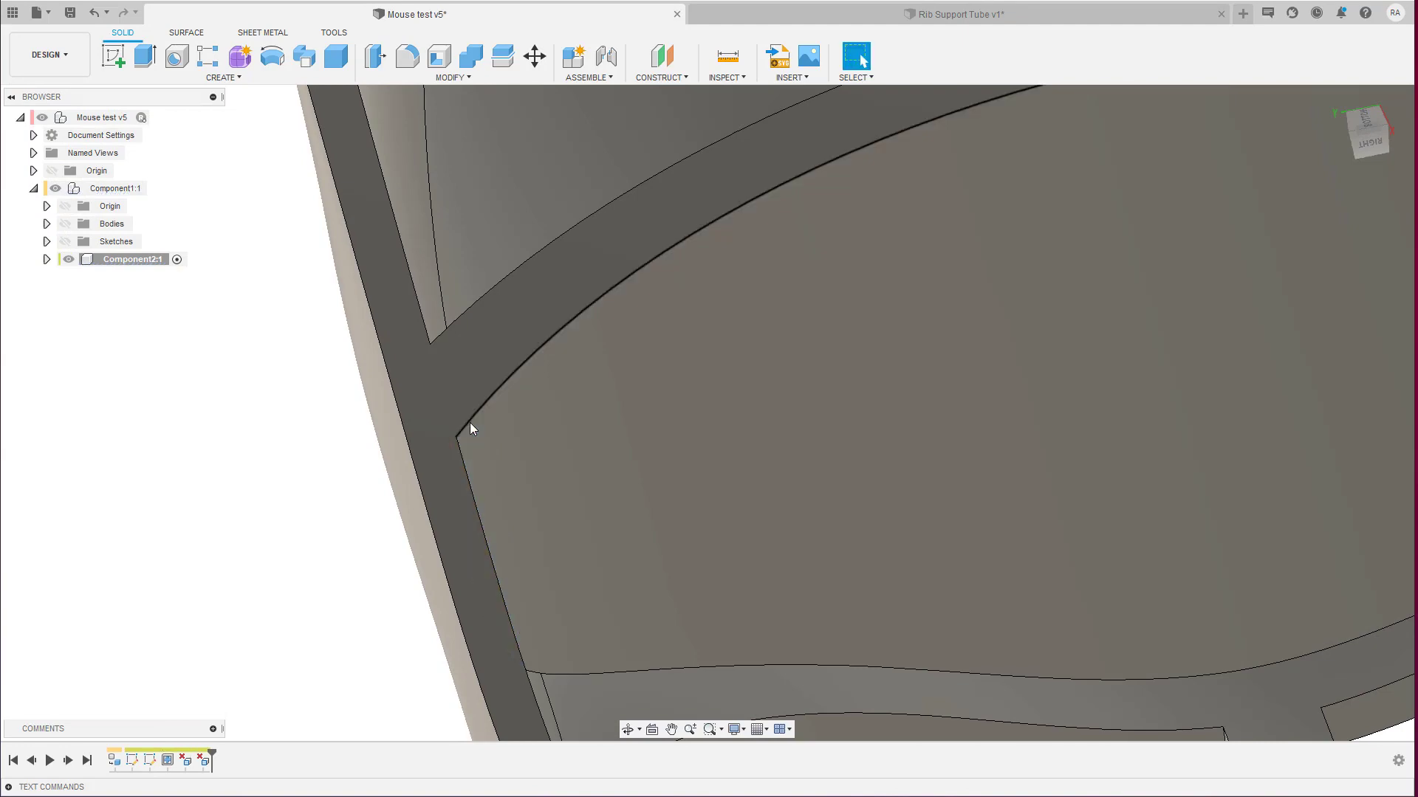
scroll(469, 428, "up", 5)
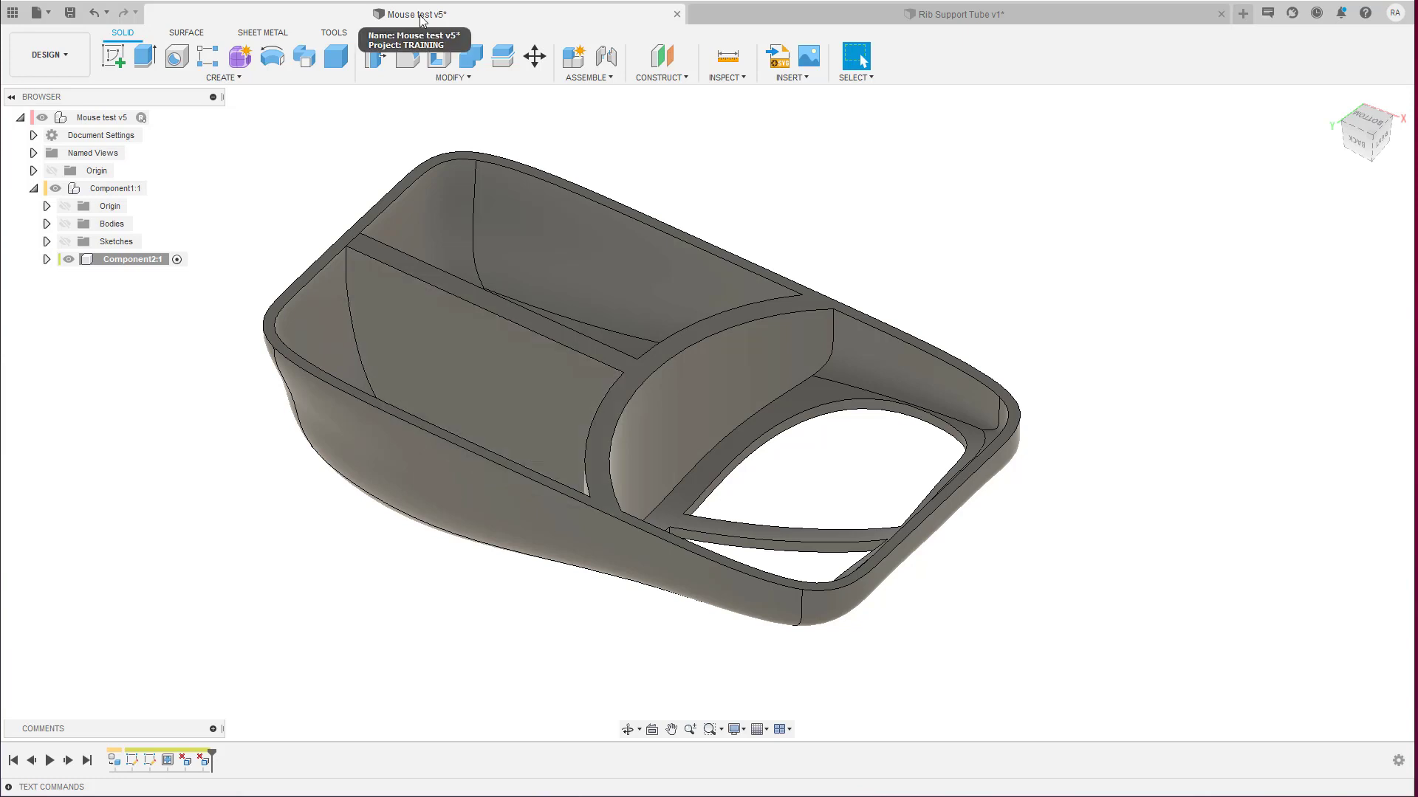
Switch to the Rib Support Tube design and roll its timeline back to just before the two rib features.
left_click(223, 78)
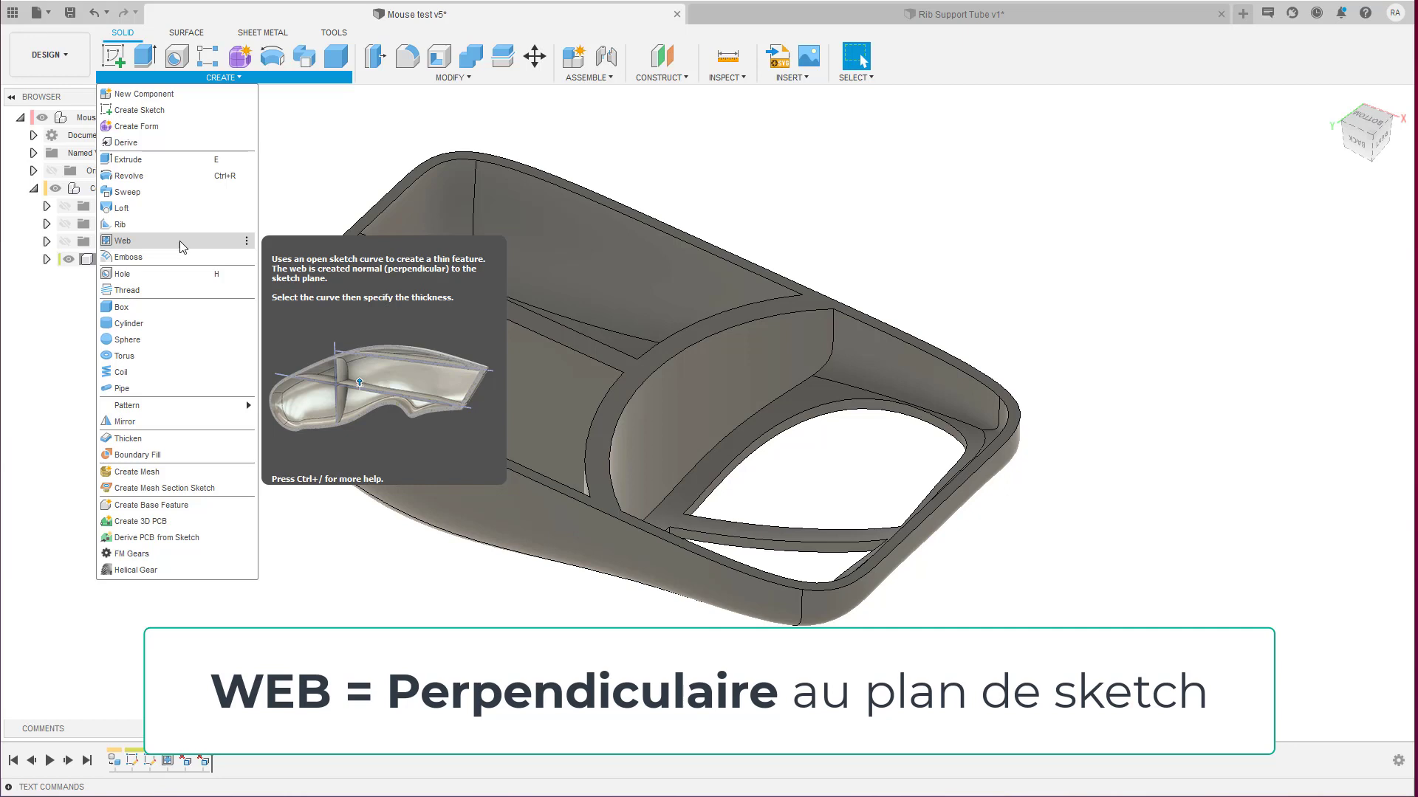
left_click(968, 16)
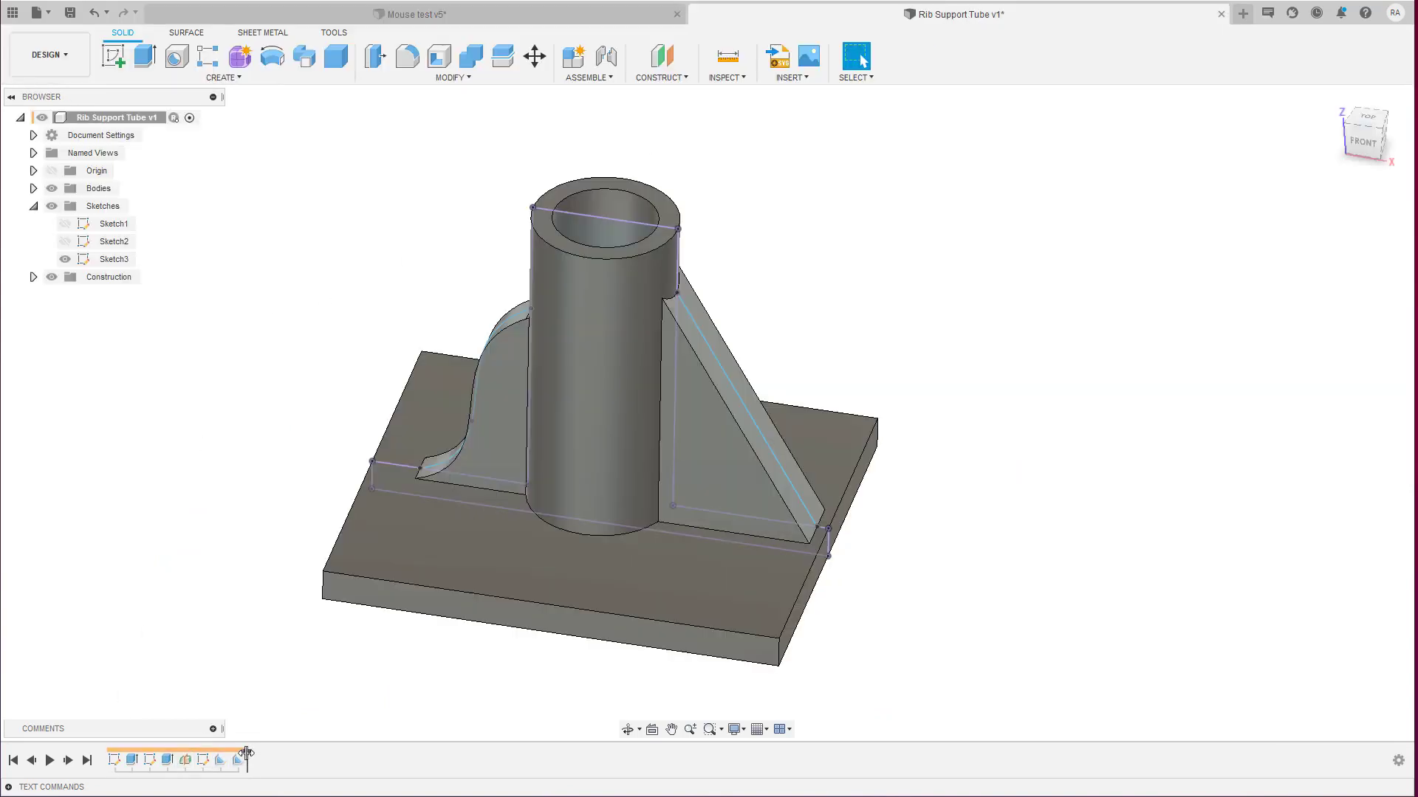
left_click_drag(246, 753, 212, 754)
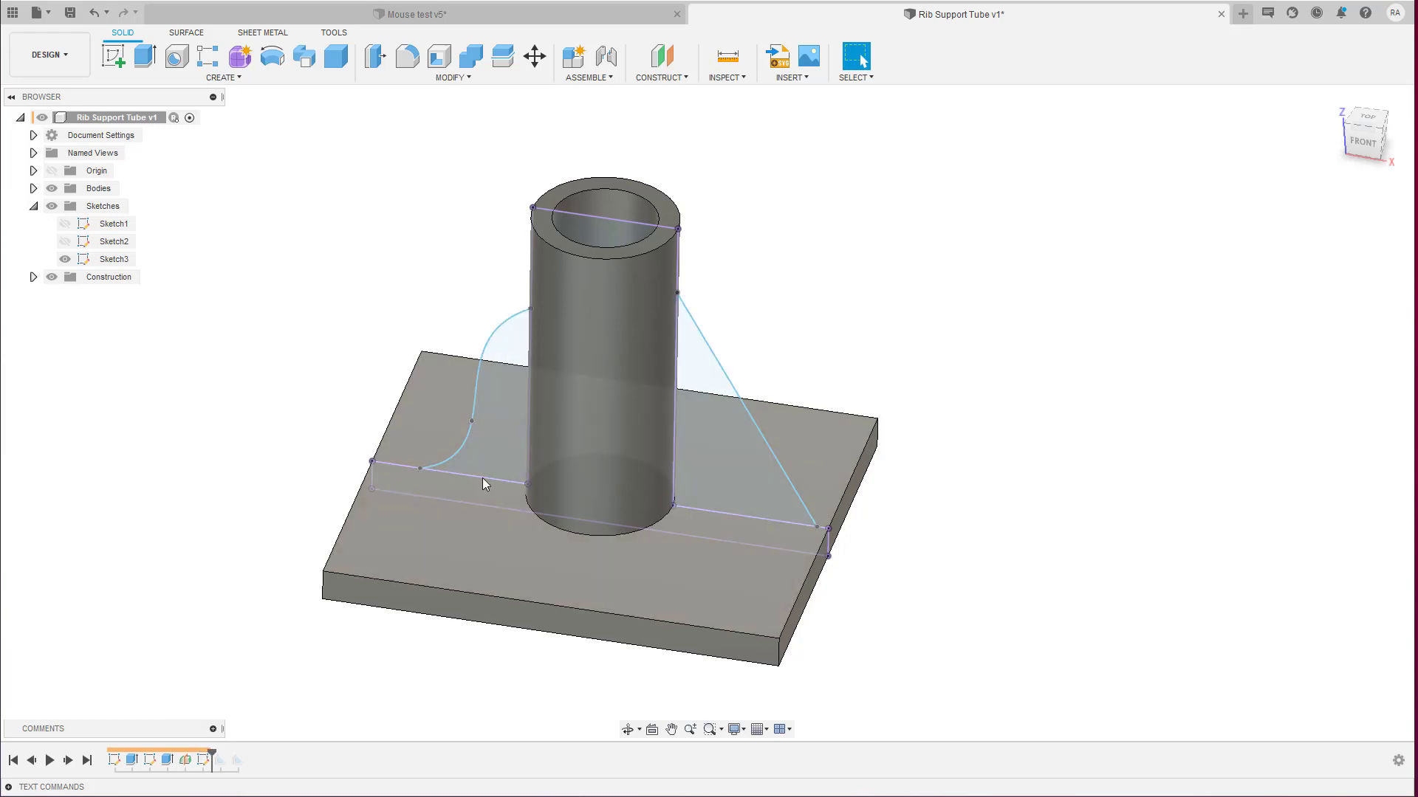
Start a Web from the S-shaped sketch curve beside the tube with a symmetric thickness of about 4.765 mm.
left_click(480, 383)
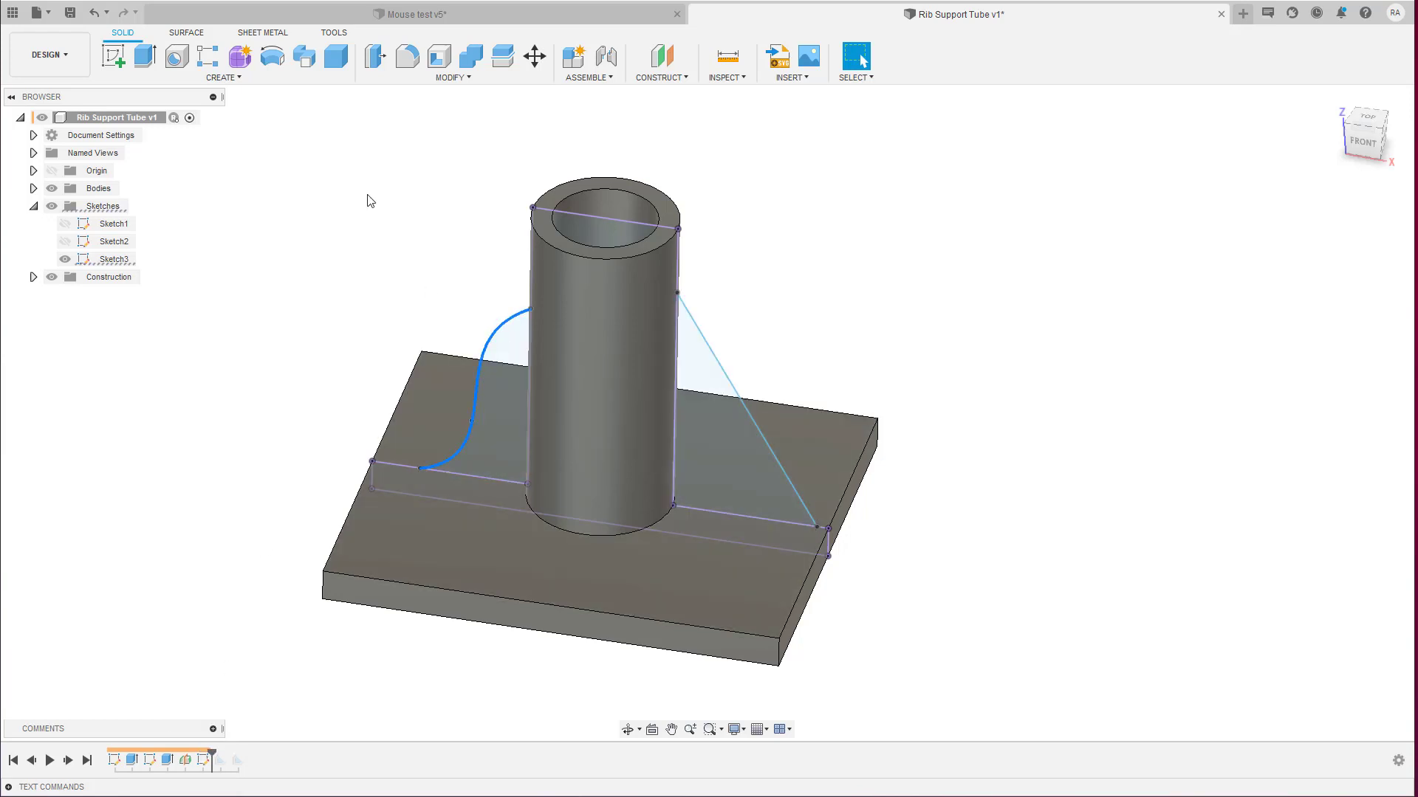
left_click(223, 78)
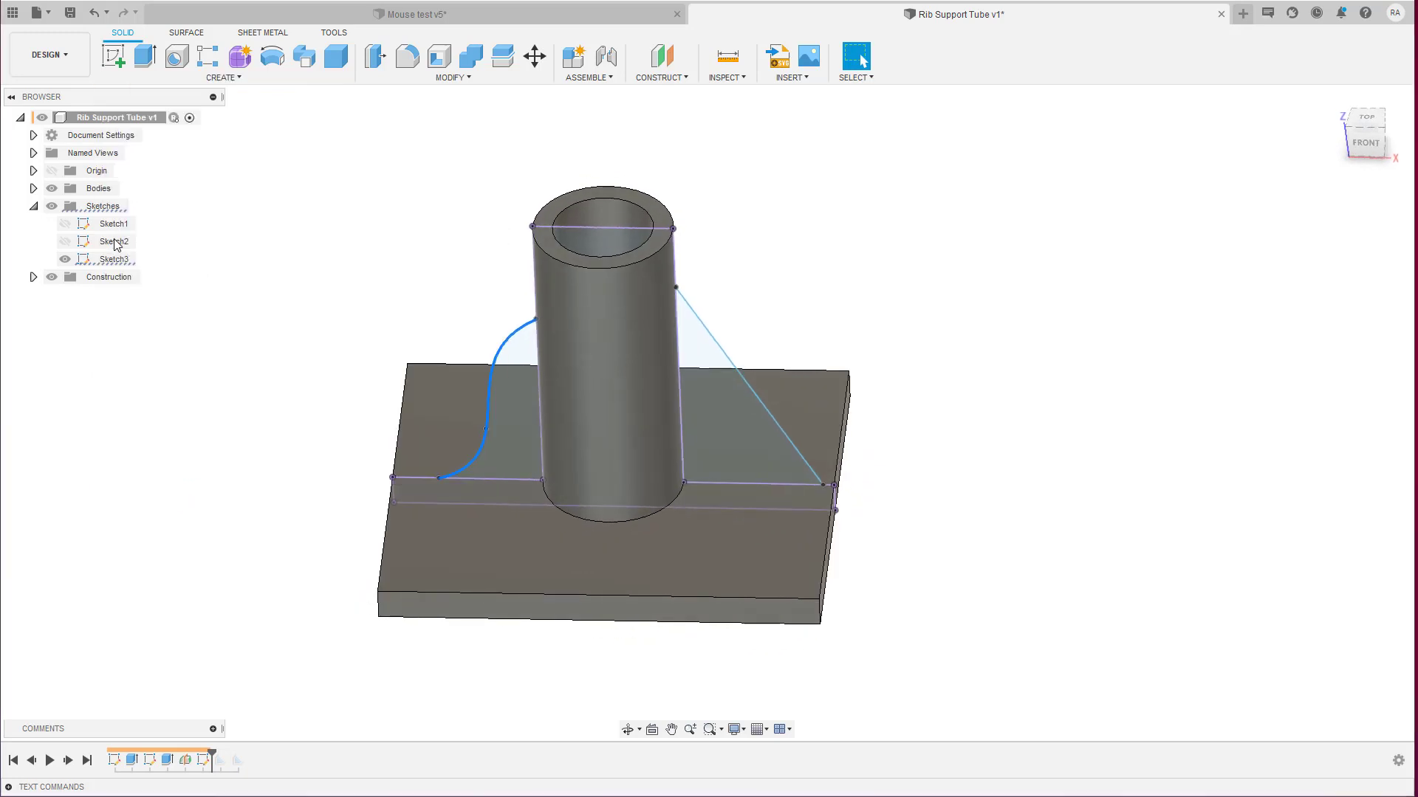
left_click(115, 245)
left_click_drag(476, 406, 461, 406)
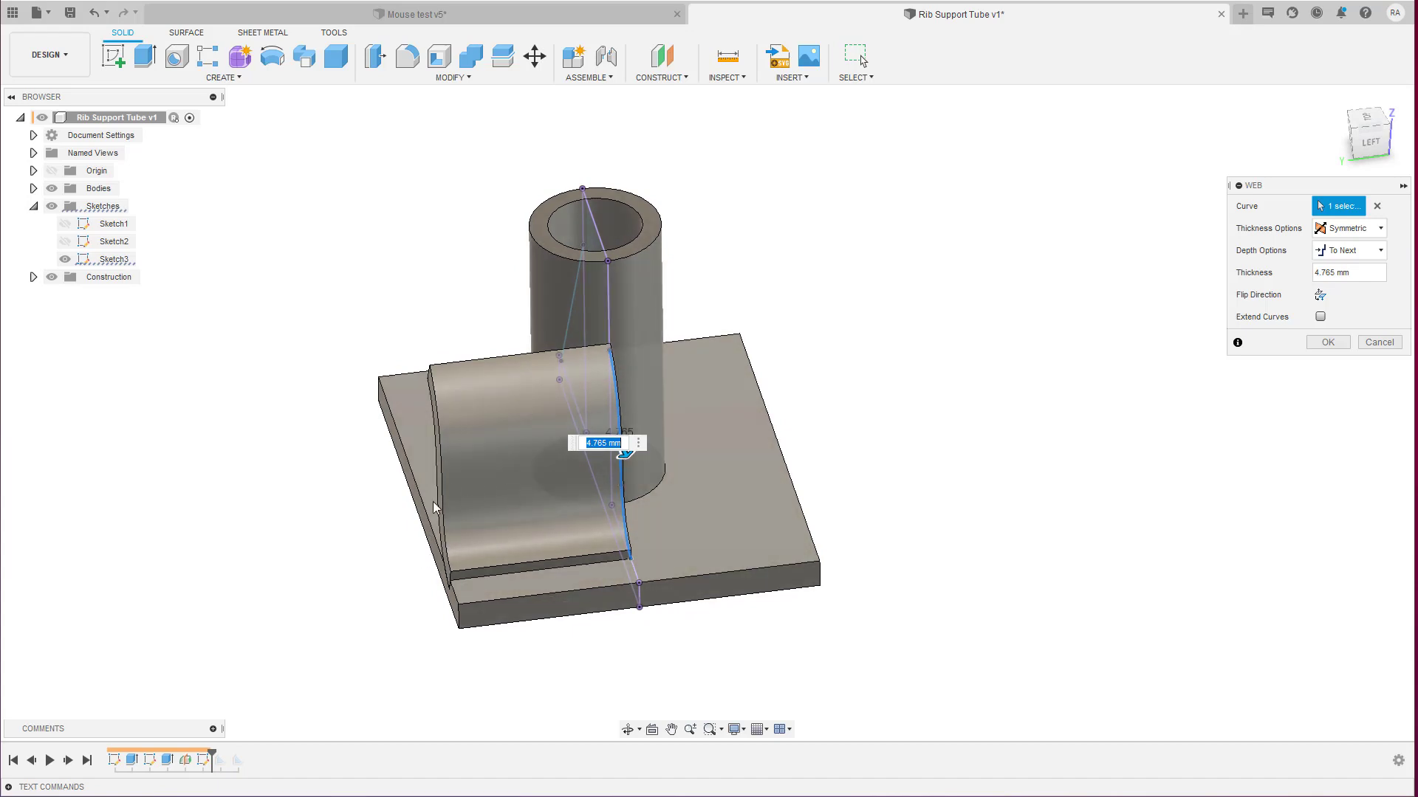
middle_click_drag(405, 483, 412, 477, "shift")
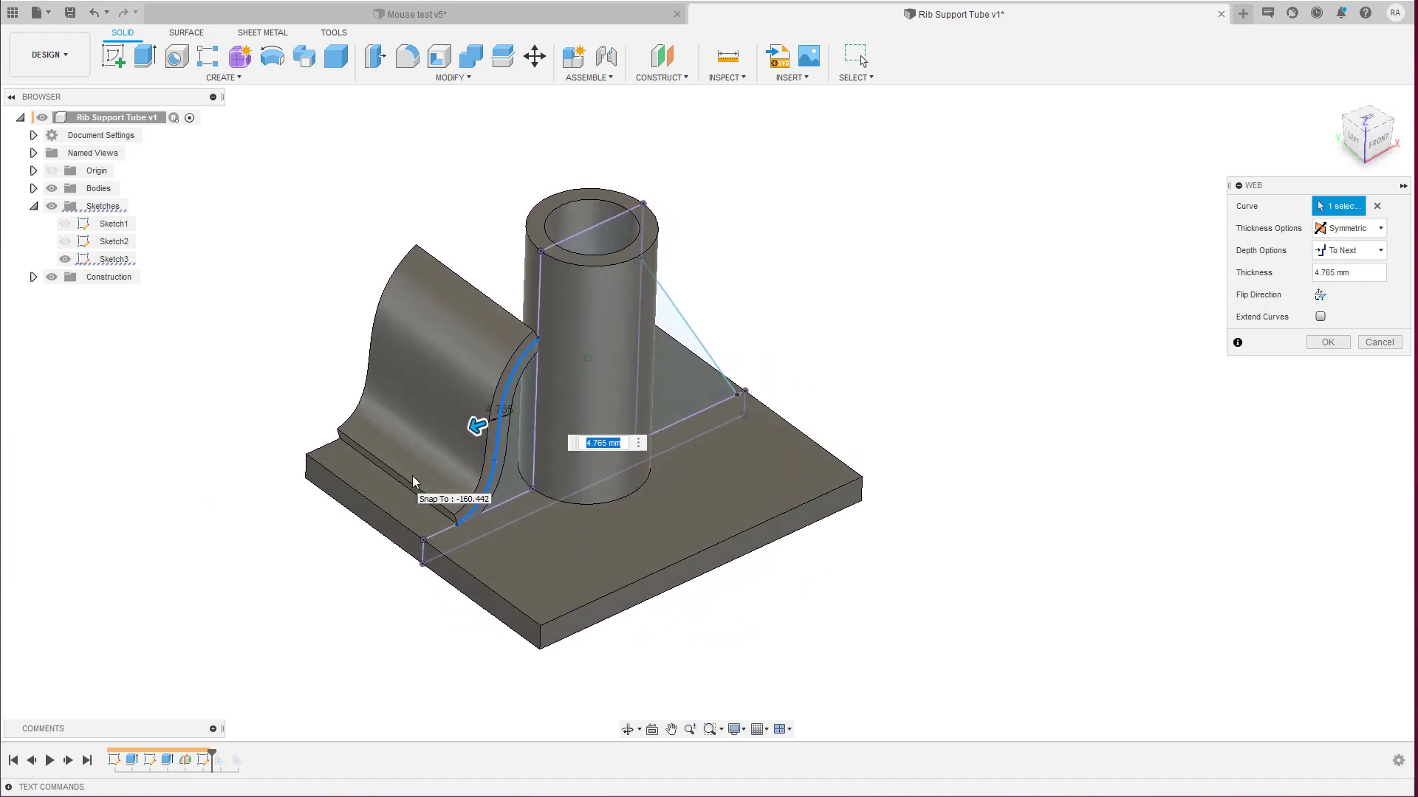
Try the web flipped to the opposite side of the sketch plane and back, and adjust its thickness to about 4.297 mm.
left_click(1319, 295)
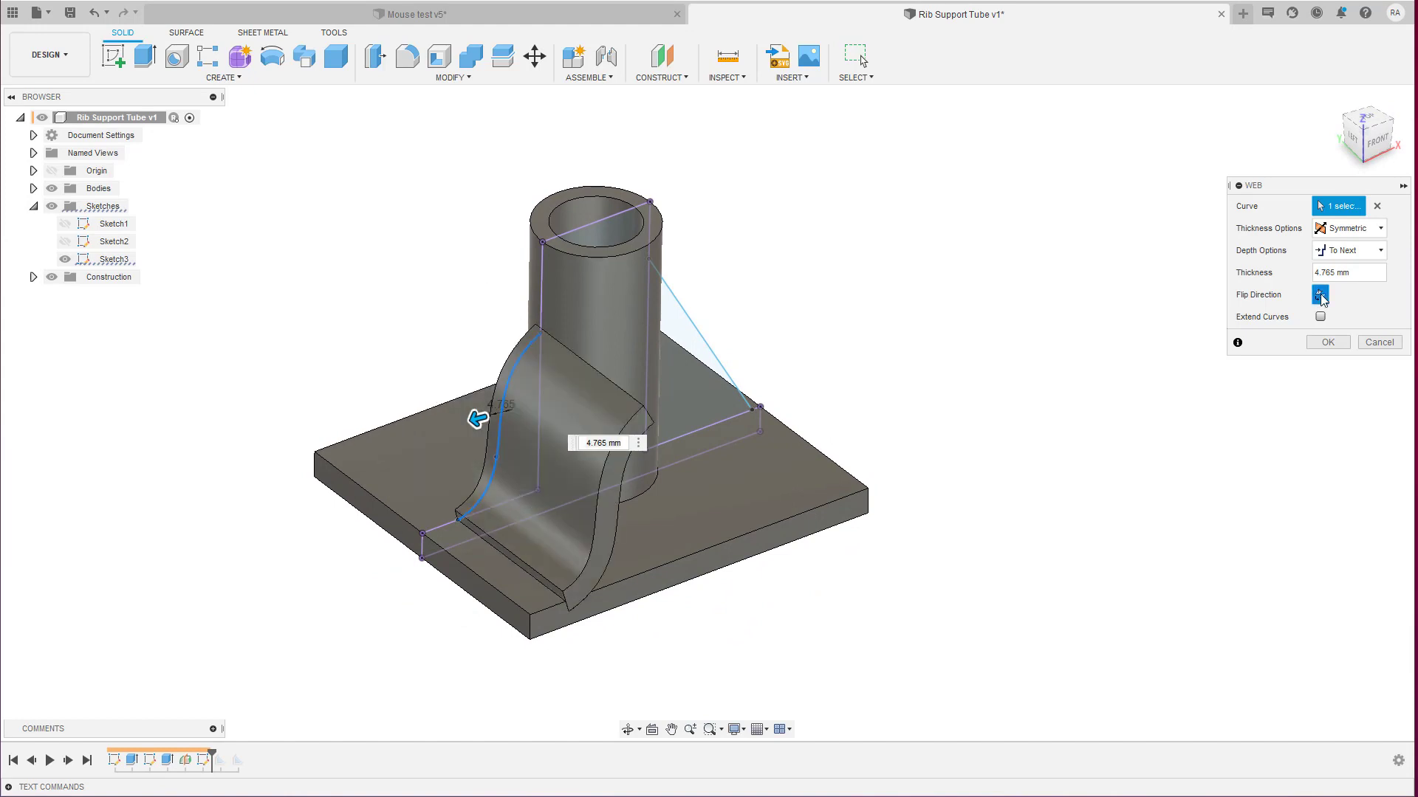
left_click(1320, 295)
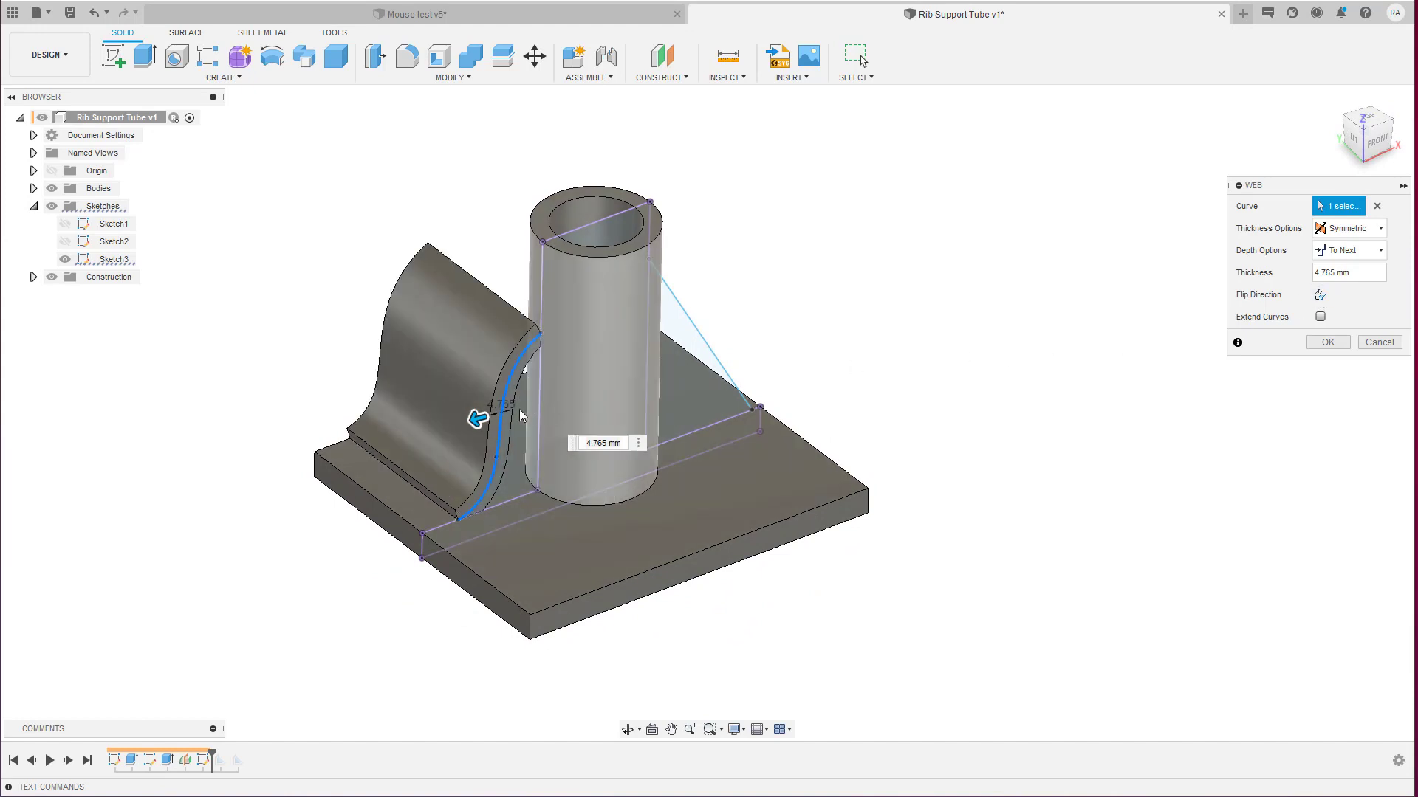
left_click_drag(477, 418, 478, 418)
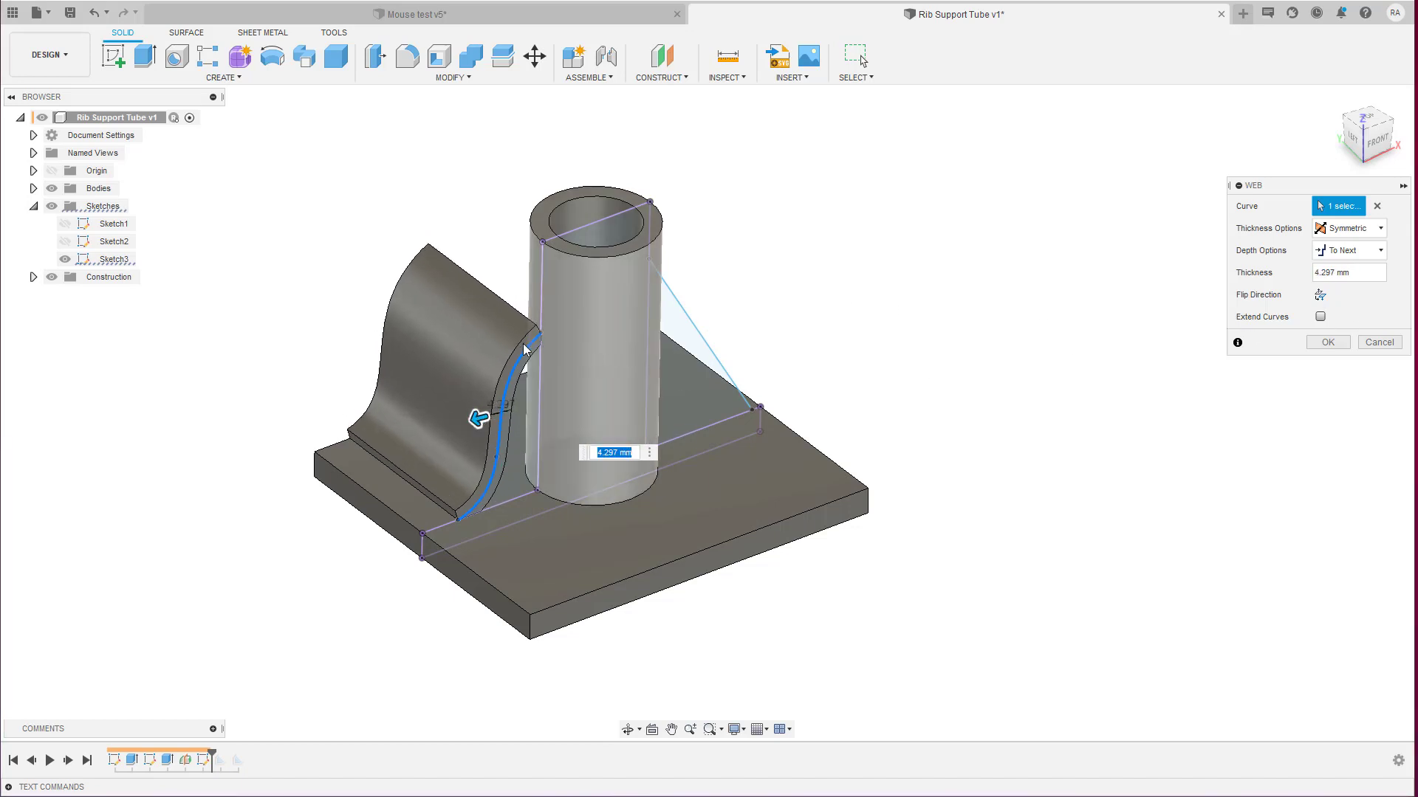
Switch the web's depth option from To Next to Depth and extend it to a depth of about 10.148 mm.
left_click(1347, 251)
left_click(1337, 288)
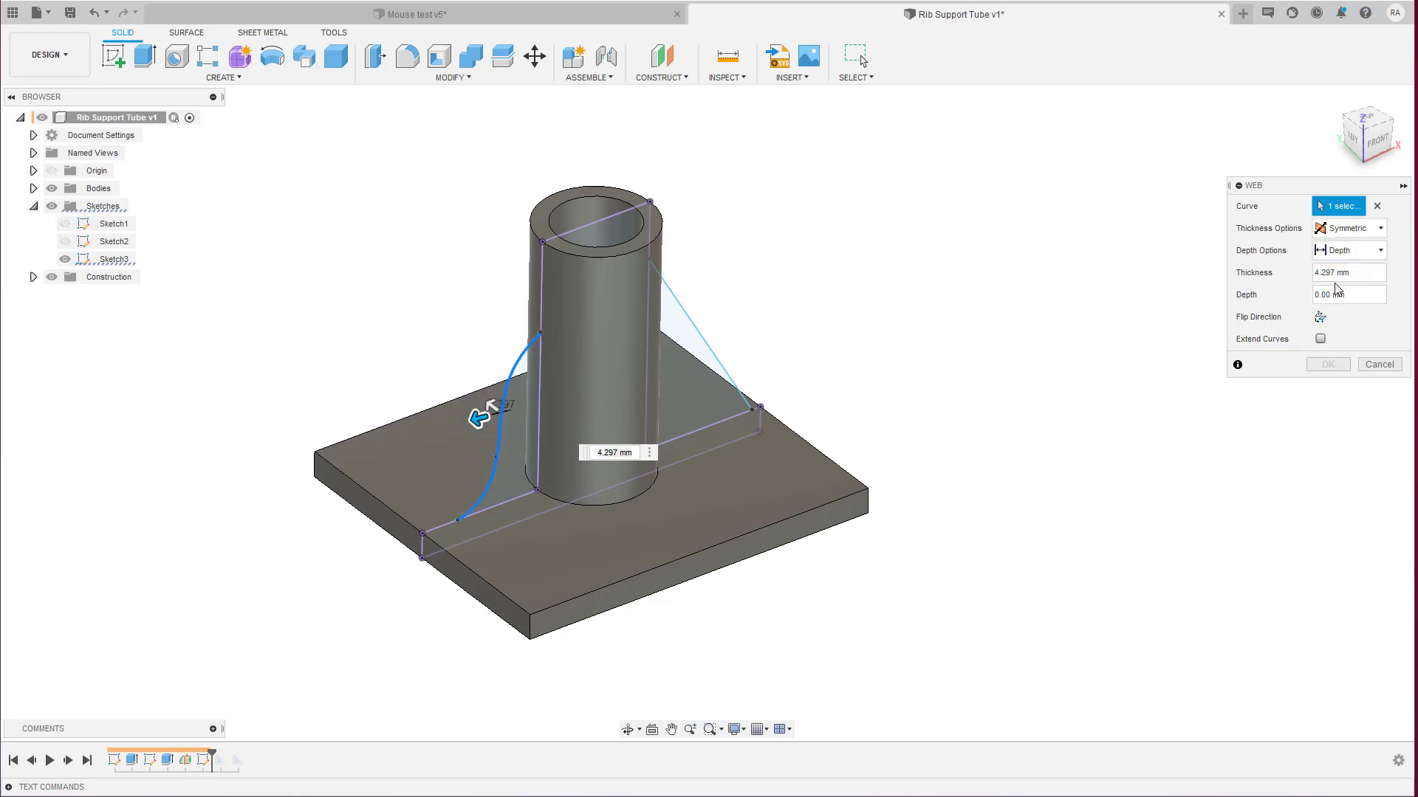
middle_click_drag(445, 459, 567, 440, "shift")
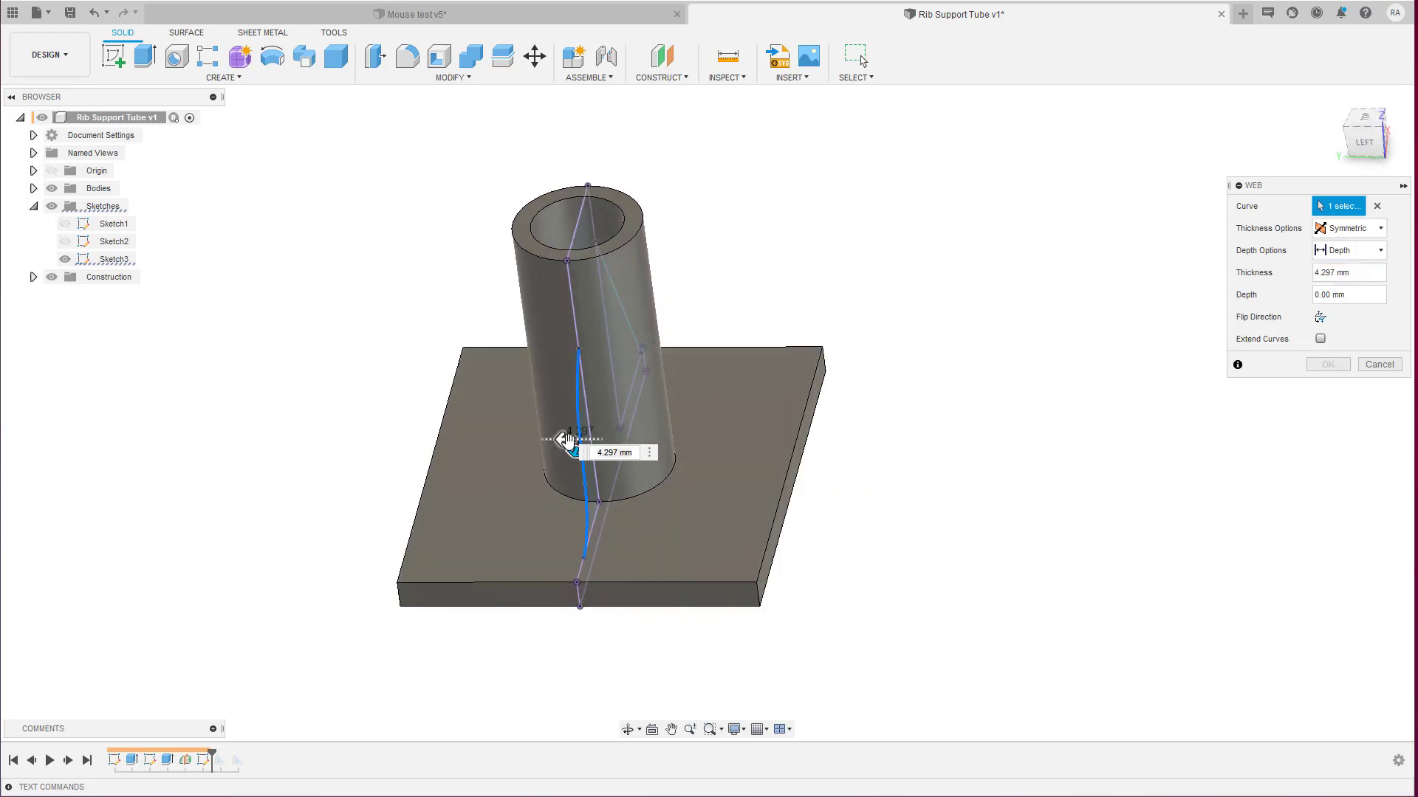
left_click_drag(565, 441, 507, 440)
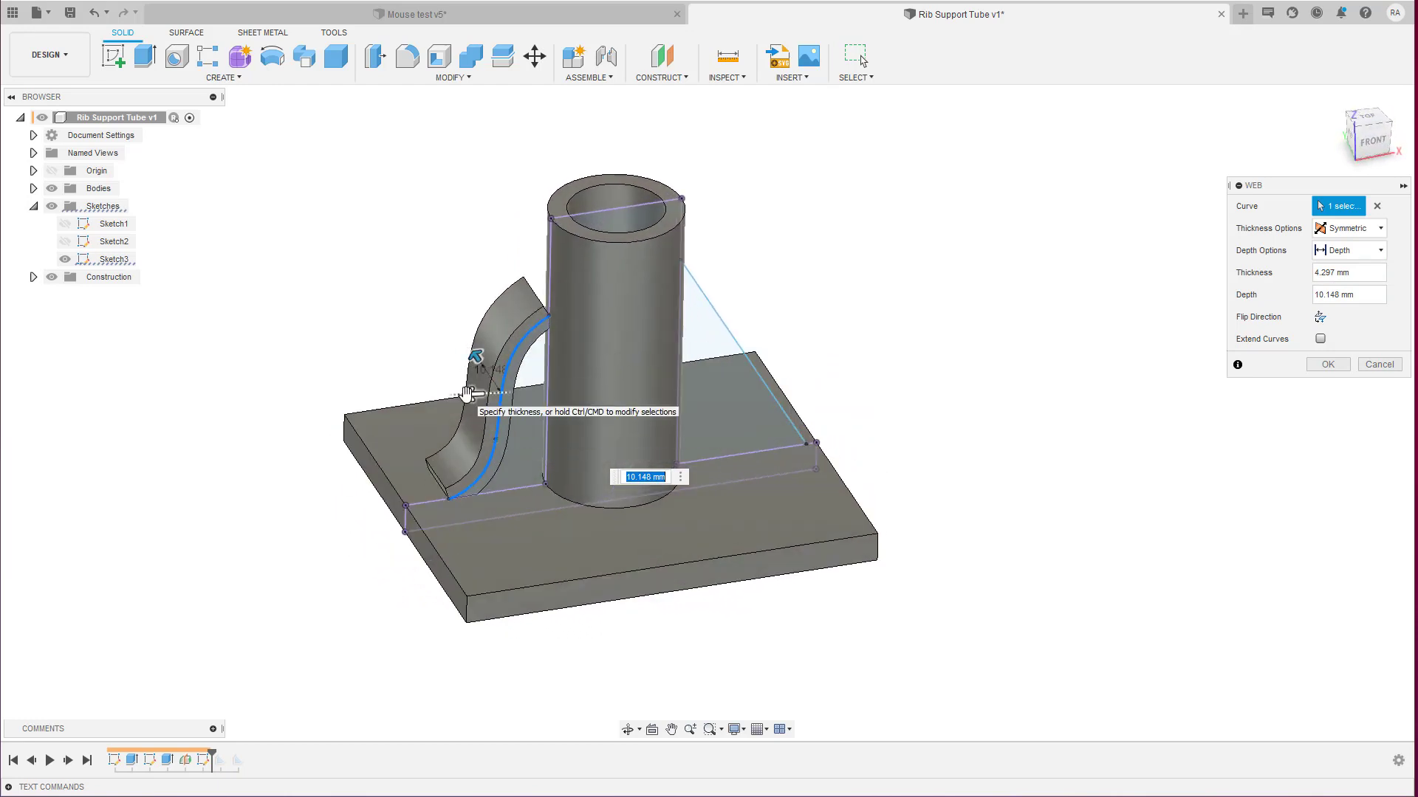
Increase the web's thickness to about 7.617 mm, inspect the shape against the tube, and finish the feature.
left_click_drag(467, 393, 459, 401)
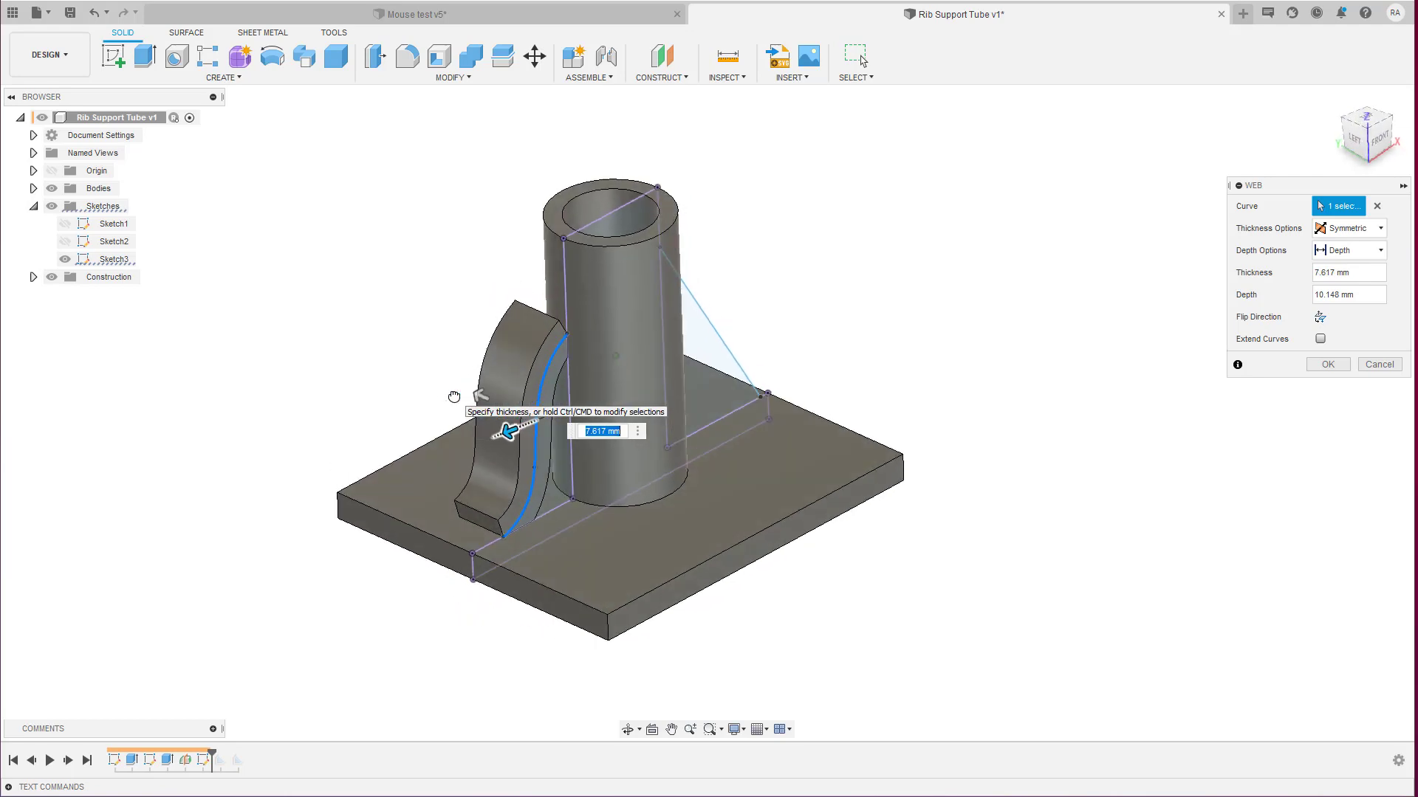
middle_click_drag(454, 396, 454, 397, "shift")
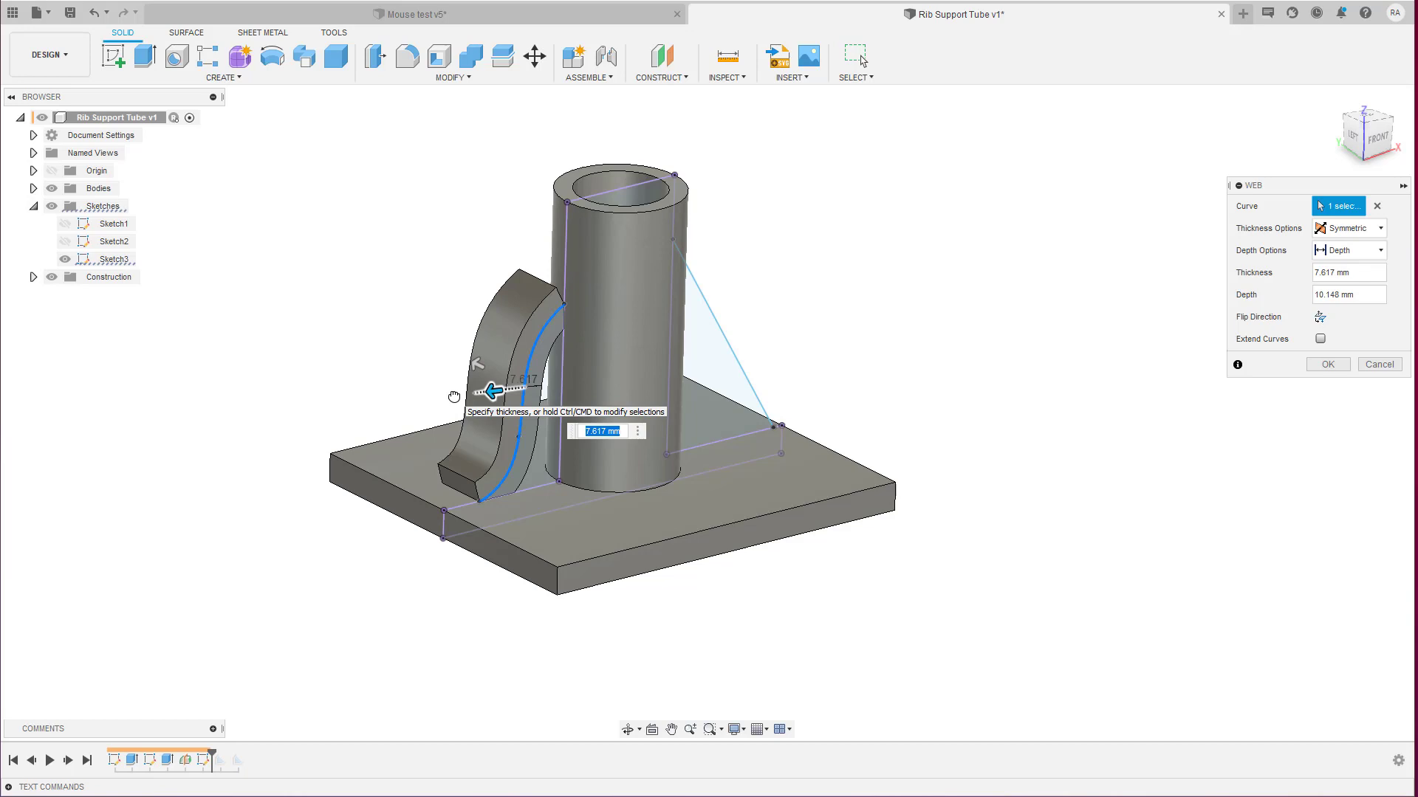
middle_click_drag(454, 396, 454, 396, "shift")
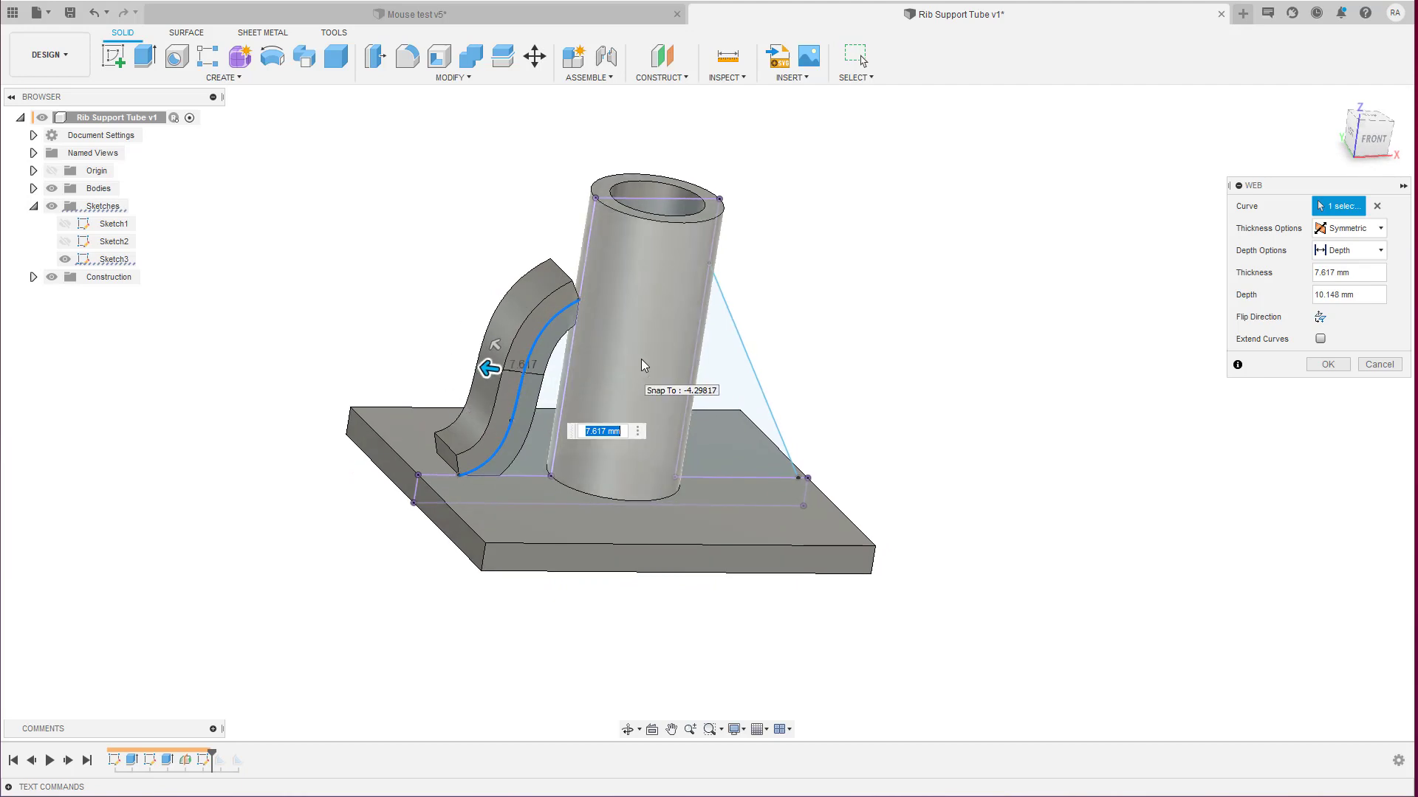
middle_click_drag(562, 349, 561, 342, "shift")
scroll(560, 343, "up", 3)
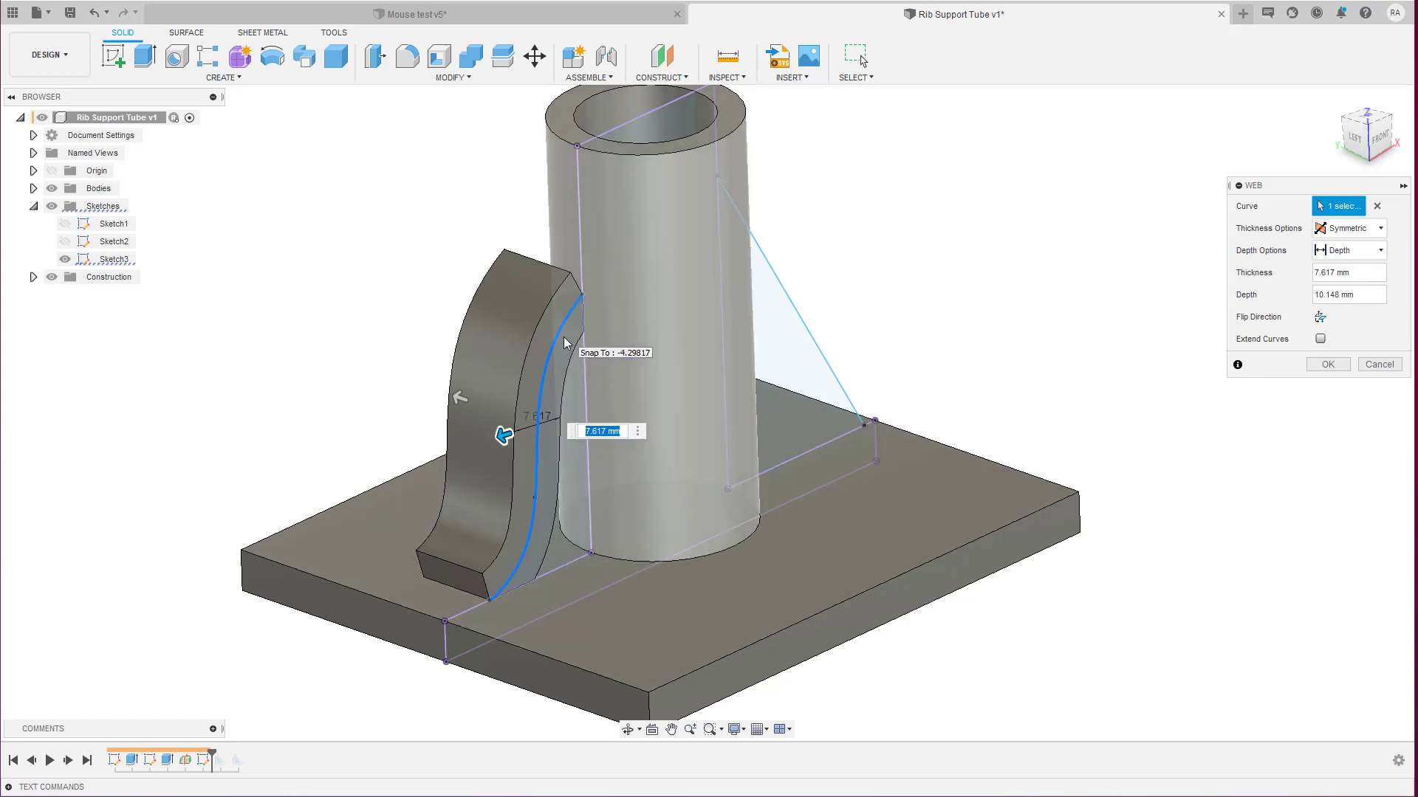
key("Return")
Create a Rib from the slanted sketch line between tube and plate with a symmetric thickness of about 6.699 mm.
middle_click_drag(558, 336, 751, 331, "shift")
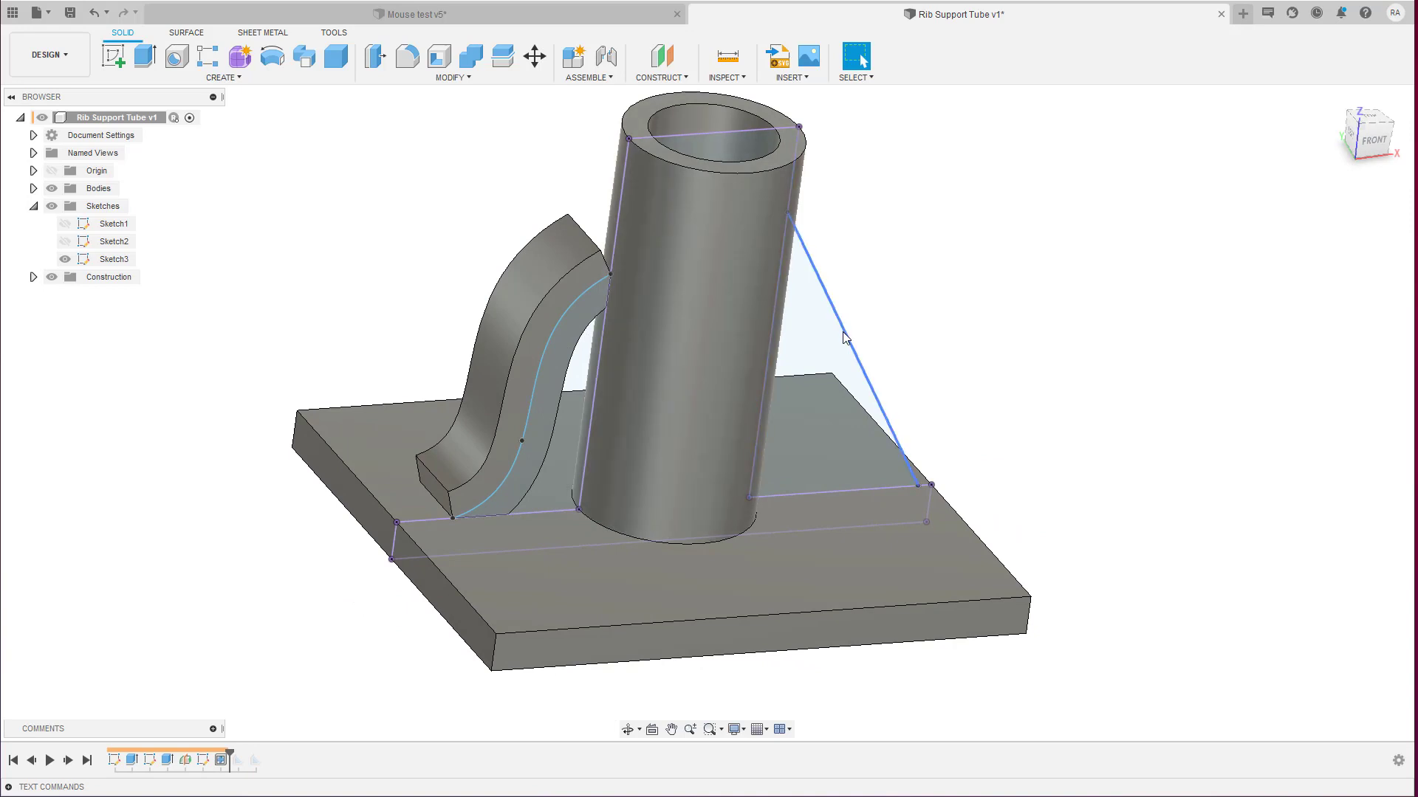
left_click(224, 77)
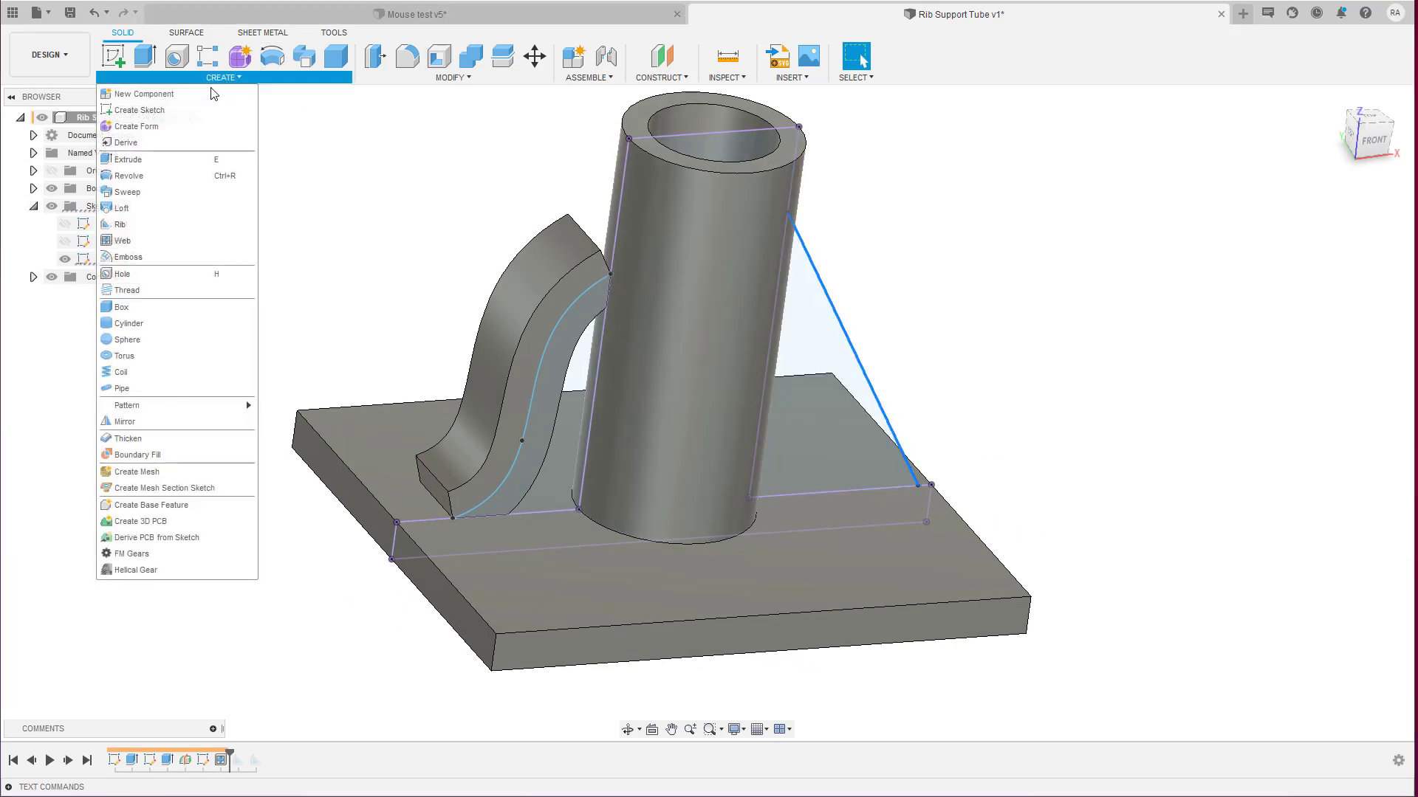
left_click(143, 223)
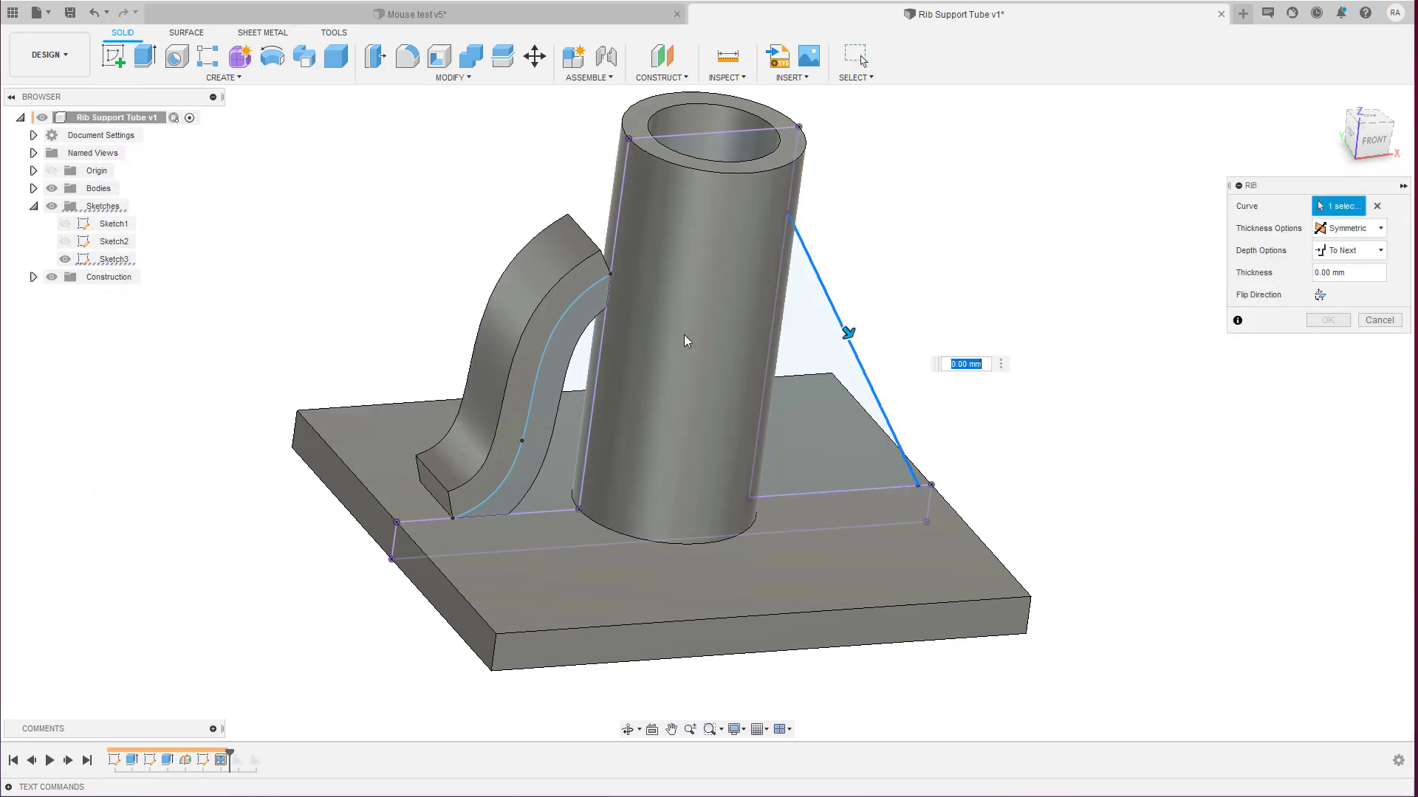
left_click_drag(850, 332, 858, 348)
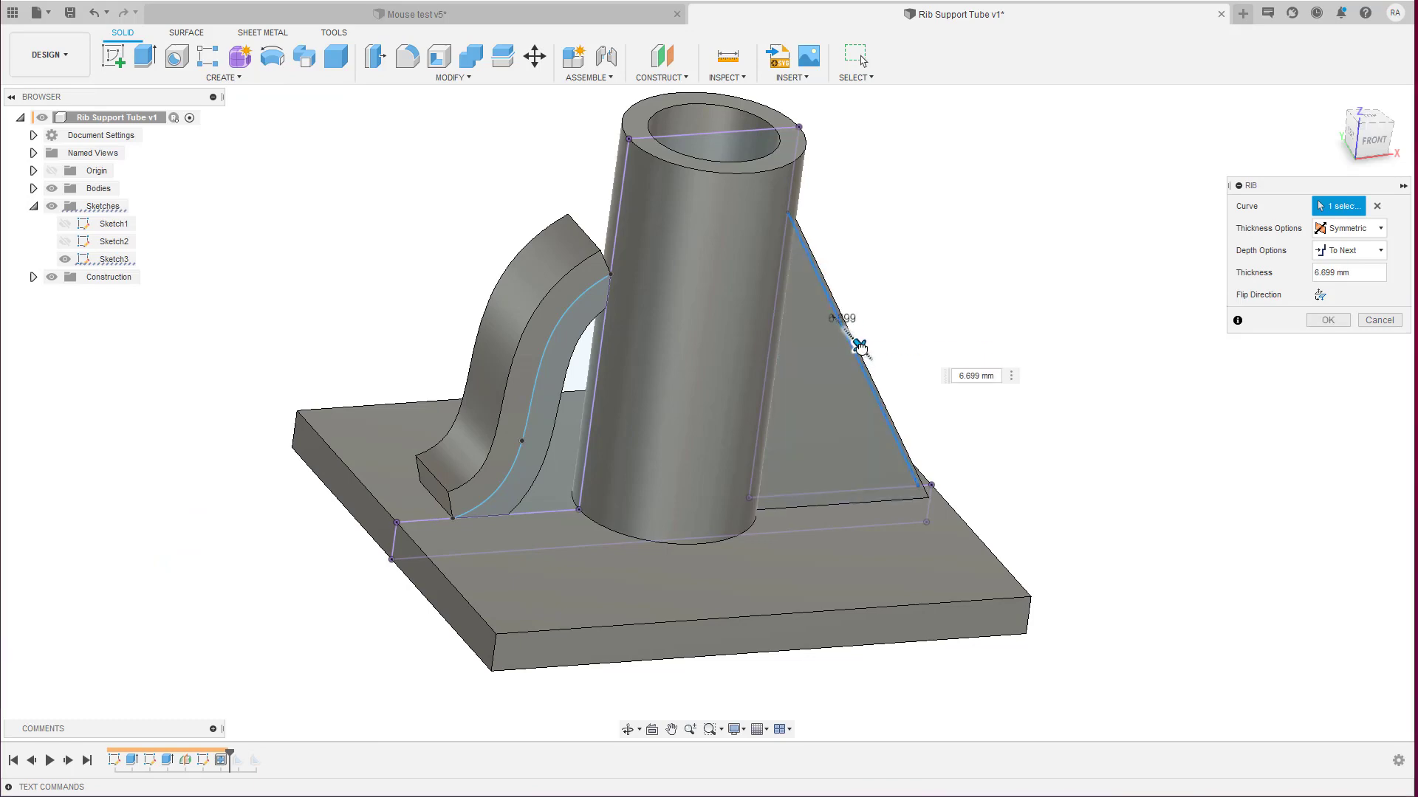
middle_click_drag(859, 348, 795, 324, "shift")
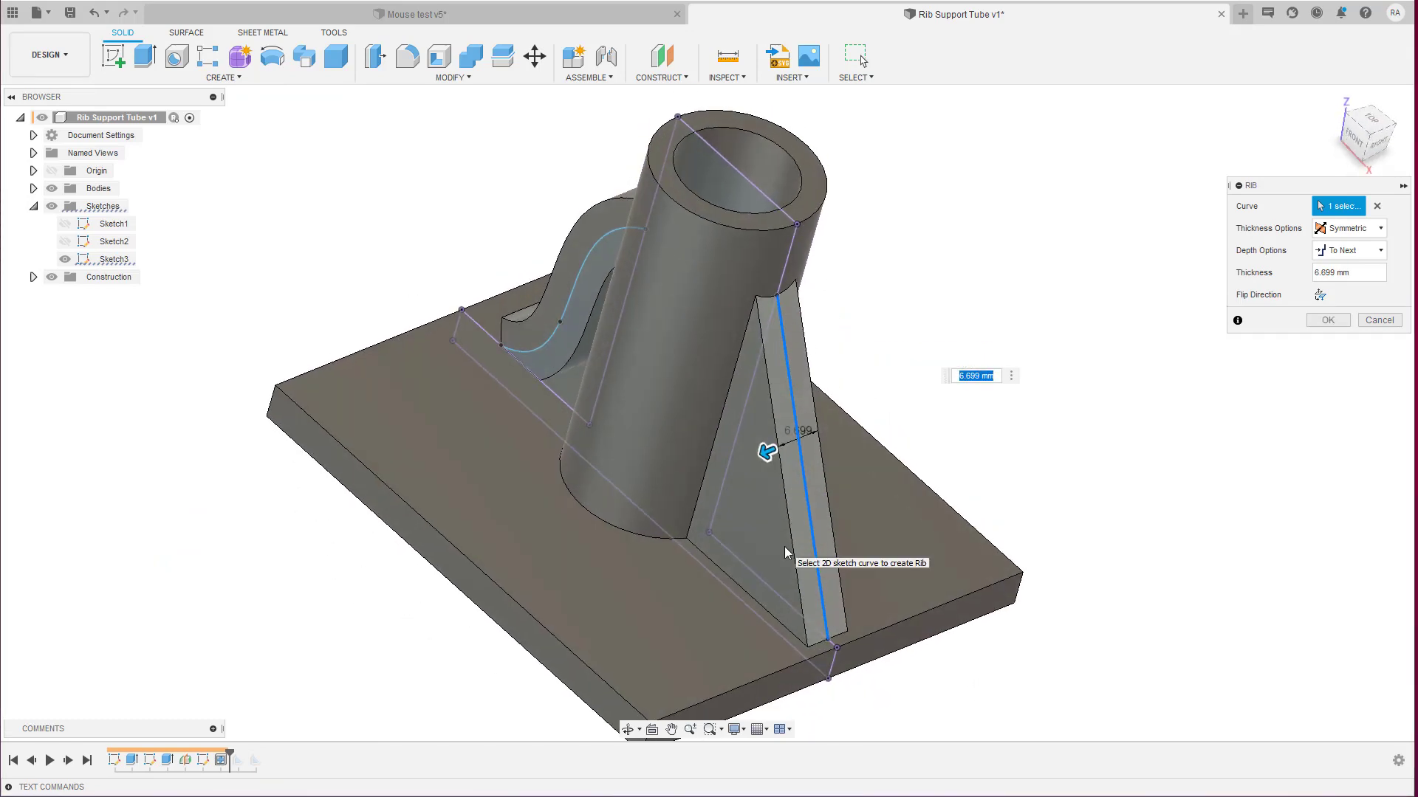
key("Return")
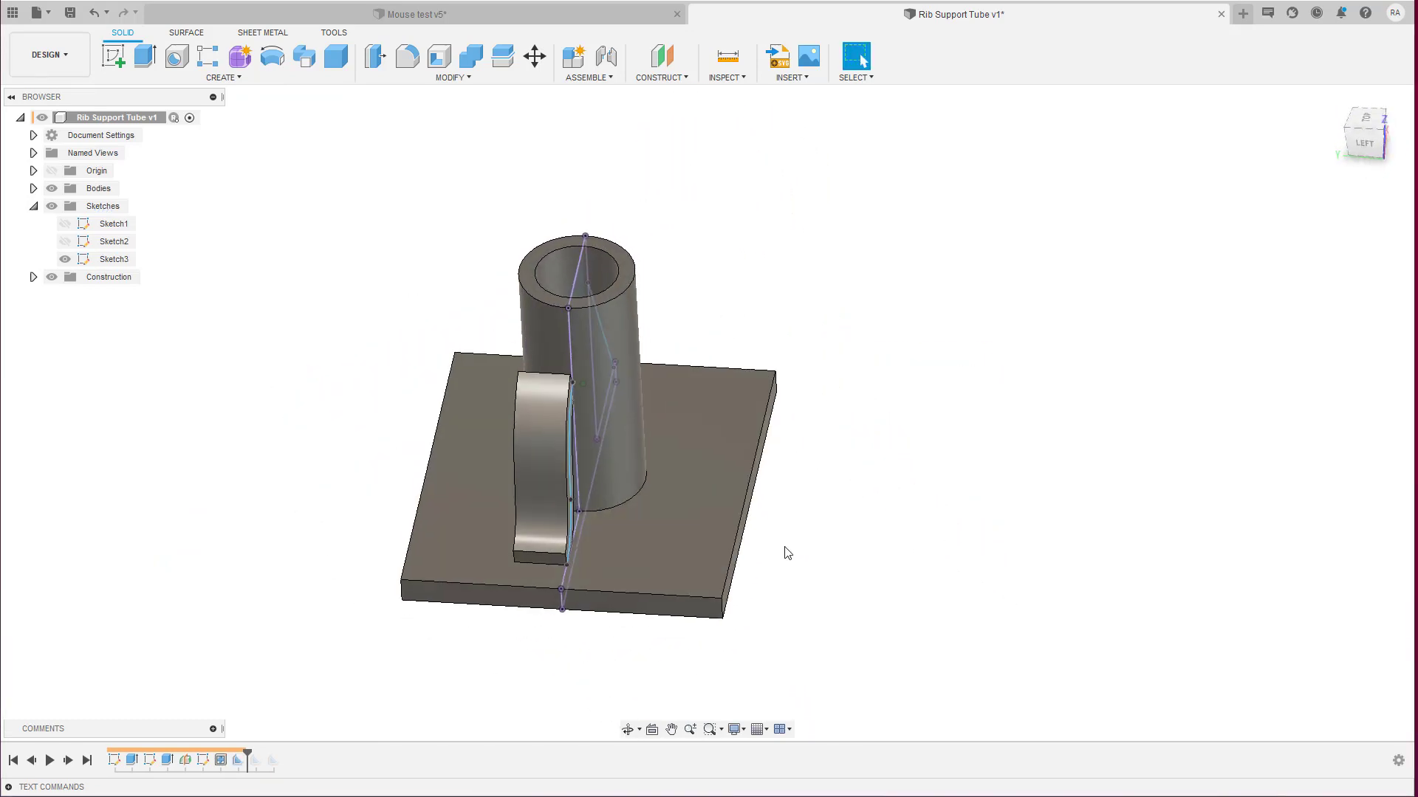